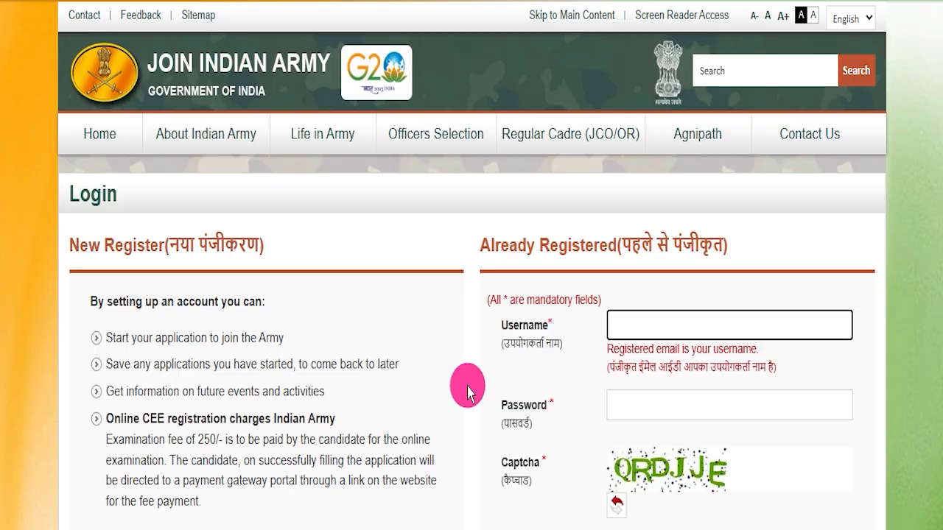
- Browse through the banner slides on the Join Indian Army homepage
scroll(453, 375, "up", 3)
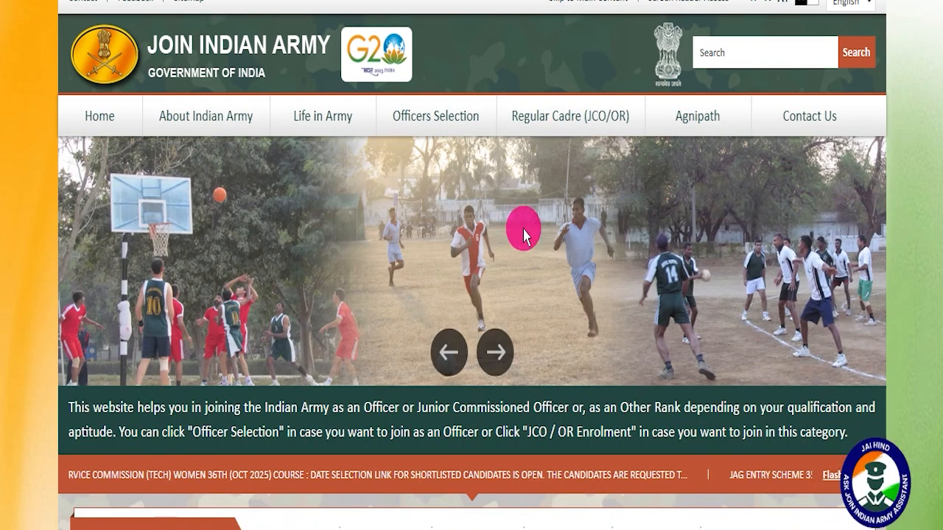
left_click(497, 346)
left_click(495, 352)
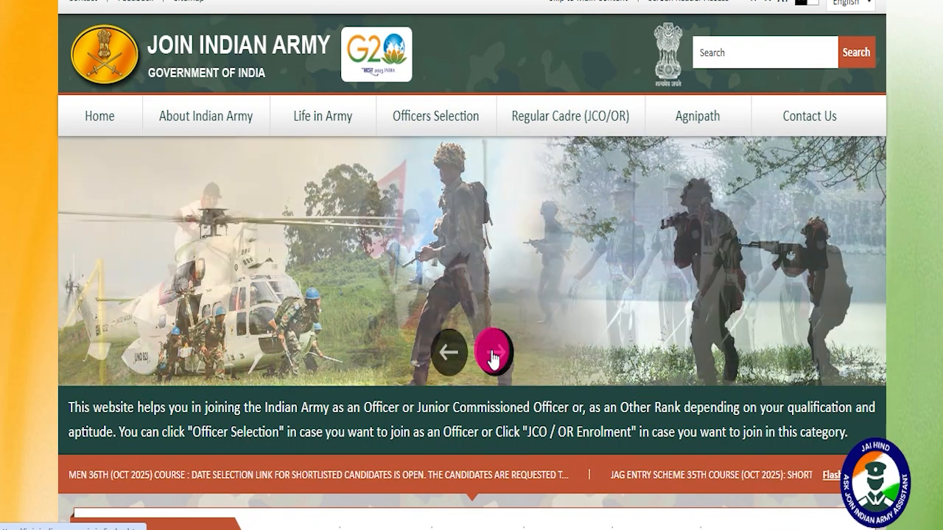
left_click(493, 355)
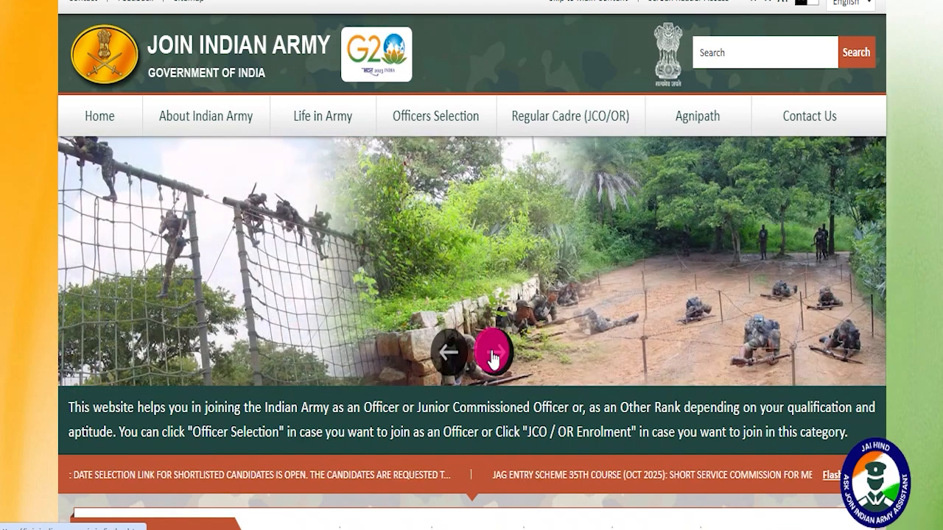
left_click(493, 355)
left_click(493, 355)
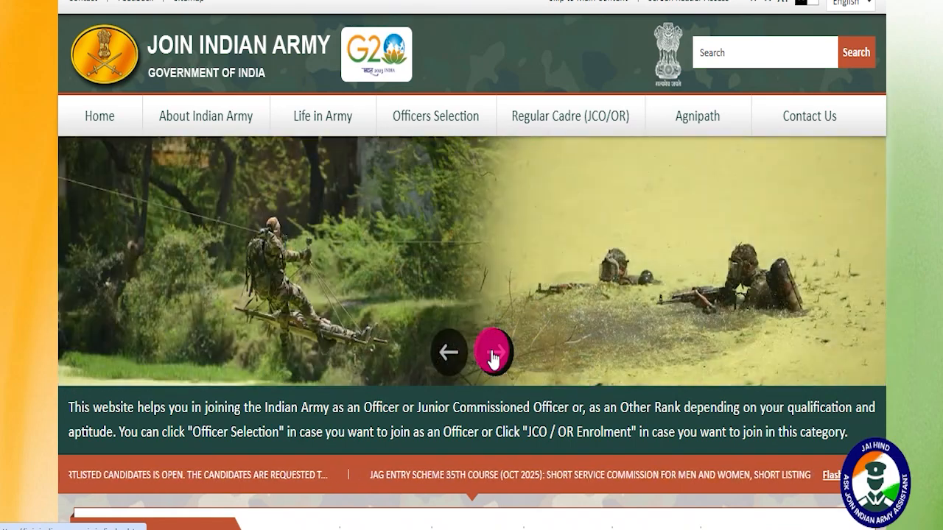
left_click(493, 355)
left_click(494, 355)
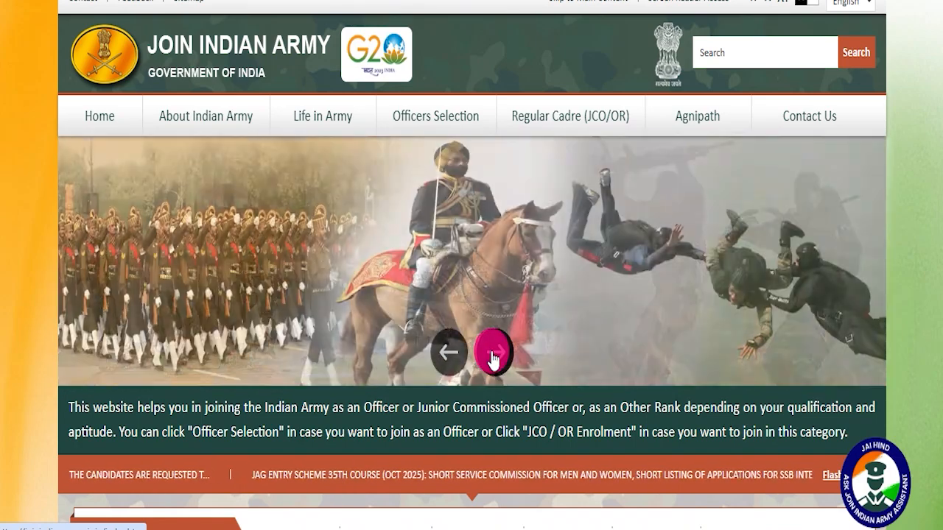
left_click(493, 355)
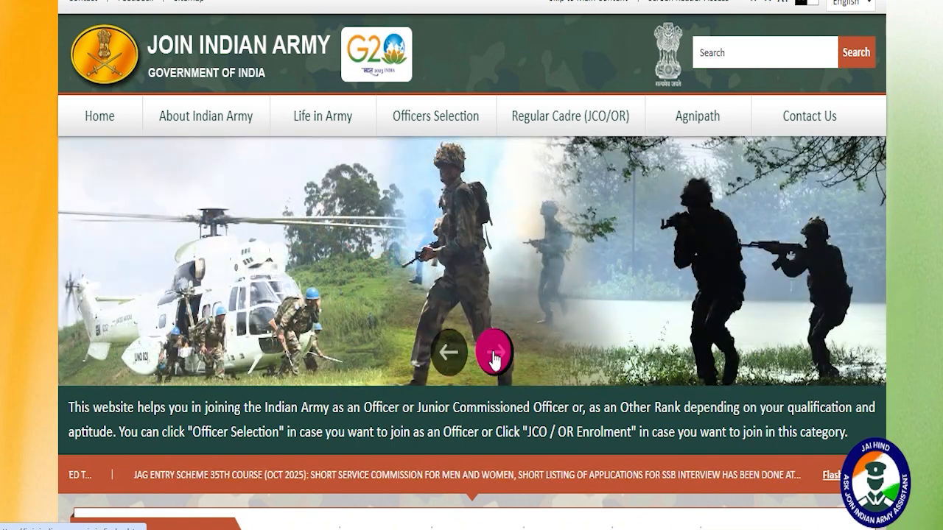
left_click(493, 355)
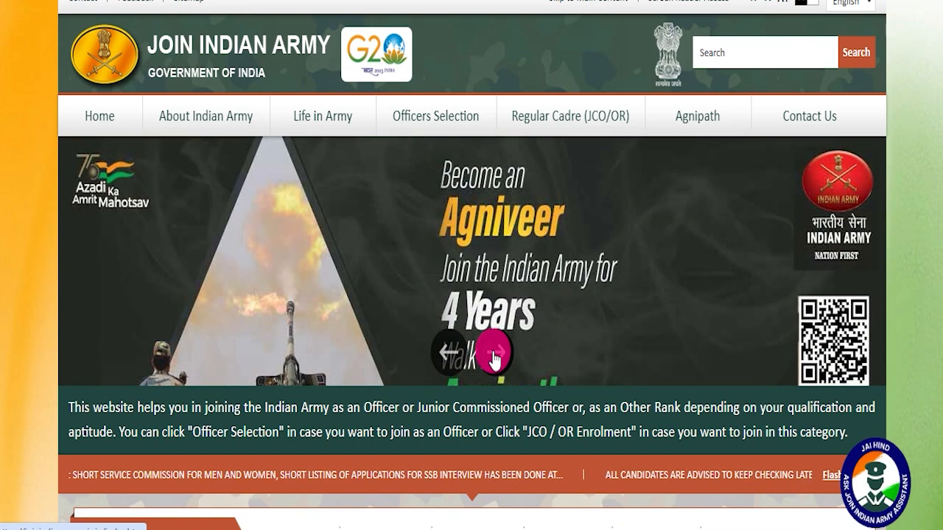
left_click(493, 356)
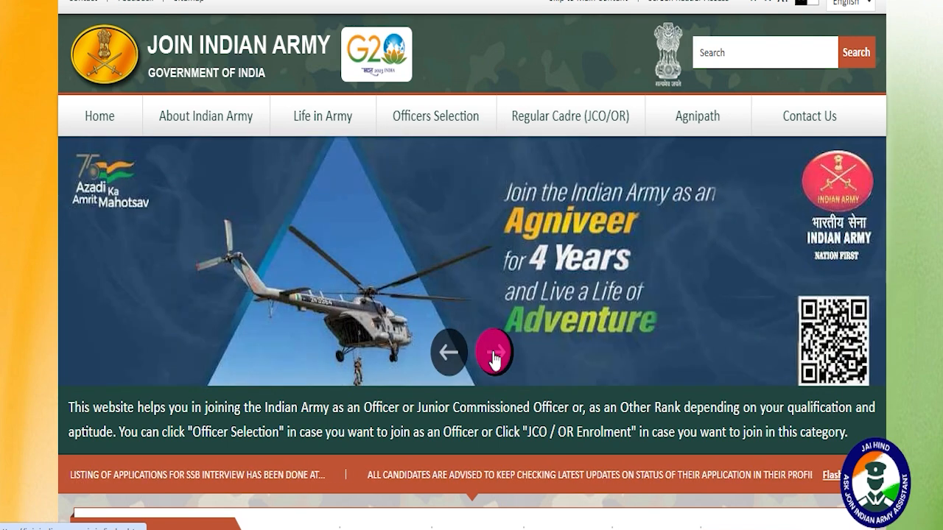
left_click(493, 357)
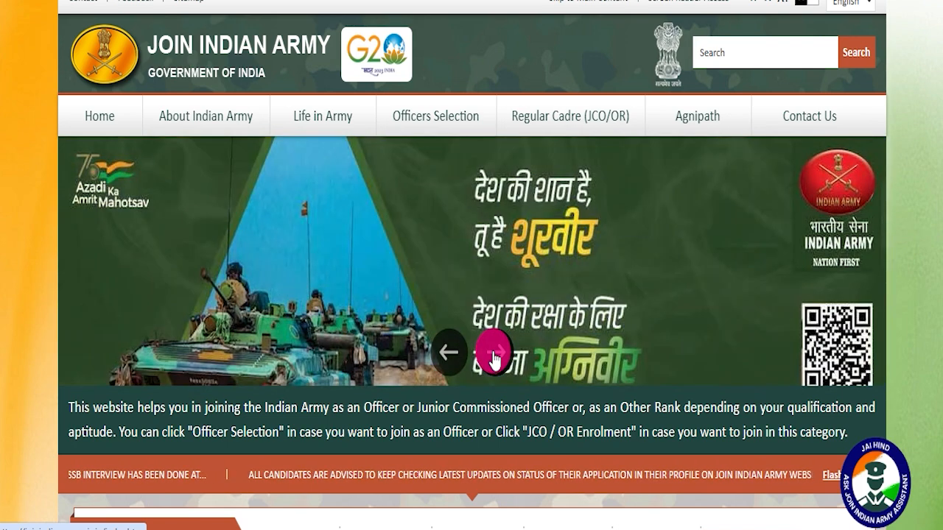
left_click(493, 357)
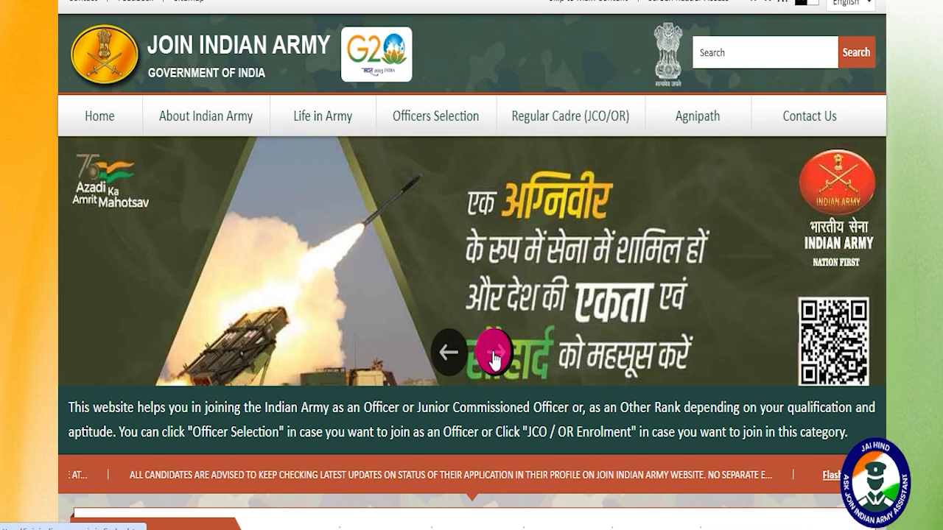
left_click(493, 356)
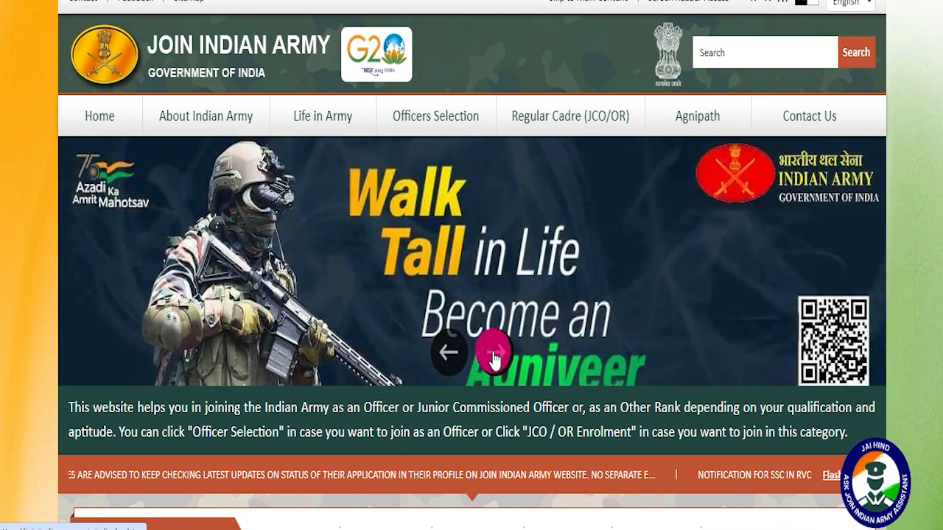
left_click(494, 356)
left_click(492, 354)
- Look over the login page's New Register and Already Registered sections
mouse_move(326, 117)
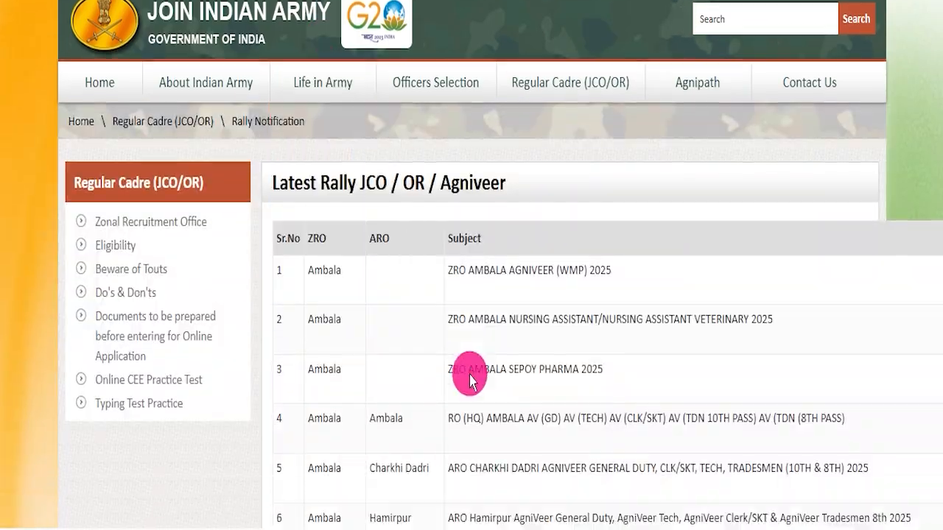
scroll(467, 368, "down", 8)
scroll(396, 343, "up", 9)
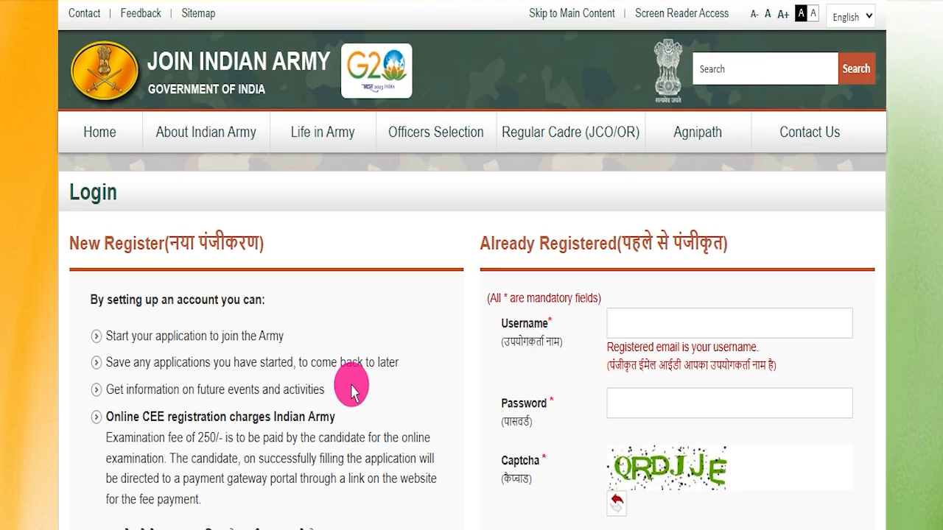
scroll(357, 375, "down", 8)
scroll(360, 364, "up", 8)
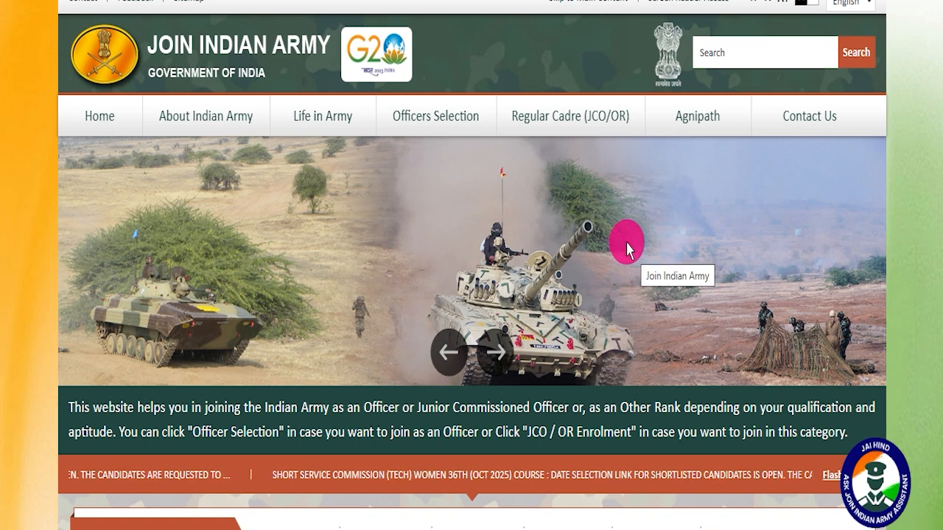
- Look over the Join Indian Army homepage from the Officers Selection section to the footer, and view more banner slides
scroll(611, 290, "down", 4)
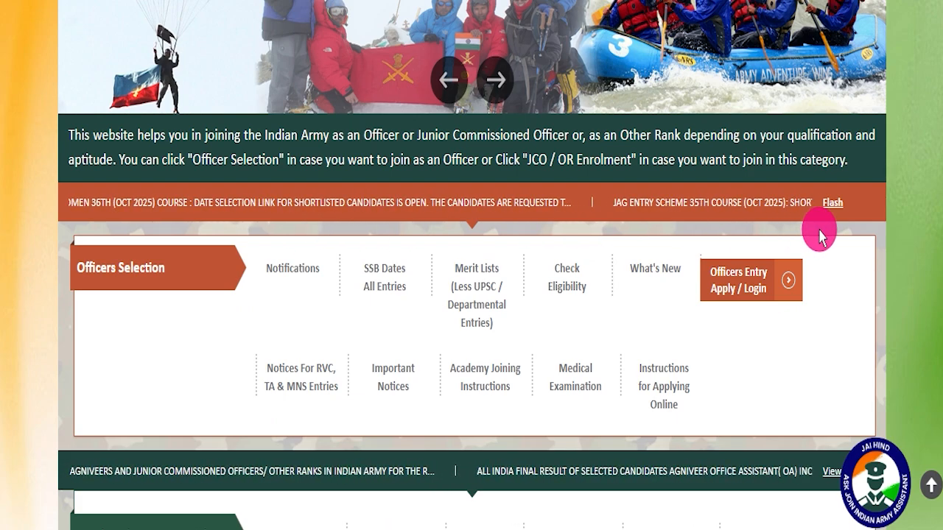
scroll(761, 320, "down", 15)
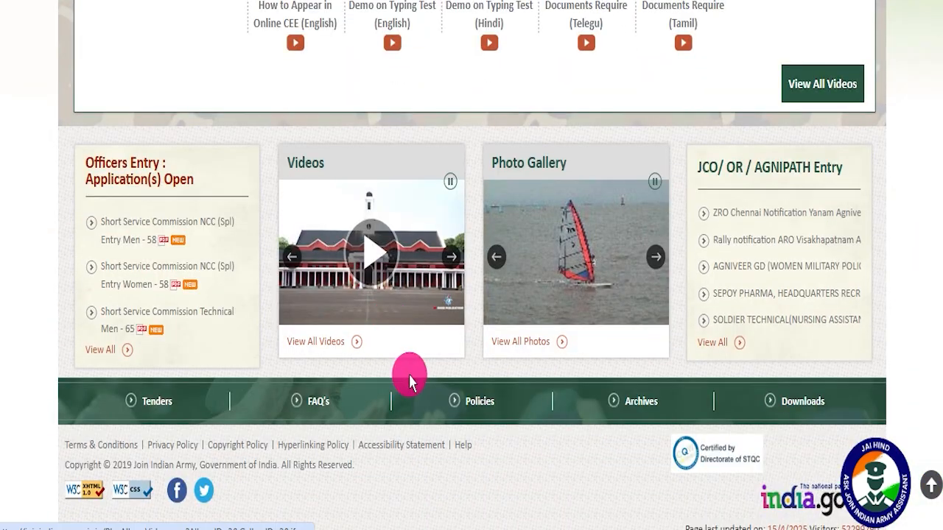
scroll(409, 381, "up", 15)
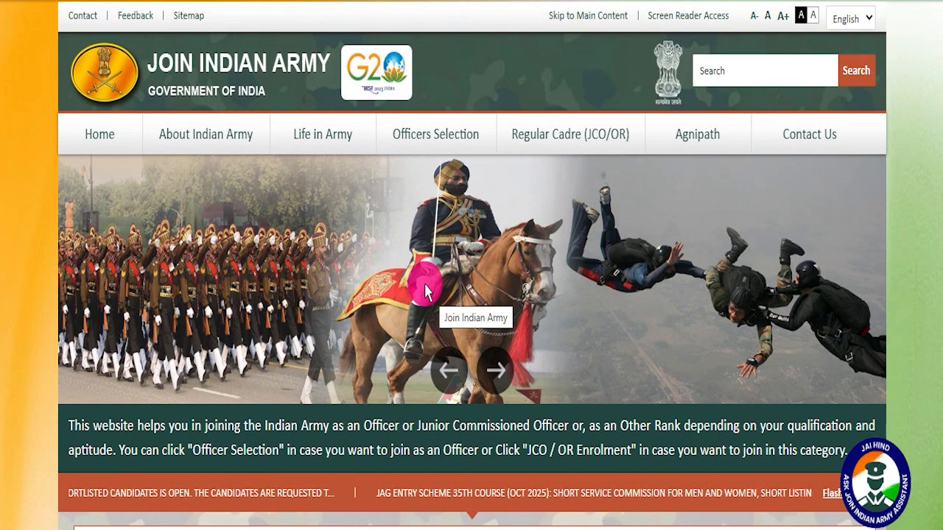
left_click(492, 377)
left_click(492, 377)
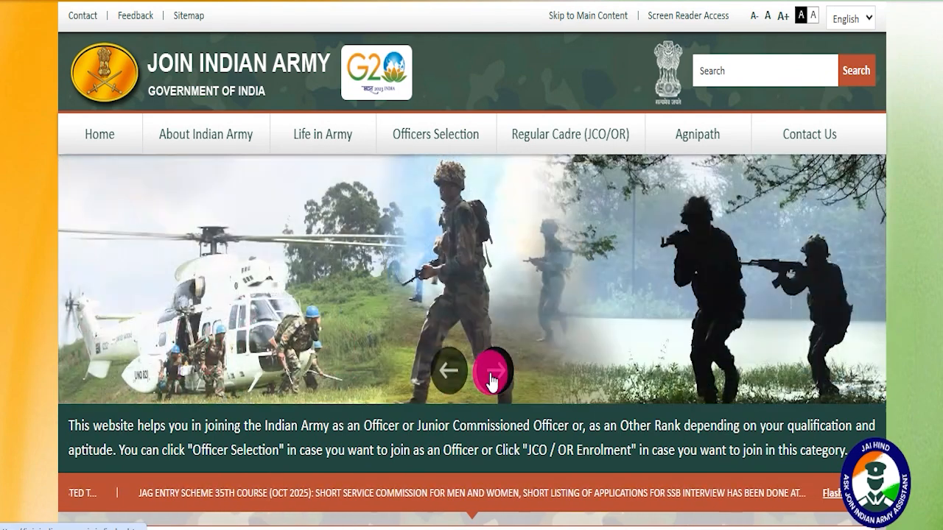
left_click(492, 377)
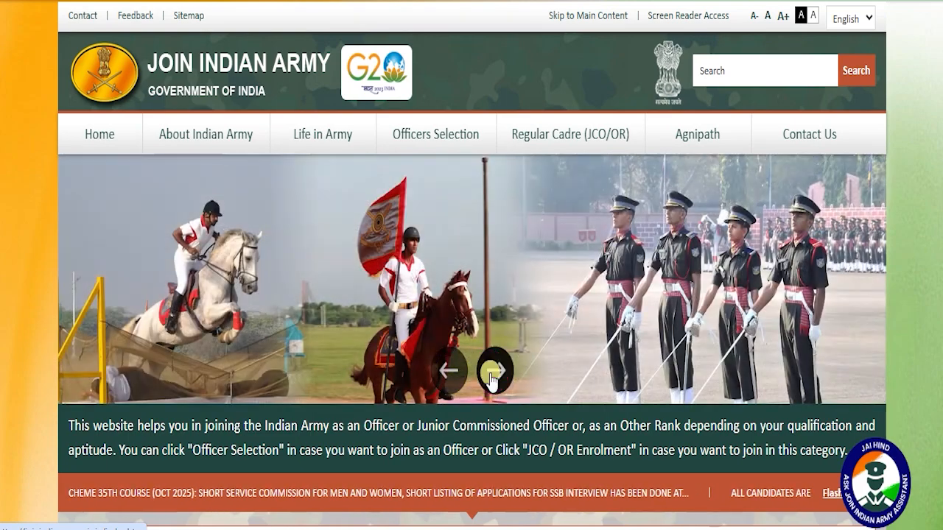
left_click(492, 377)
left_click(492, 377)
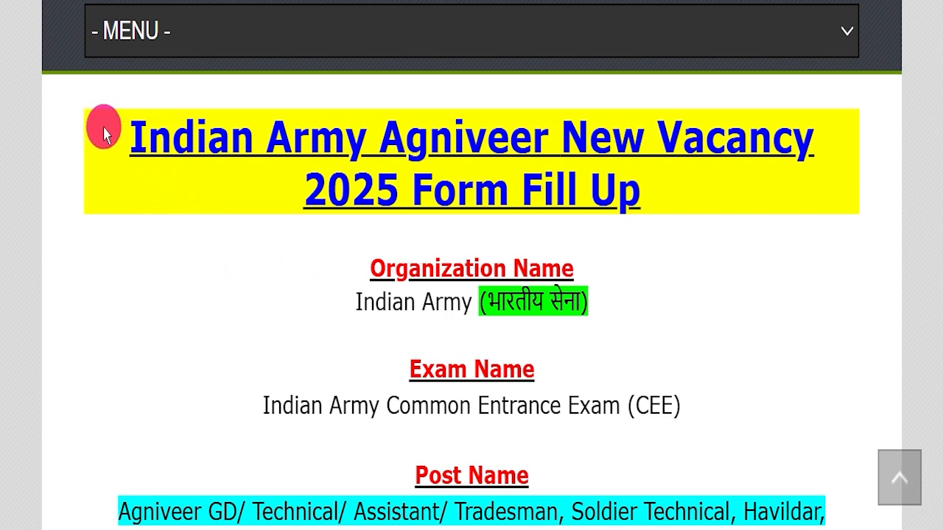
- Examine the title and introduction of the IndSarkariNaukri article on the Indian Army Agniveer New Vacancy 2025
left_click_drag(101, 130, 656, 193)
left_click(655, 225)
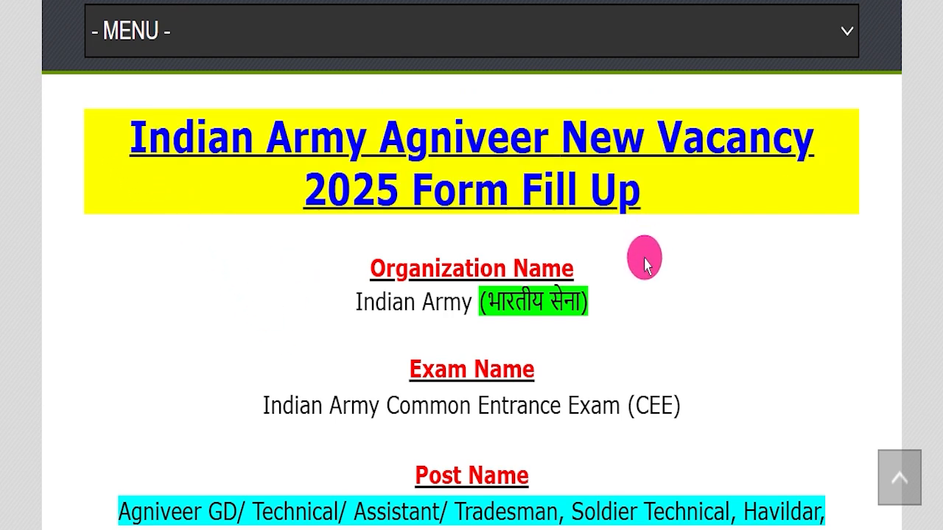
scroll(522, 267, "up", 10)
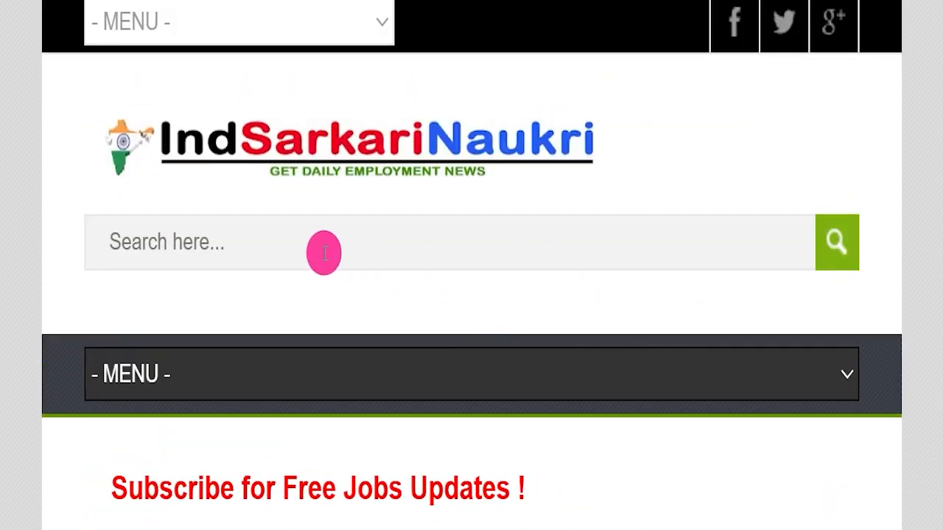
scroll(423, 319, "down", 5)
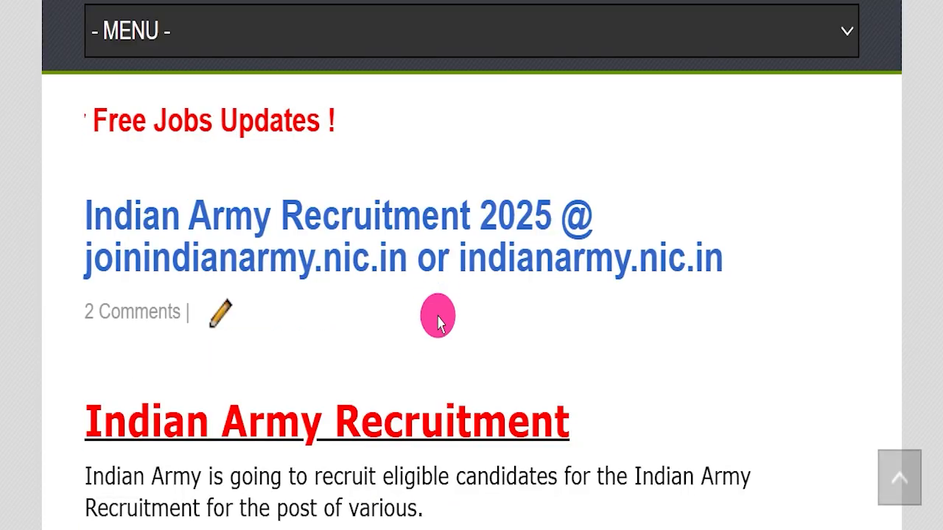
scroll(438, 323, "down", 5)
scroll(429, 305, "down", 2)
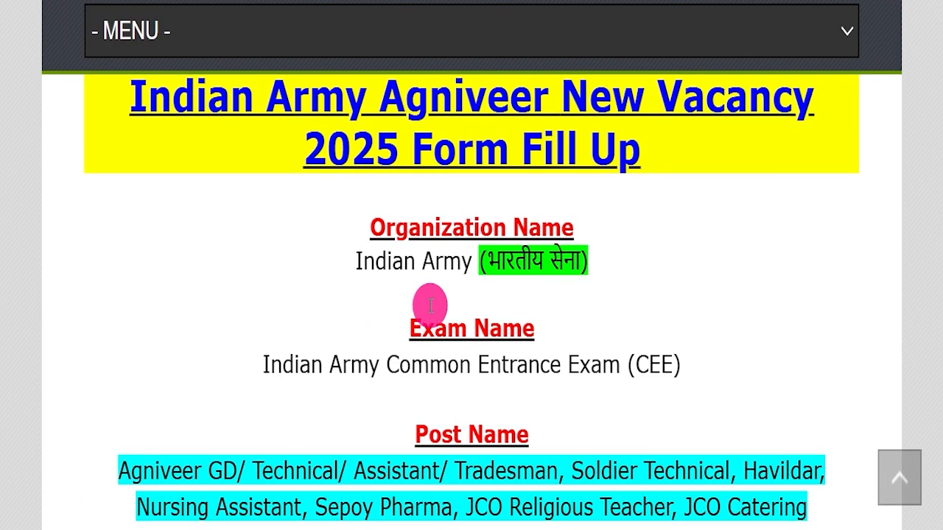
scroll(383, 313, "up", 1)
scroll(336, 326, "down", 1)
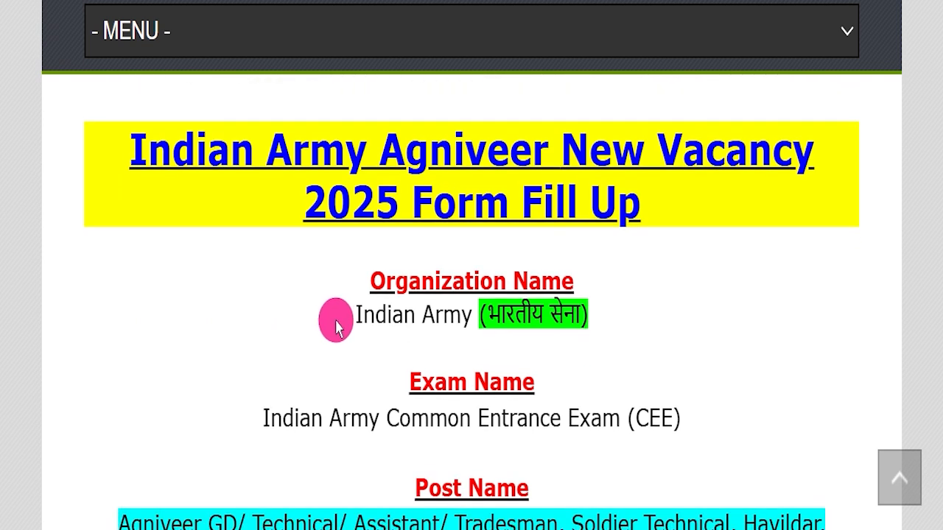
- Highlight the article's vacancy title, organization name and exam name while reading them
left_click_drag(107, 141, 685, 212)
left_click(686, 212)
left_click_drag(639, 271, 641, 357)
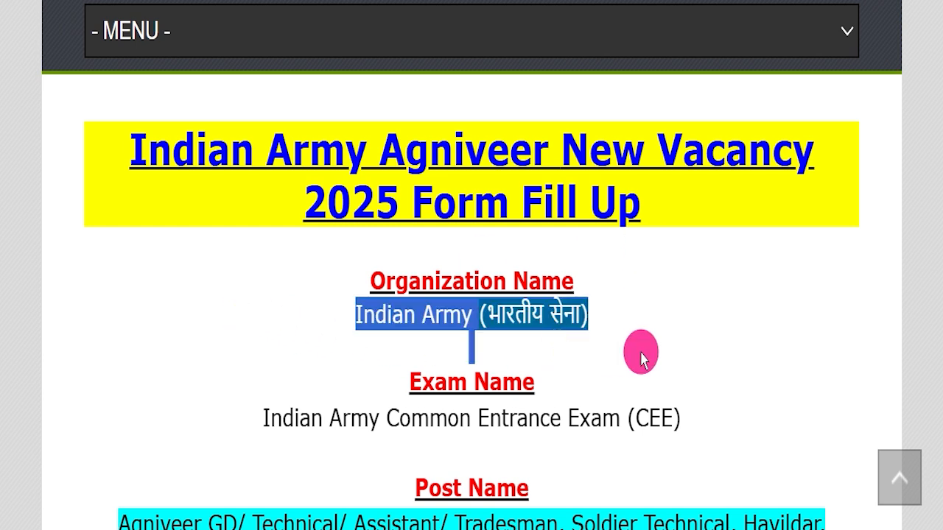
scroll(464, 336, "down", 3)
left_click_drag(282, 243, 688, 358)
left_click(236, 273)
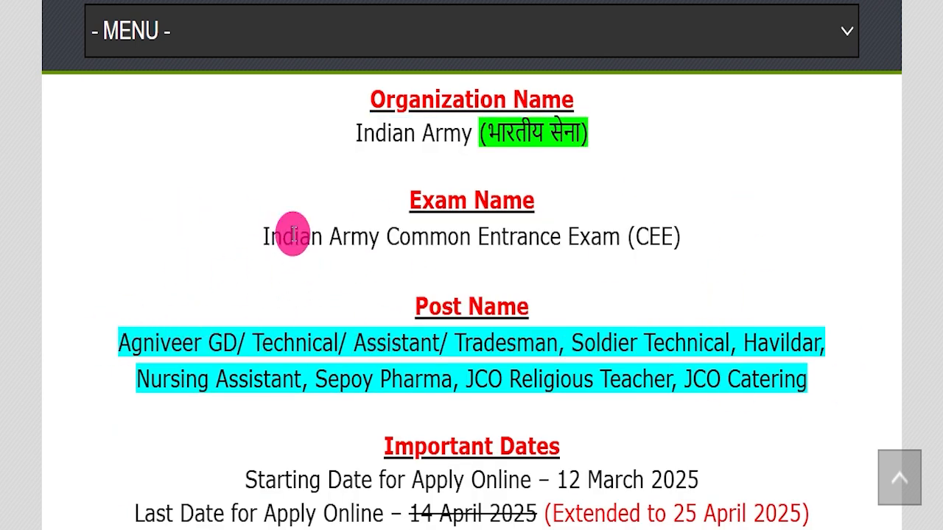
left_click_drag(242, 237, 700, 231)
left_click(700, 261)
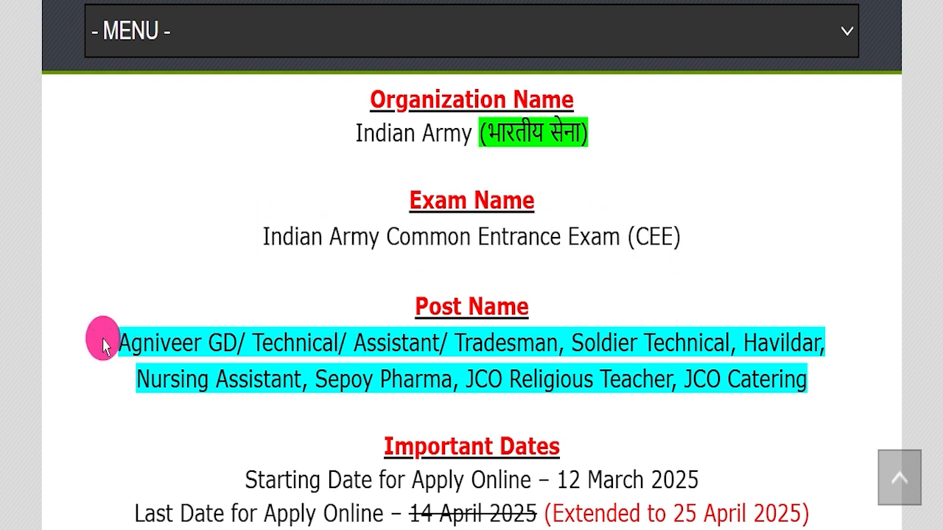
- Highlight the post names, and mark the extended last date of 25 April 2025 with a temporary red underline and tick
left_click_drag(123, 343, 841, 379)
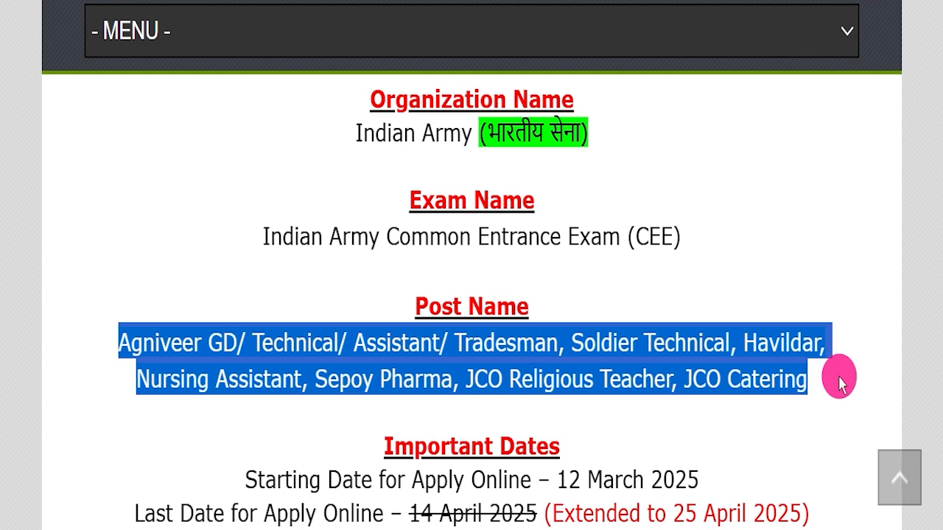
scroll(684, 358, "down", 3)
key("alt+h")
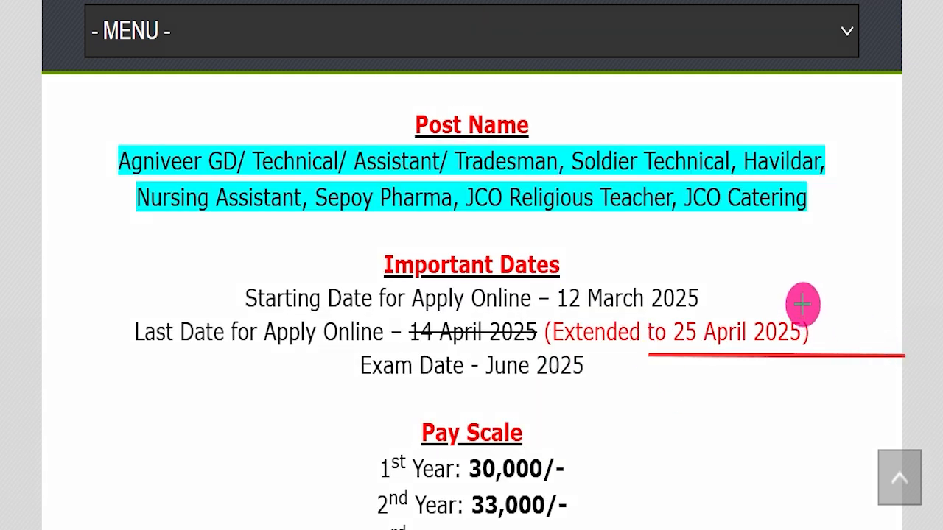
left_click_drag(813, 317, 934, 222)
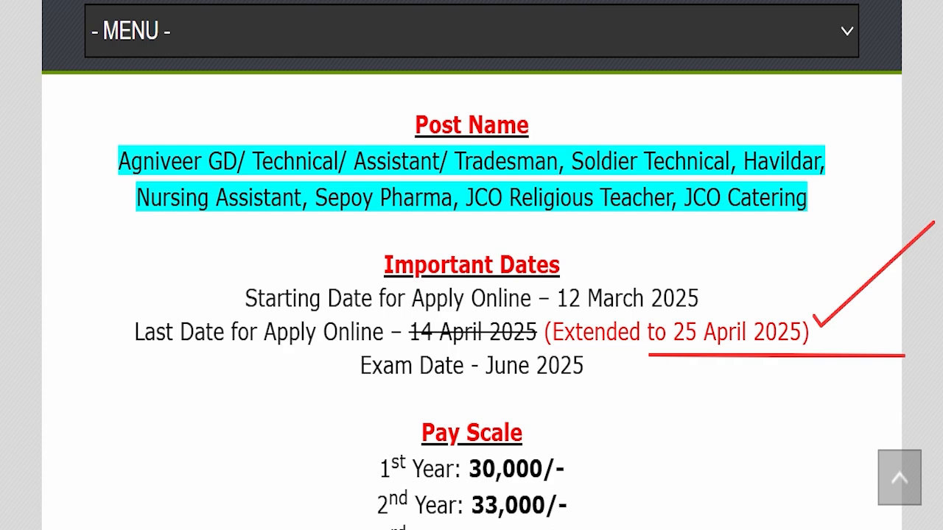
key("Escape")
- Read the article's pay scale and the education and physical eligibility table for the Havildar, JCO, Agniveer and Soldier Technical posts
scroll(599, 294, "down", 7)
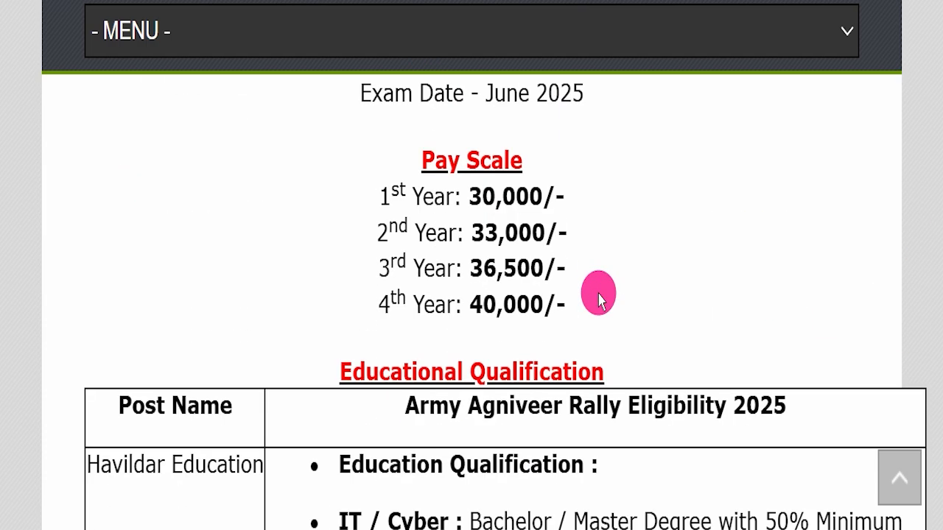
scroll(501, 287, "down", 15)
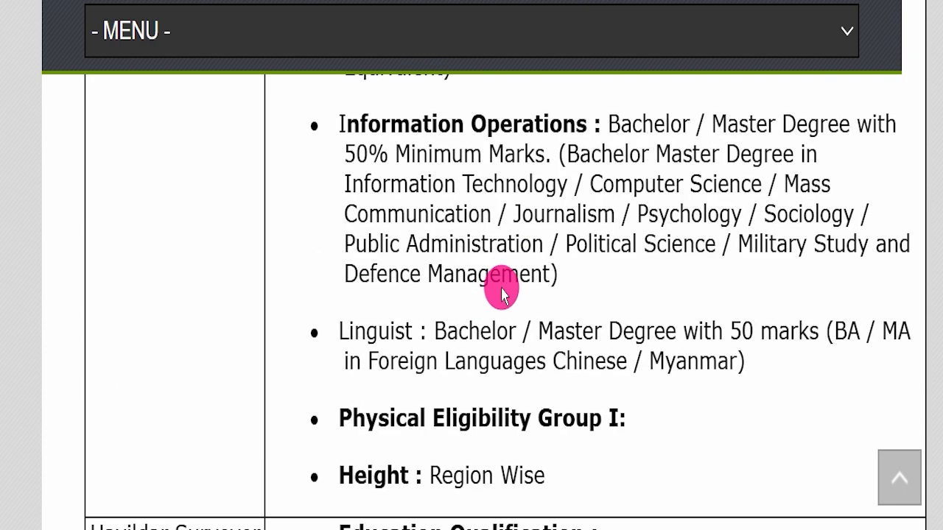
scroll(457, 306, "down", 10)
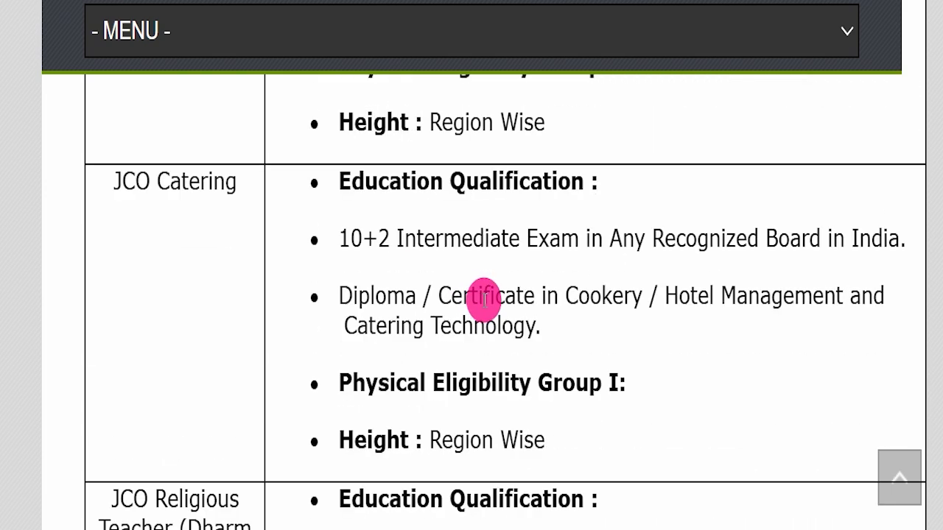
left_click_drag(130, 137, 260, 243)
scroll(269, 252, "down", 12)
left_click_drag(105, 154, 270, 320)
left_click(359, 327)
scroll(360, 321, "down", 10)
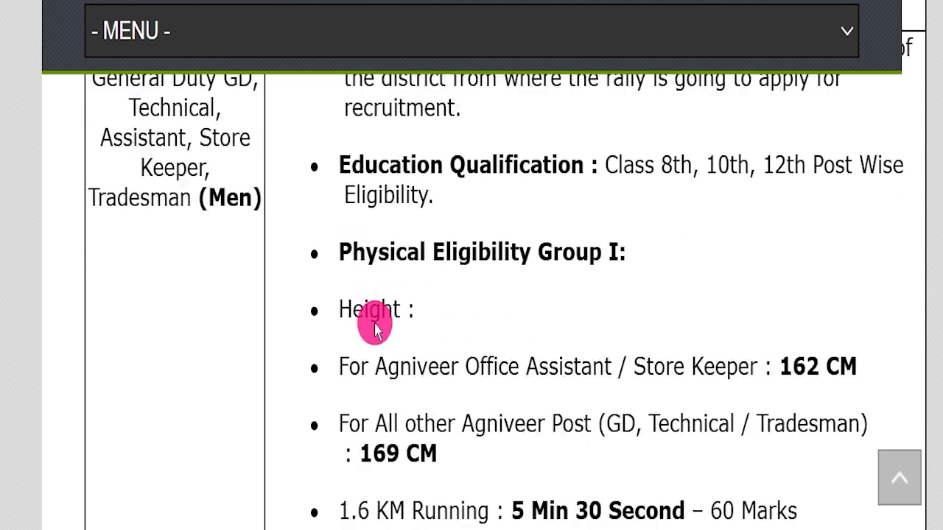
scroll(364, 312, "down", 15)
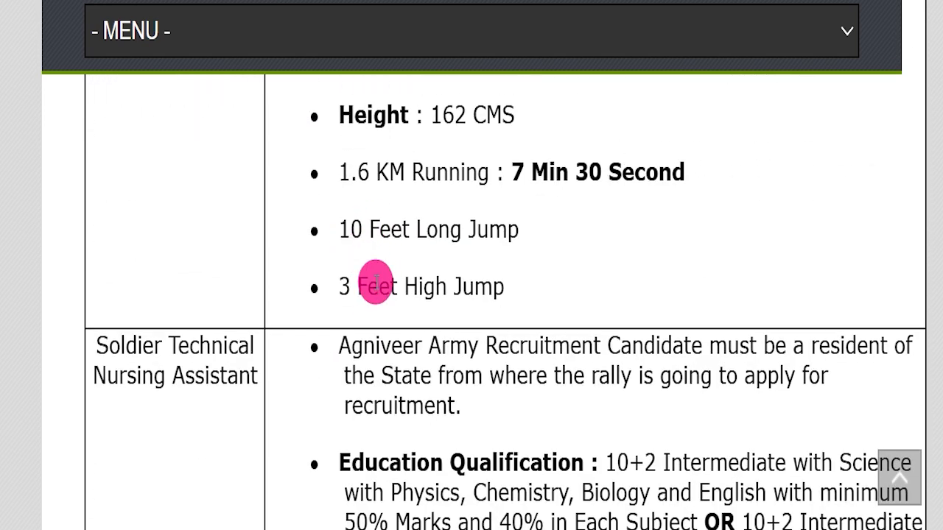
scroll(383, 300, "down", 5)
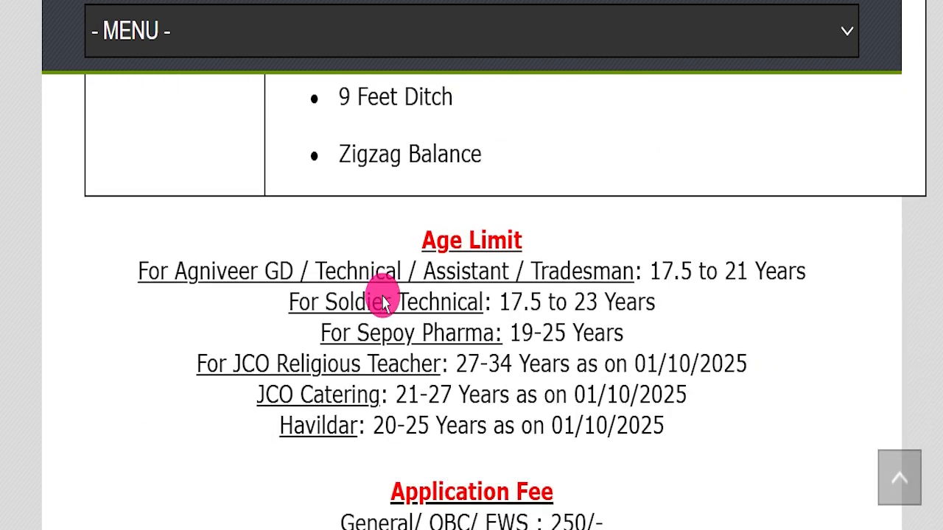
- Highlight the article's age limits and application fees while reading them
left_click_drag(143, 177, 695, 331)
left_click(694, 330)
scroll(641, 316, "down", 3)
left_click_drag(289, 247, 564, 266)
left_click(565, 274)
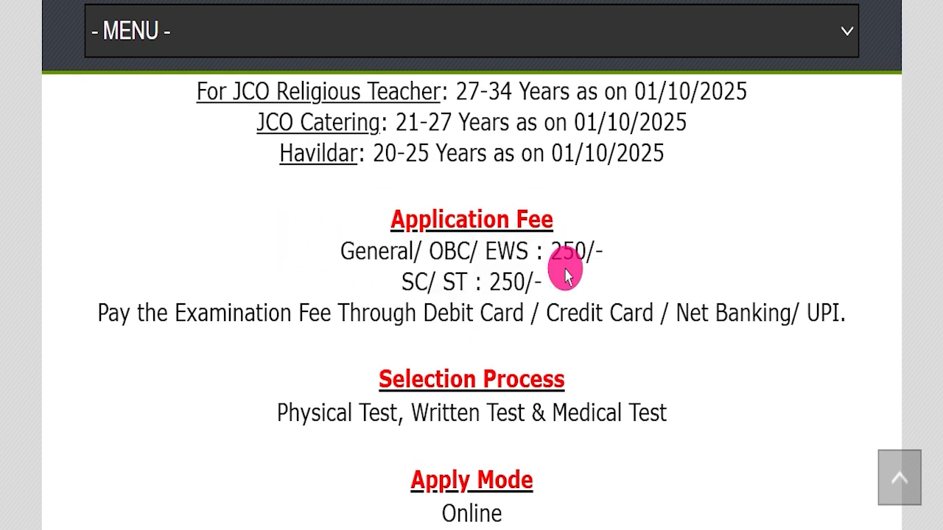
- Highlight the article's apply mode, job location and official website address while reading them
scroll(631, 331, "down", 3)
left_click_drag(333, 239, 610, 238)
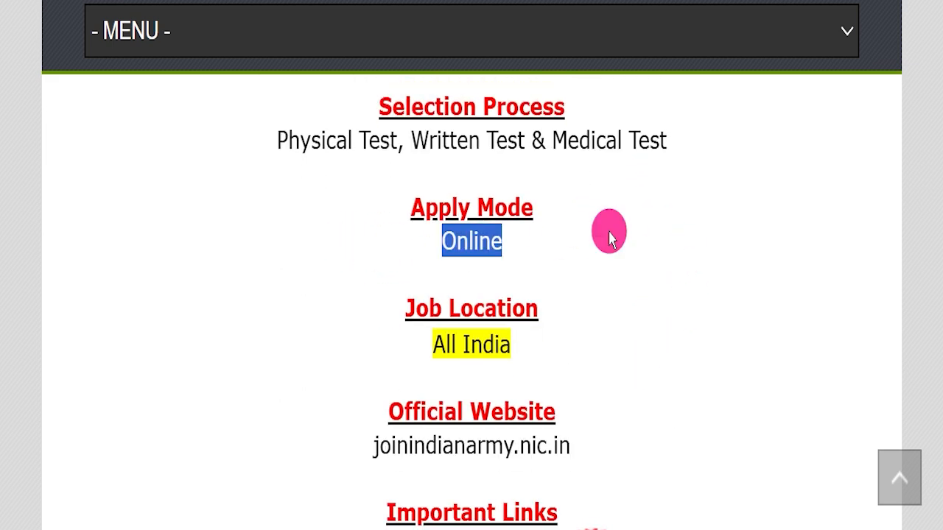
left_click_drag(416, 344, 608, 321)
scroll(721, 317, "down", 2)
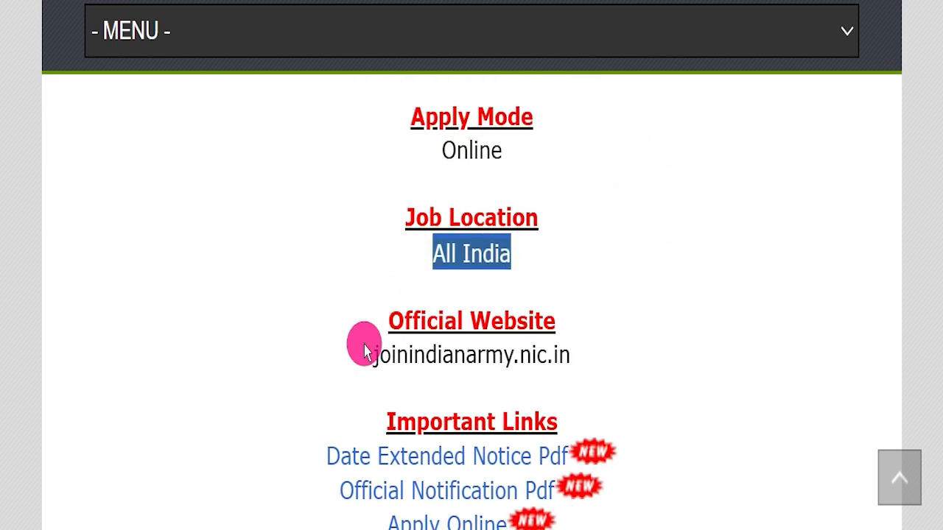
left_click_drag(292, 341, 619, 353)
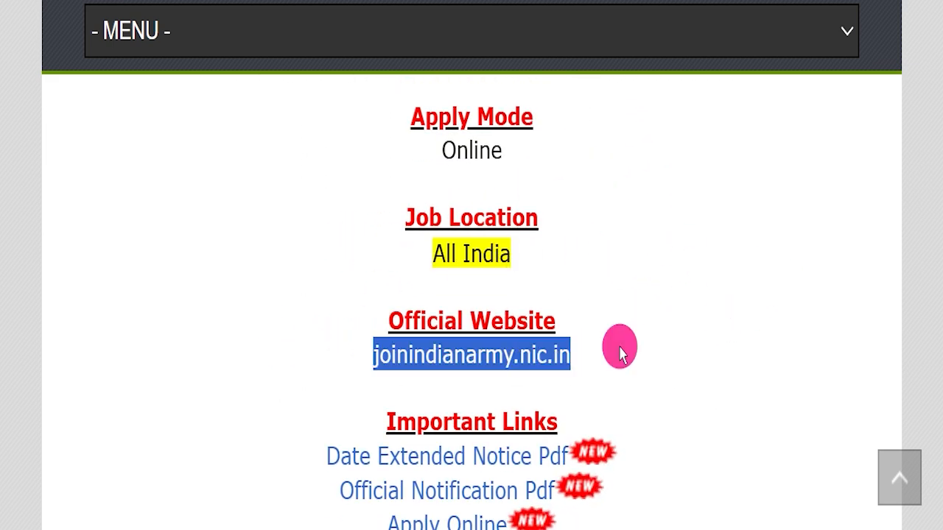
scroll(619, 353, "down", 1)
left_click(621, 353)
- Highlight the Date Extended Notice Pdf link, and highlight the date 25 APR 2025 in the linked registration extension notice
left_click_drag(361, 332, 648, 338)
left_click(362, 328)
left_click_drag(284, 371, 561, 377)
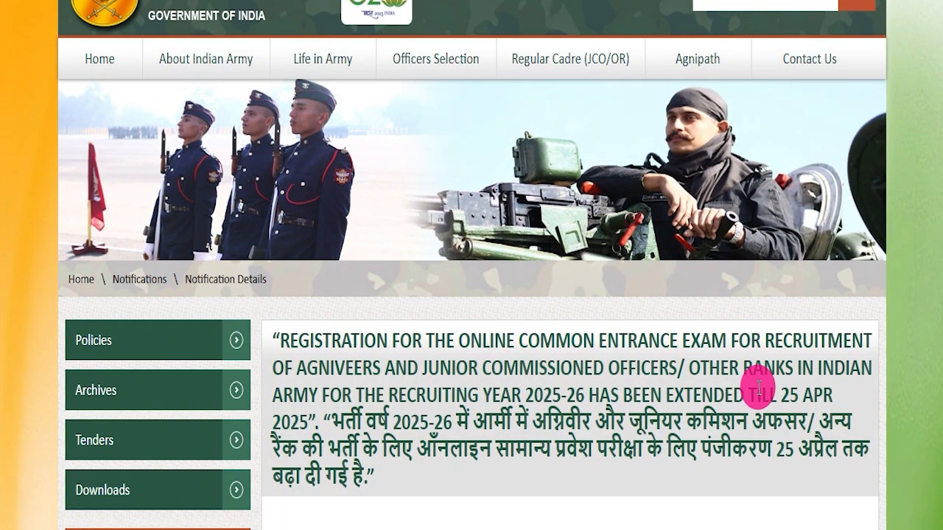
scroll(758, 387, "down", 3)
left_click_drag(779, 197, 300, 213)
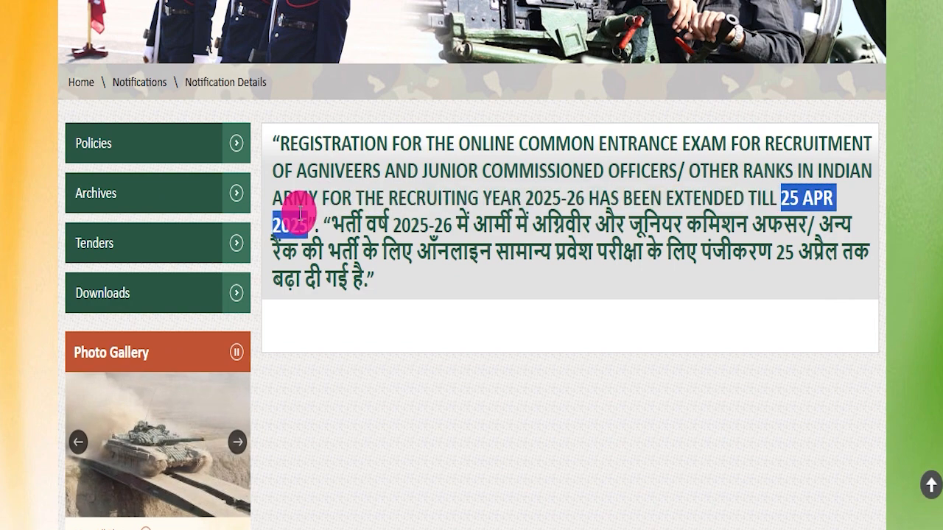
left_click(410, 353)
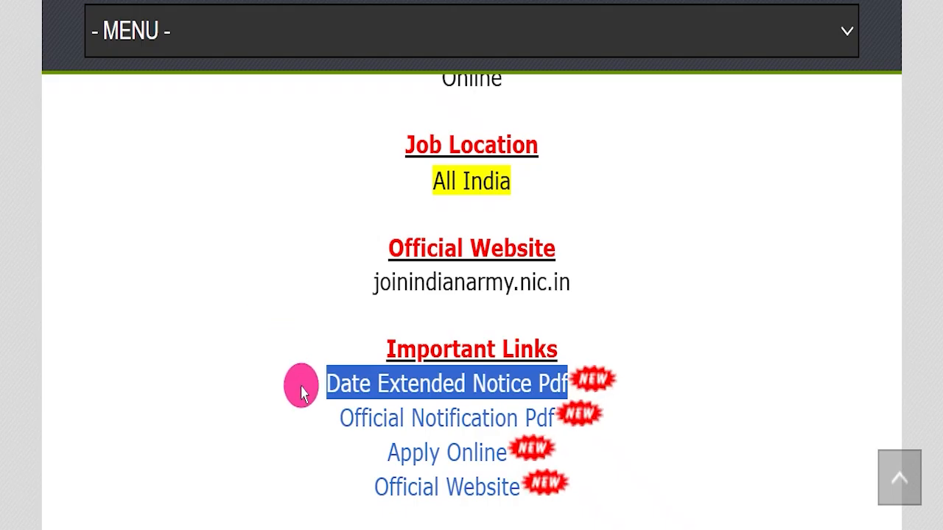
- Highlight the Official Notification Pdf link and look over the Latest Rally JCO / OR / Agniveer list with its PDF downloads
left_click(302, 393)
left_click_drag(340, 418, 556, 418)
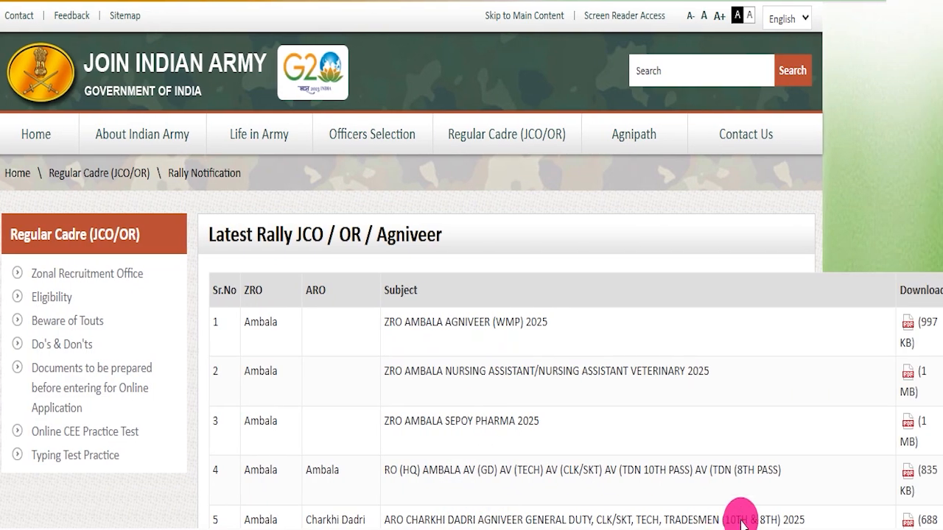
scroll(567, 295, "down", 3)
scroll(551, 294, "down", 6)
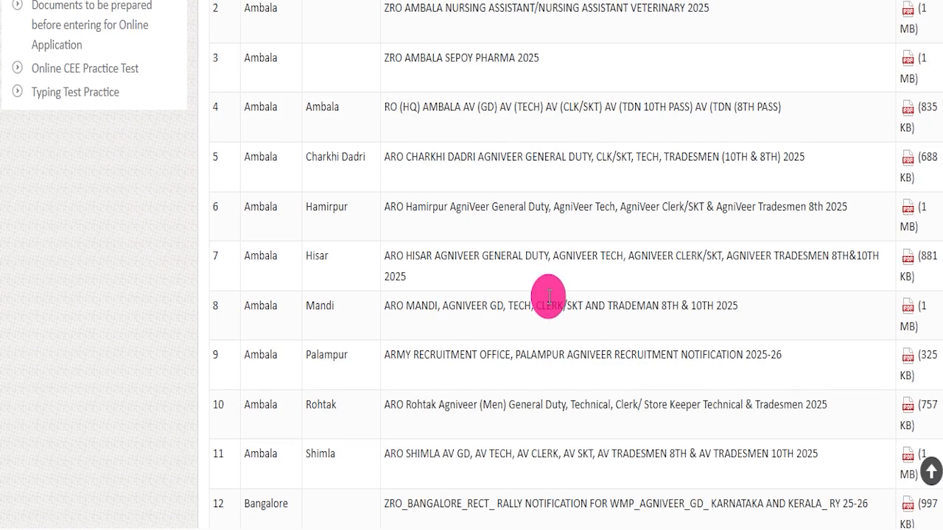
left_click_drag(384, 262, 817, 264)
left_click(715, 311)
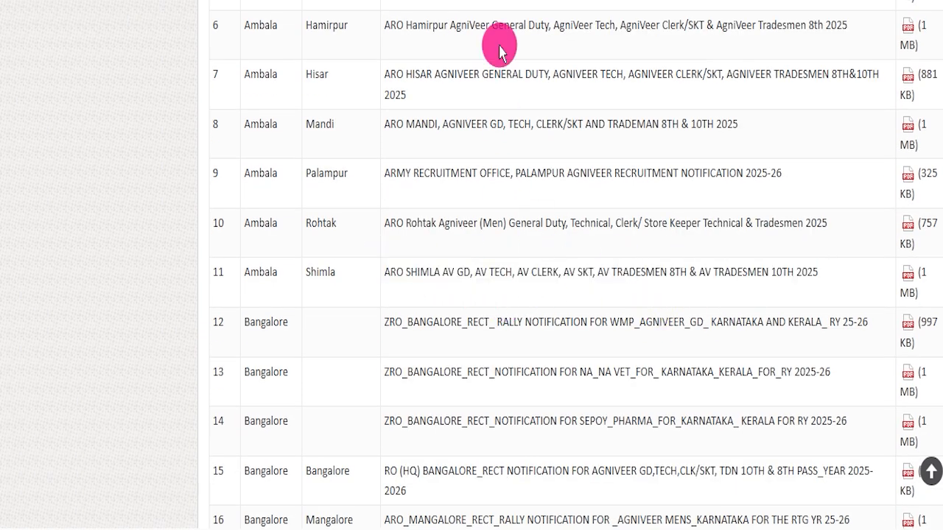
mouse_move(936, 101)
left_mouse_down()
mouse_move(928, 400)
mouse_move(917, 447)
mouse_move(920, 419)
mouse_move(922, 428)
left_mouse_up()
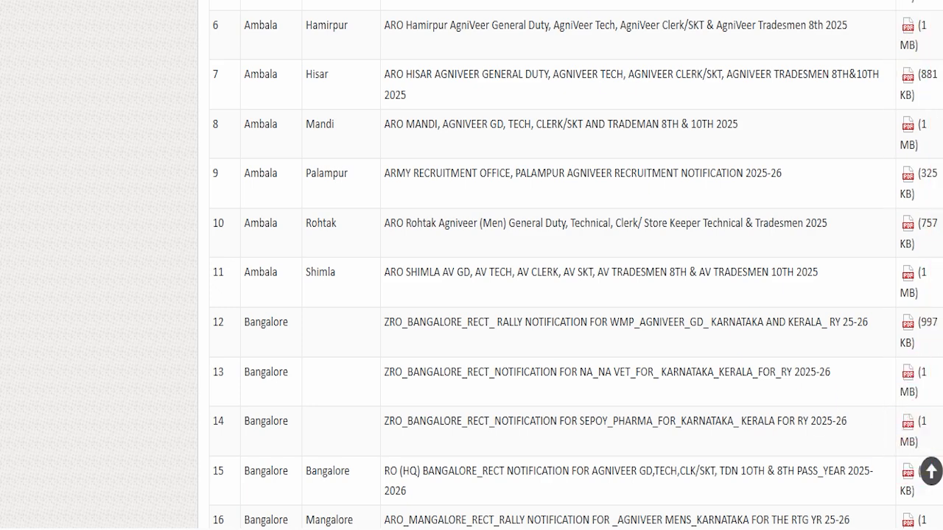
- Open the ARO Rohtak Agniveer (Men) 2025 notification PDF and look through its pages
left_click(906, 222)
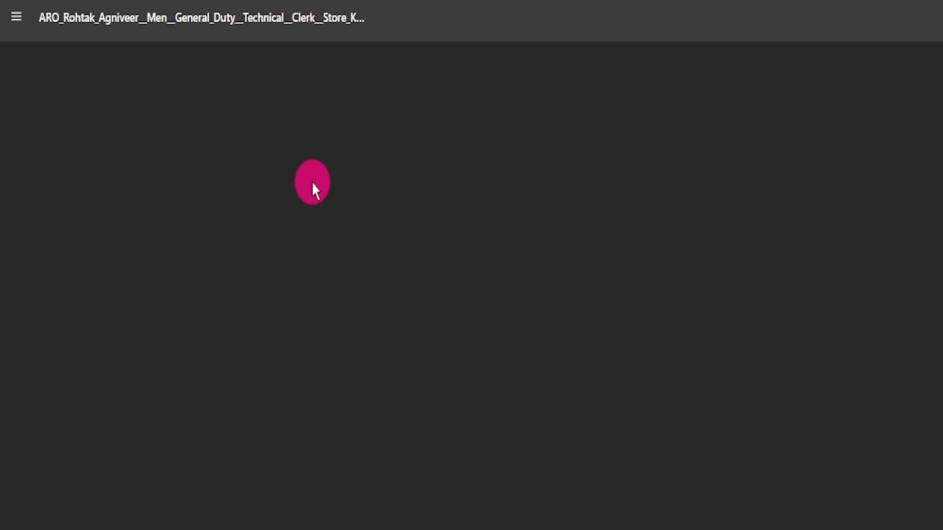
scroll(416, 250, "down", 20)
scroll(422, 251, "down", 20)
scroll(403, 252, "down", 20)
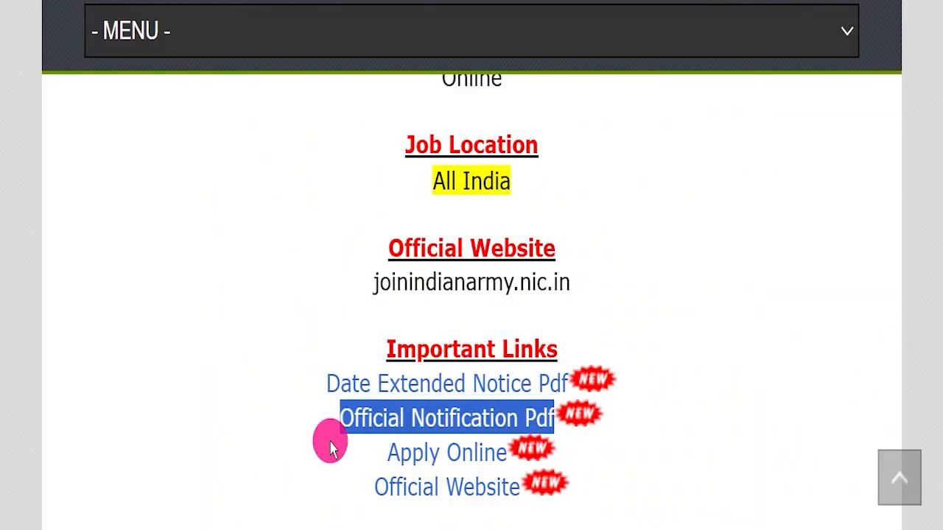
- Highlight the article's Apply Online link, and mark the Login to confirm button on the Join Indian Army Login page
left_click_drag(329, 448, 508, 450)
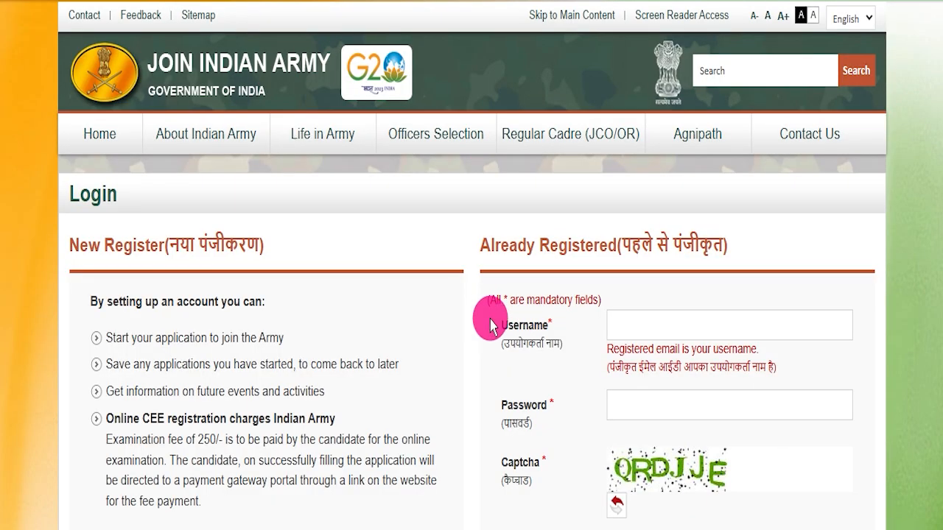
scroll(484, 335, "down", 3)
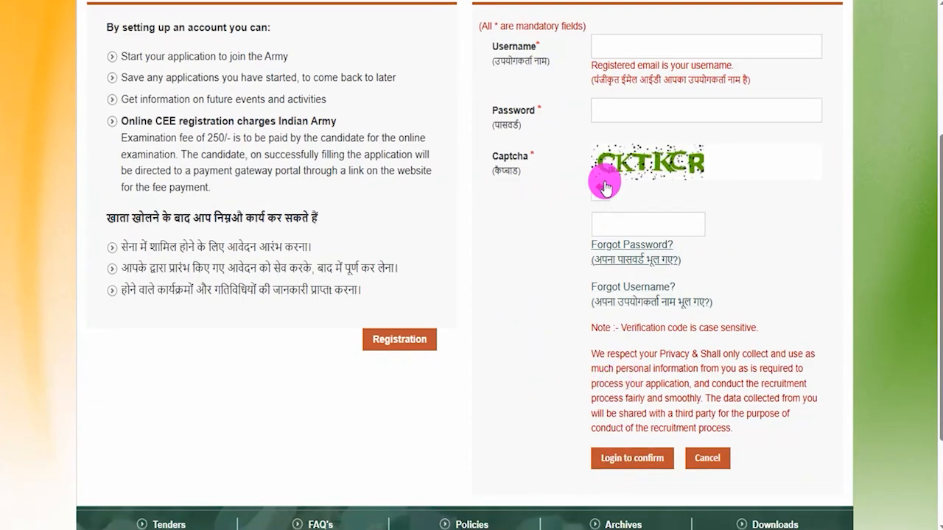
mouse_move(573, 438)
left_mouse_down()
mouse_move(669, 450)
mouse_move(679, 479)
left_mouse_up()
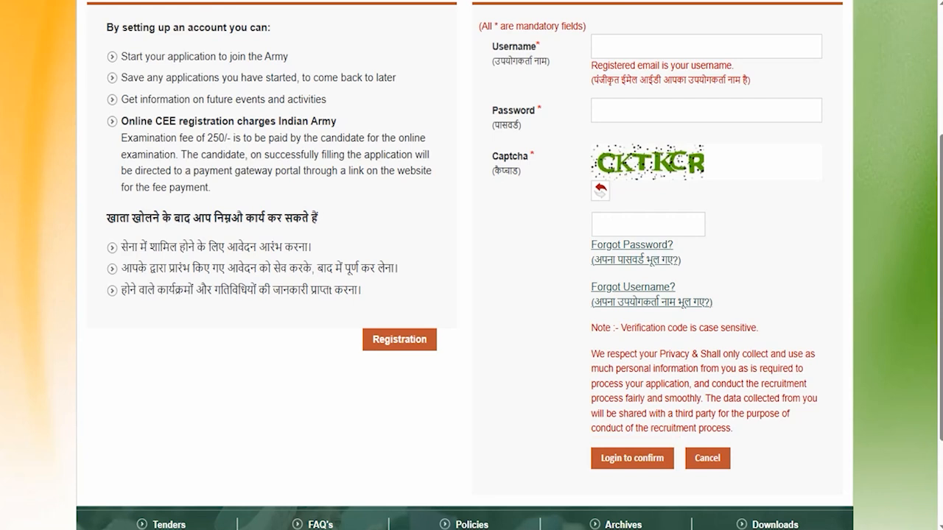
- Mark the new-user Registration button with a temporary red box, and highlight the Already Registered heading
scroll(505, 291, "up", 1)
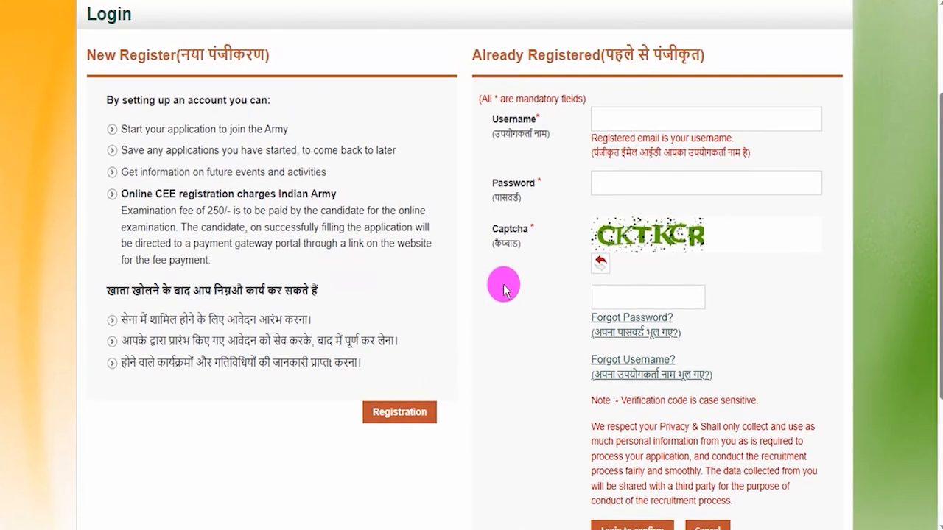
mouse_move(347, 388)
left_mouse_down()
mouse_move(452, 417)
mouse_move(450, 436)
left_mouse_up()
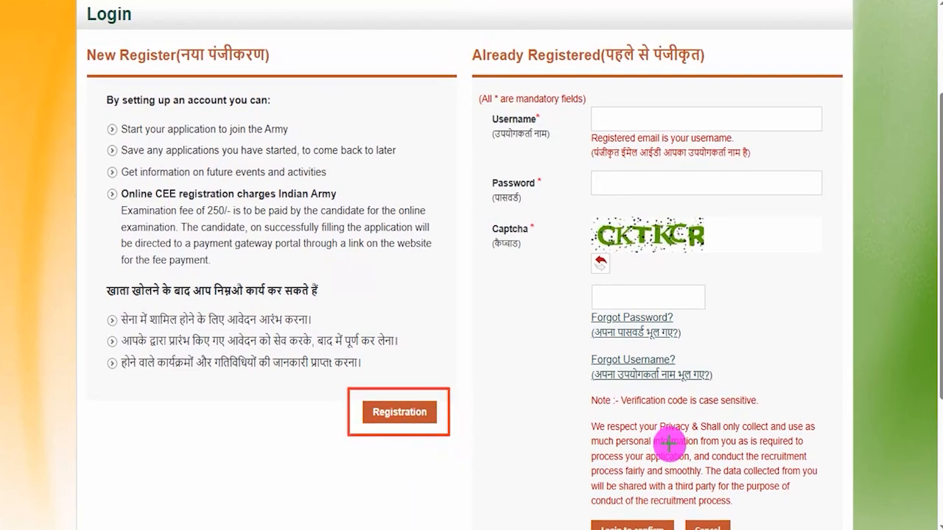
key("Escape")
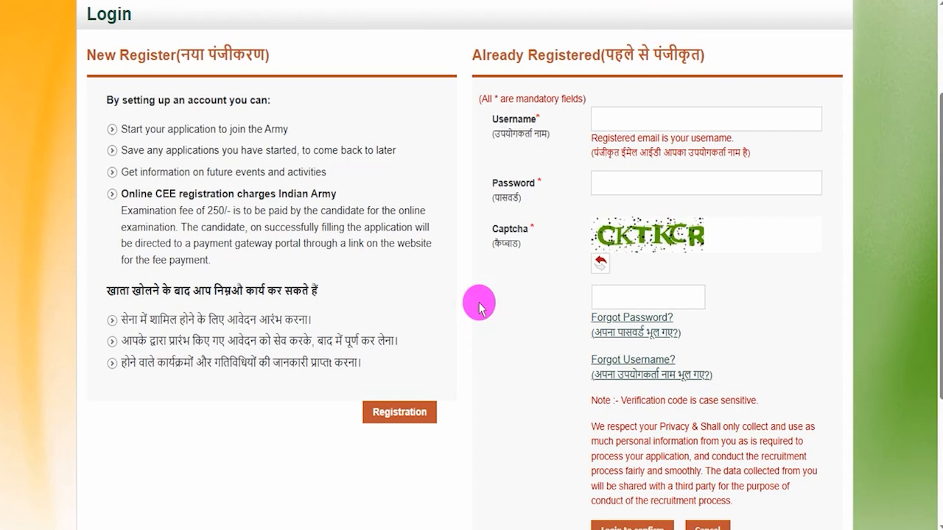
scroll(479, 305, "up", 2)
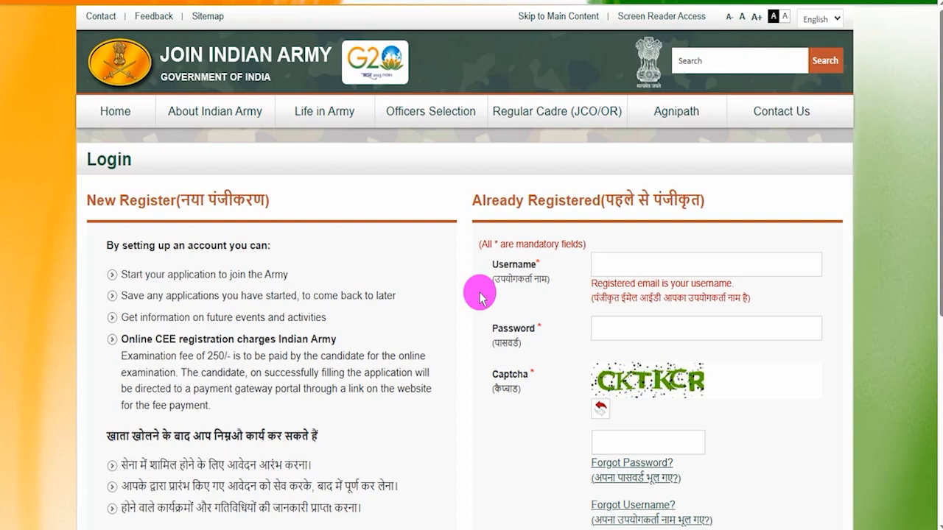
left_click_drag(483, 198, 678, 199)
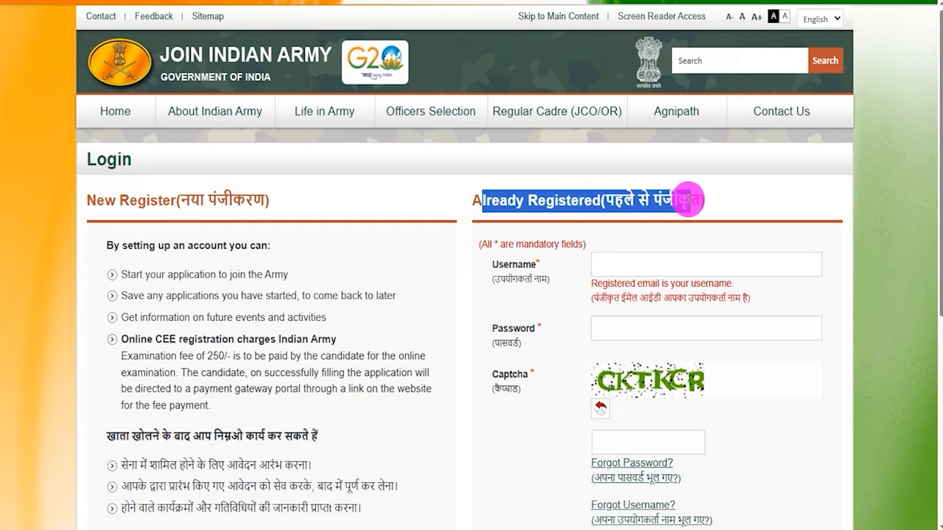
left_click_drag(489, 246, 510, 247)
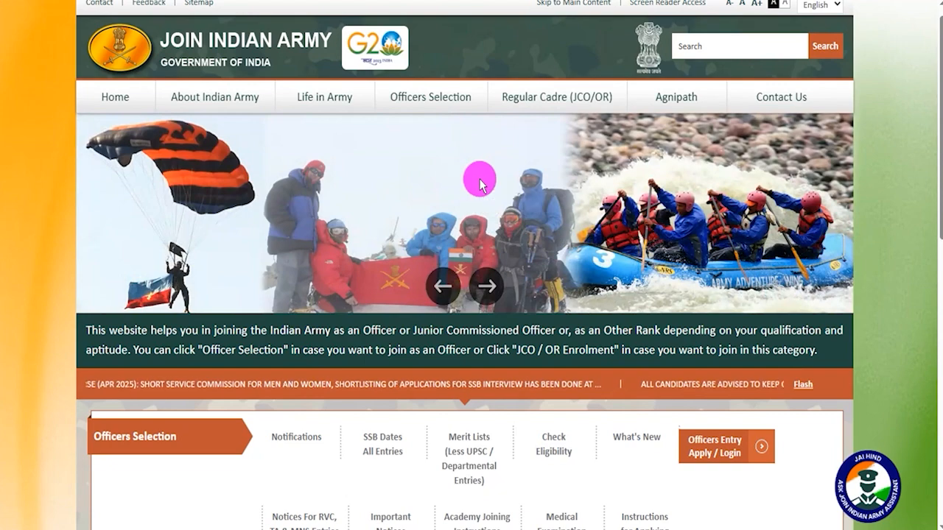
- Open the Regular Cadre (JCO/OR) Eligibility form from the homepage and look over its fields
mouse_move(550, 101)
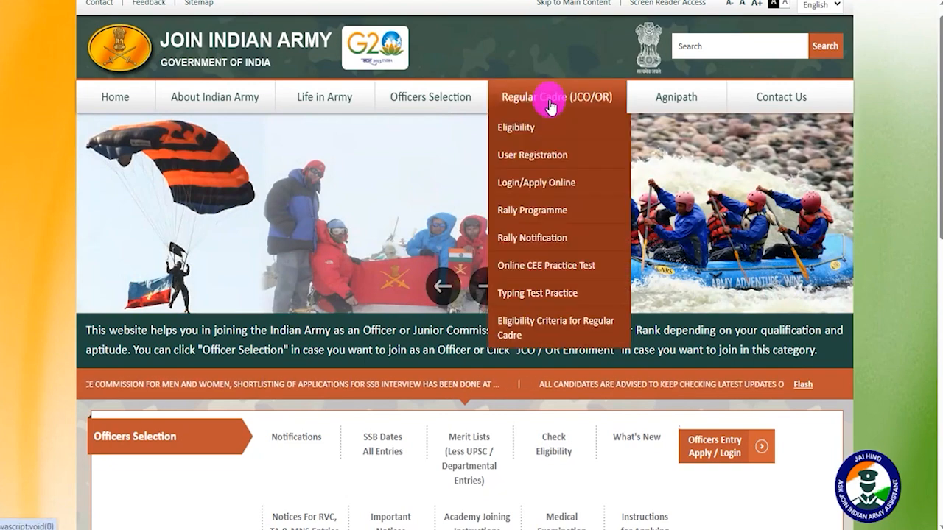
left_click(525, 129)
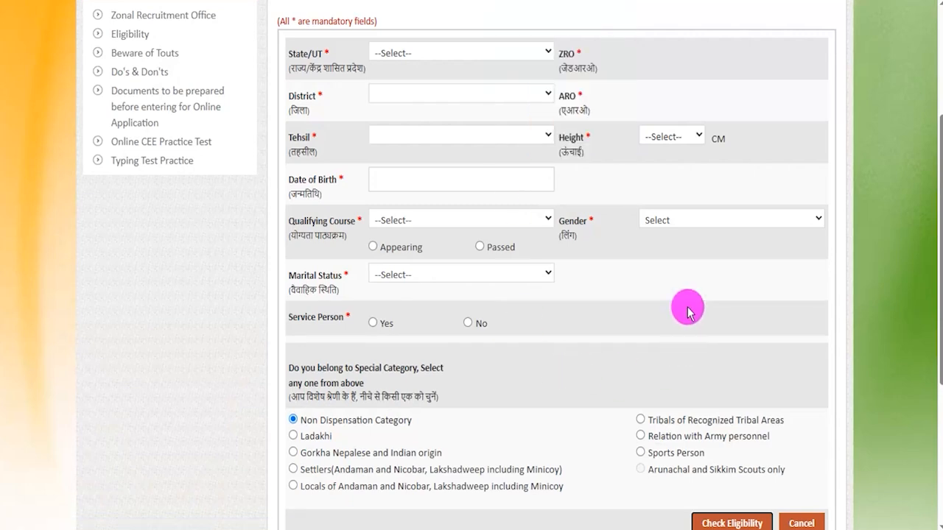
scroll(687, 311, "up", 2)
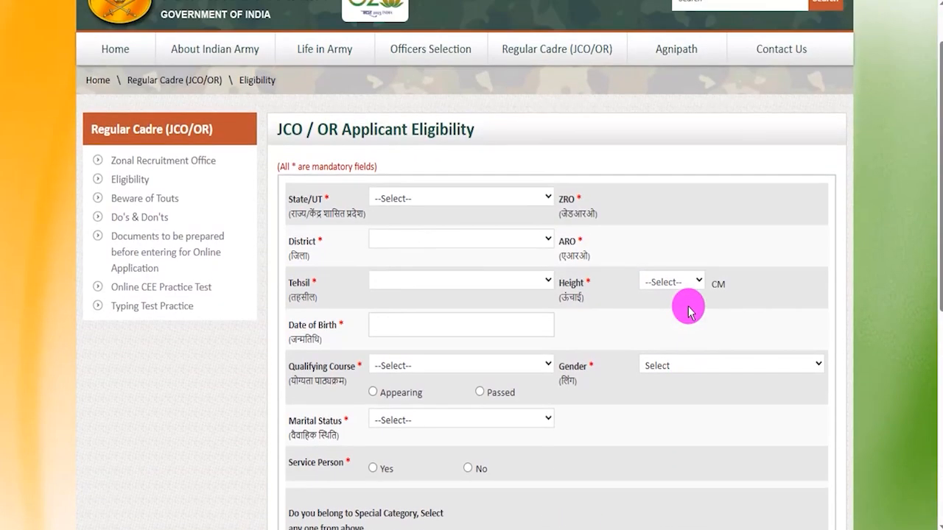
- Set the applicant's State/UT to DELHI, District to NEW DELHI, and Tehsil to Chanakva Puri
left_click(466, 196)
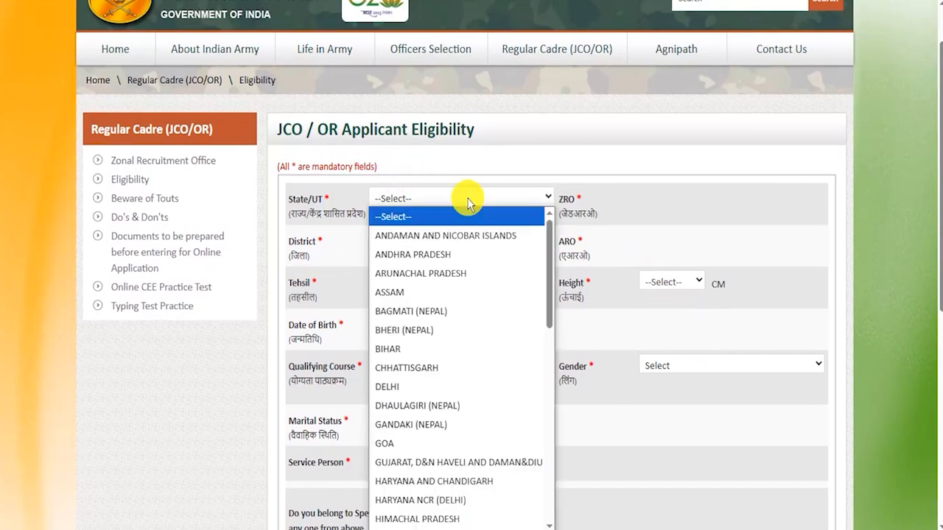
left_click(415, 385)
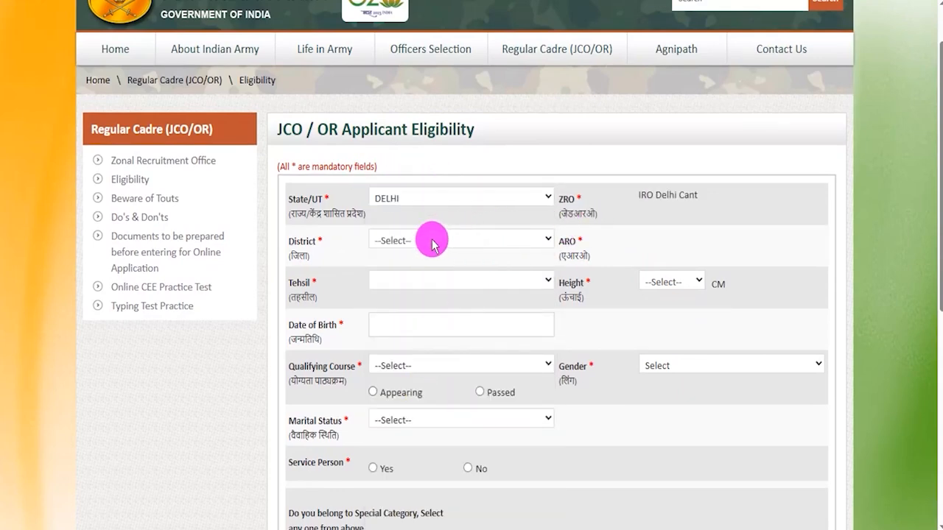
left_click(431, 243)
left_click(412, 317)
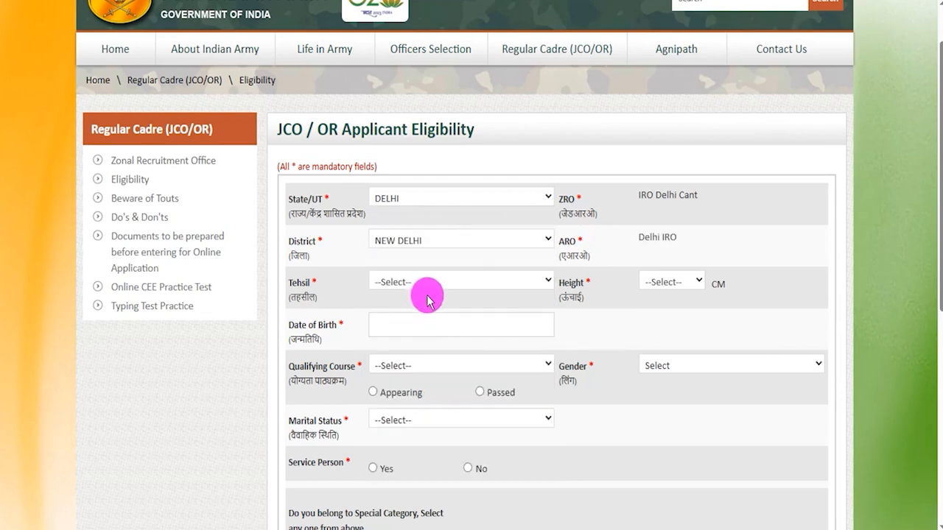
left_click(429, 287)
left_click(422, 318)
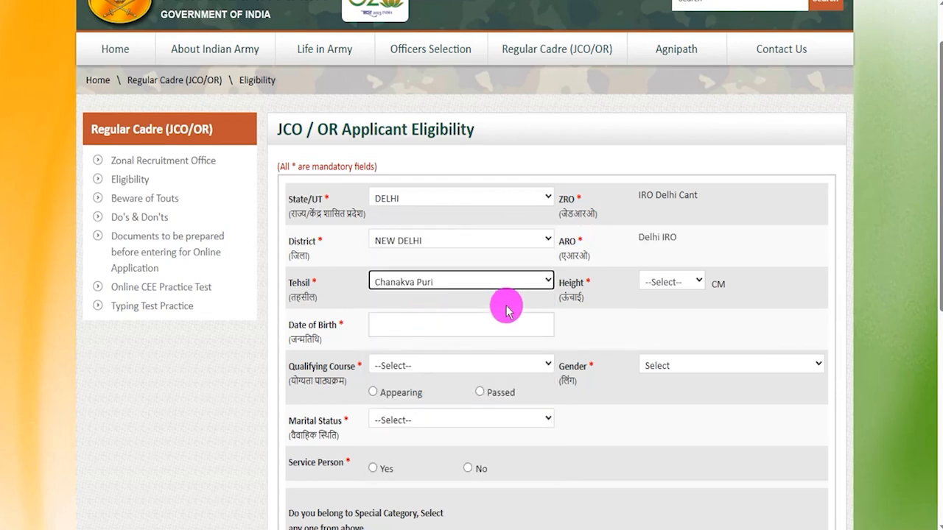
- Set the applicant's height to 180 cm and open the Date of Birth field
left_click(667, 284)
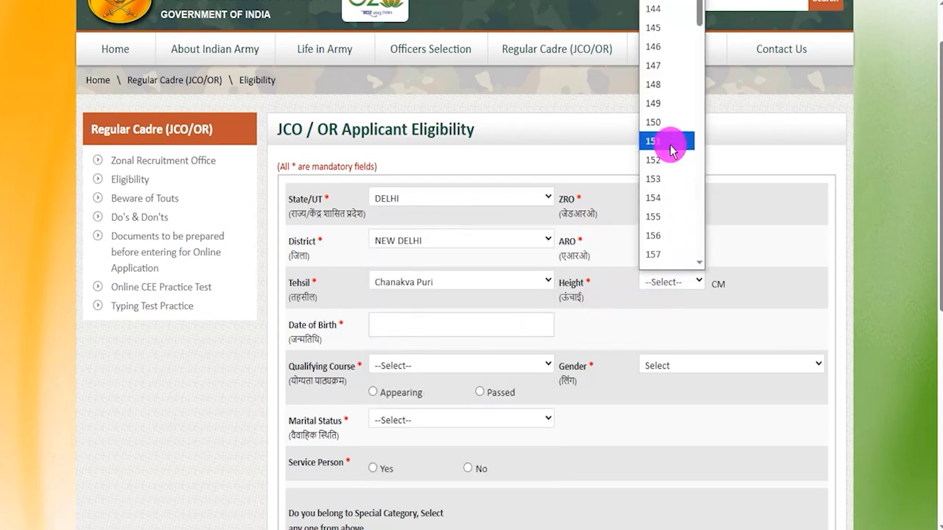
scroll(670, 151, "down", 8)
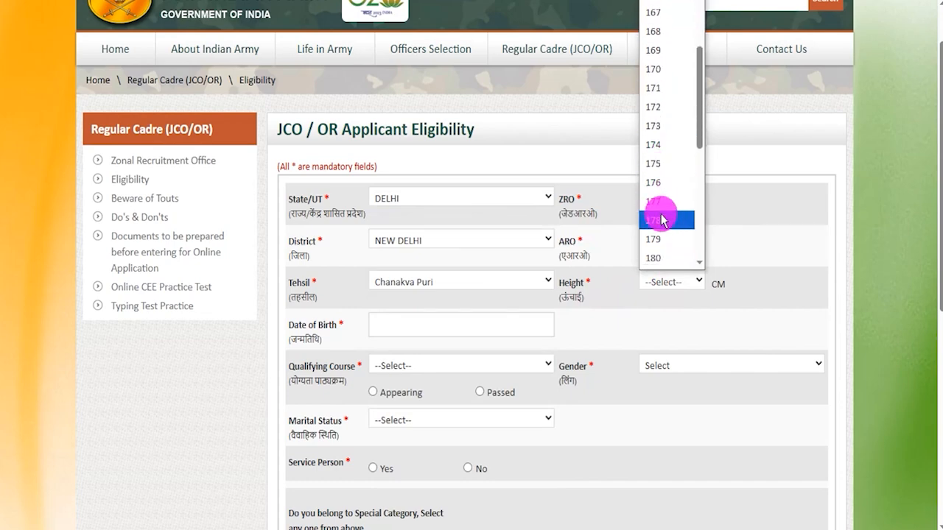
left_click(659, 258)
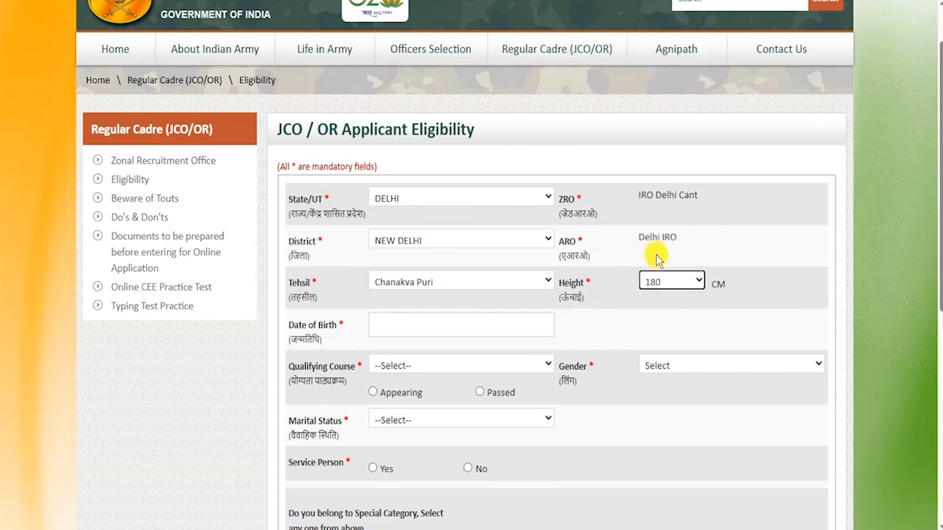
left_click(394, 330)
left_click(575, 329)
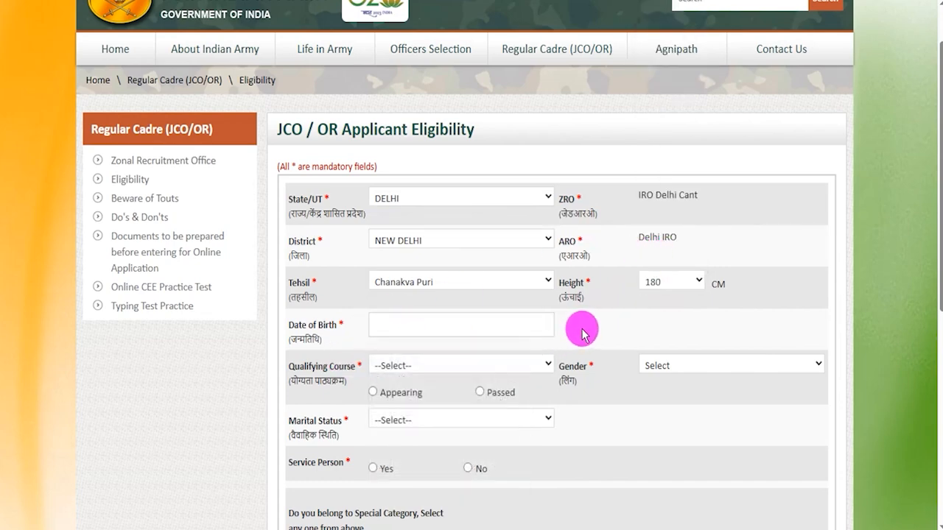
- Set the Qualifying Course to GRADUATION and its status to Passed
scroll(575, 324, "down", 1)
left_click(453, 295)
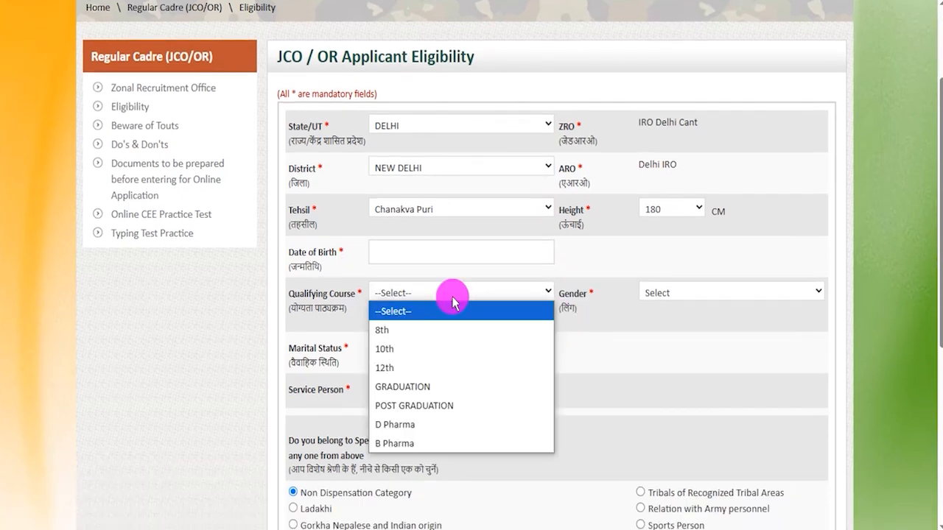
left_click(425, 386)
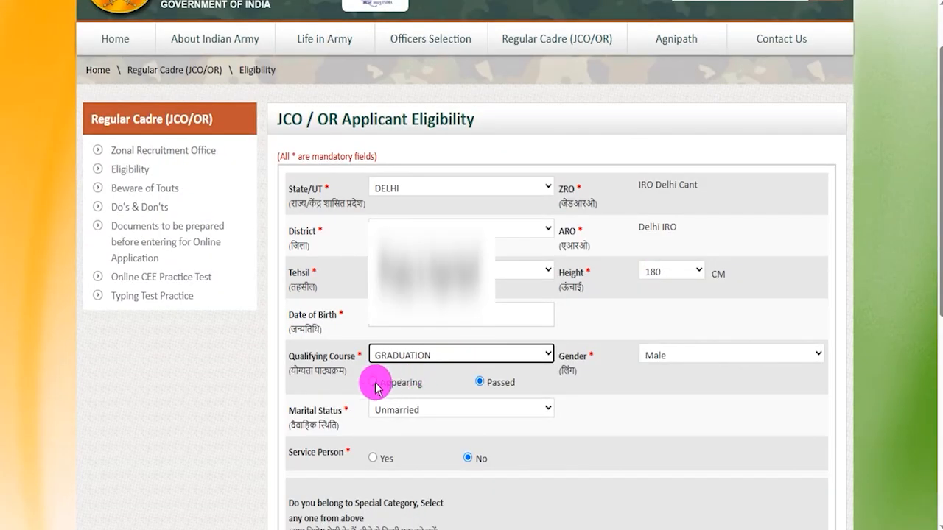
left_click(374, 383)
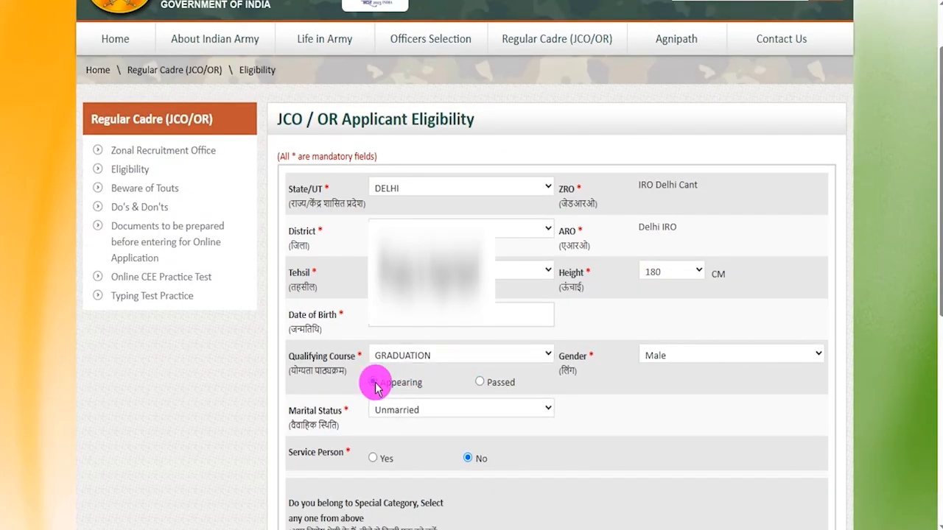
left_click(479, 382)
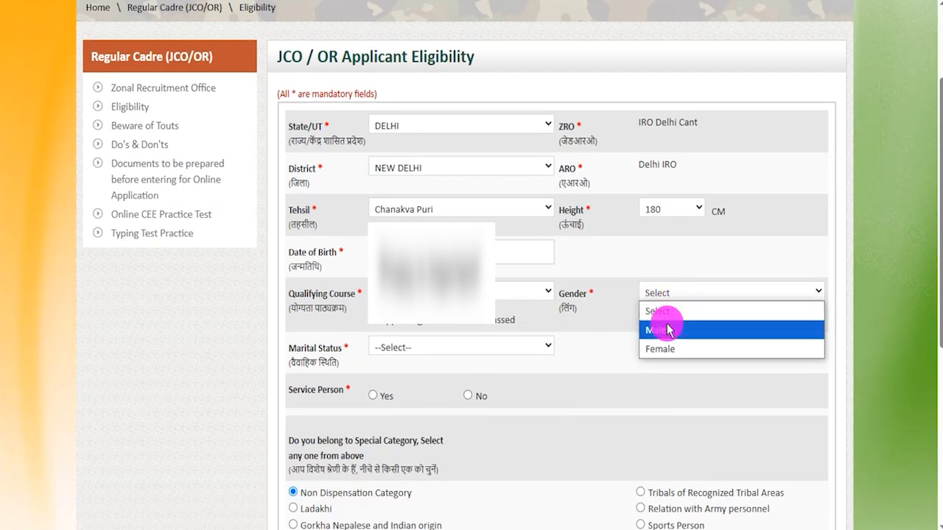
- Set the applicant's gender to Male and the marital status to Unmarried
left_click(665, 326)
left_click(435, 343)
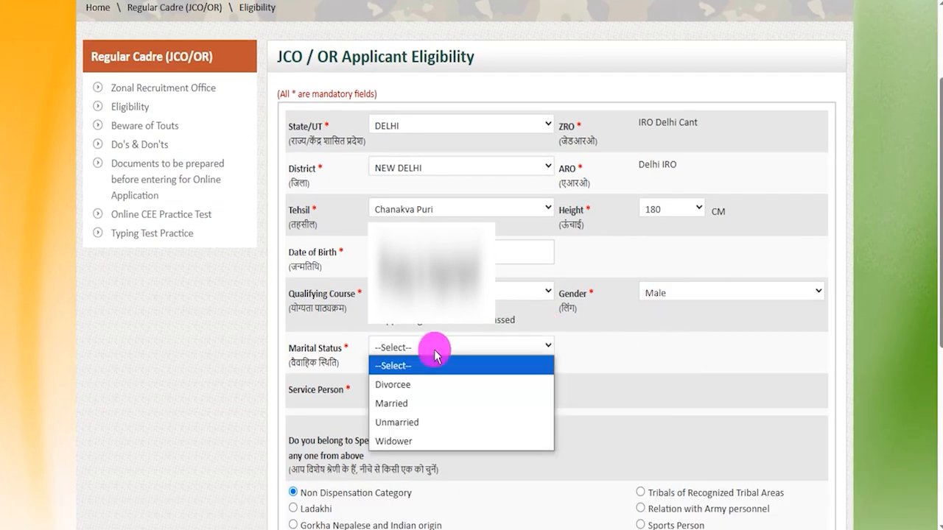
left_click(414, 420)
- Highlight the Service Person label and set its answer to No
scroll(445, 427, "down", 2)
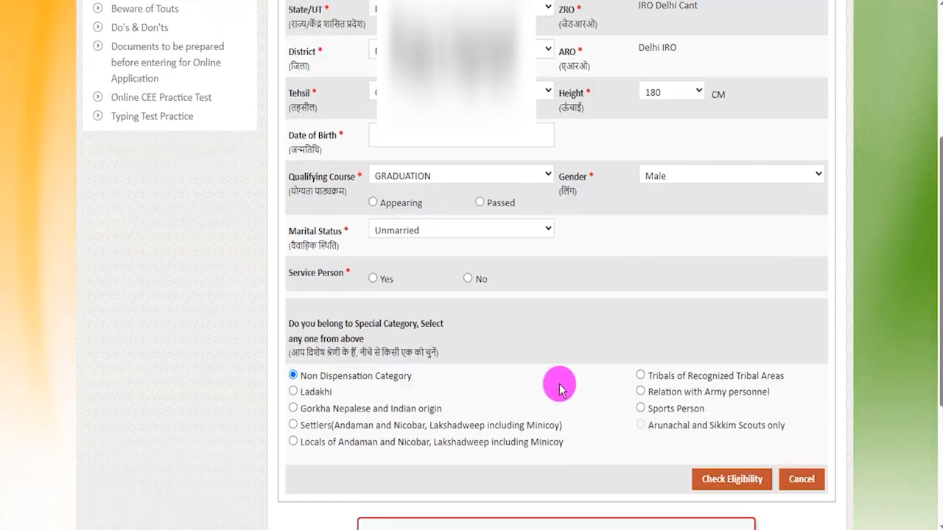
left_click_drag(298, 245, 364, 258)
left_click(372, 251)
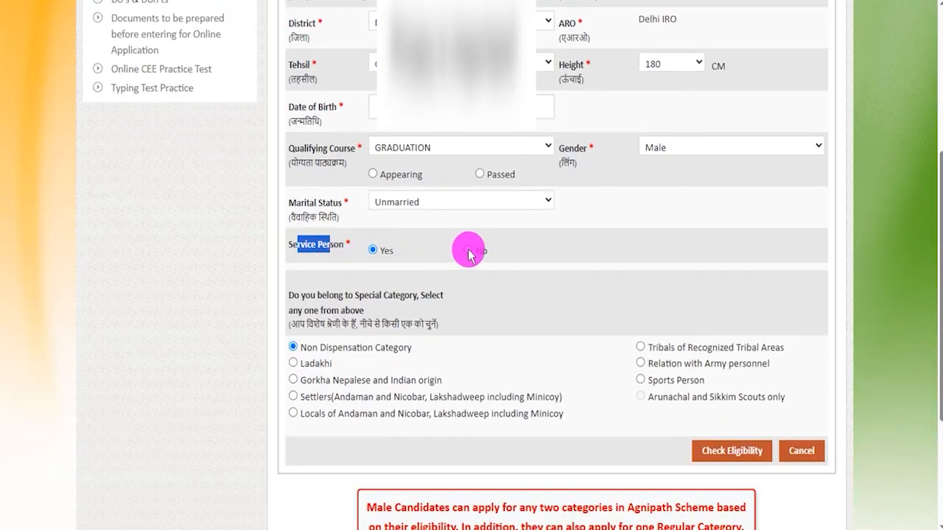
- Highlight the Hindi special-category instruction and check eligibility with Non Dispensation Category selected
scroll(543, 275, "down", 2)
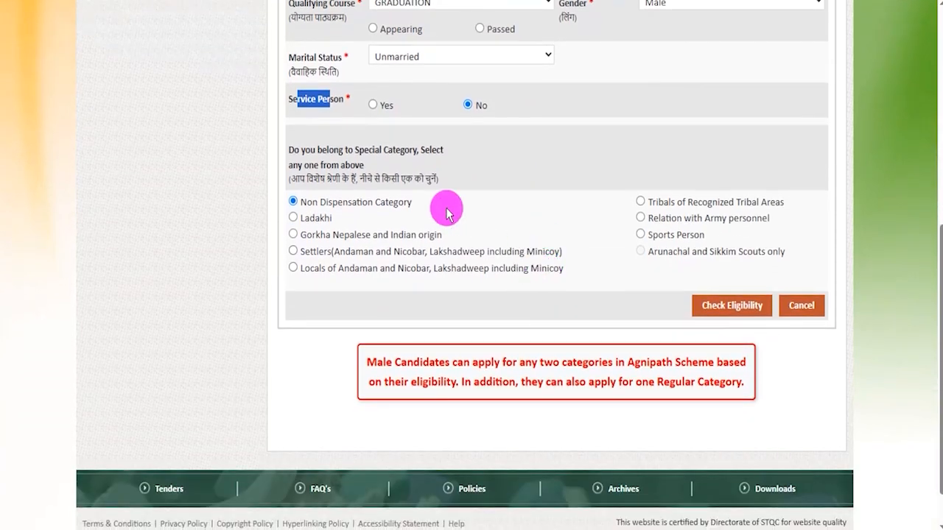
left_click_drag(307, 179, 407, 177)
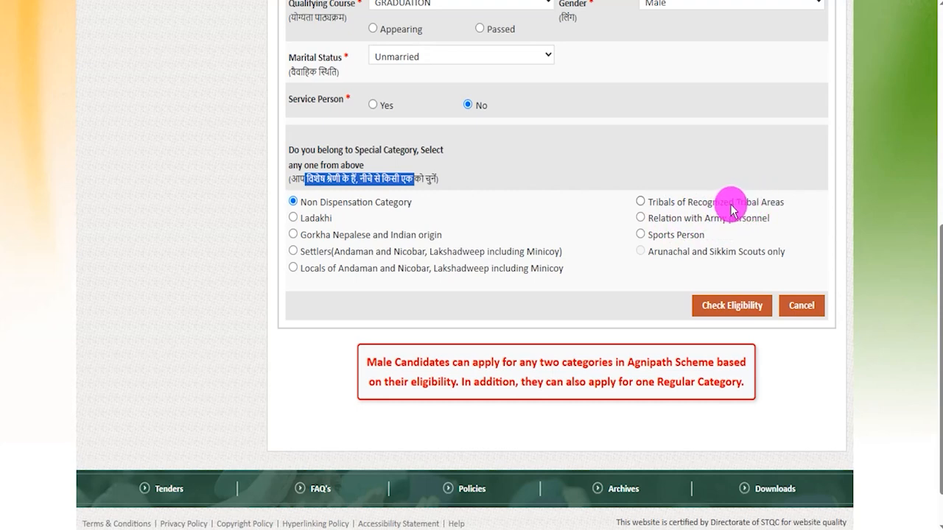
left_click(600, 229)
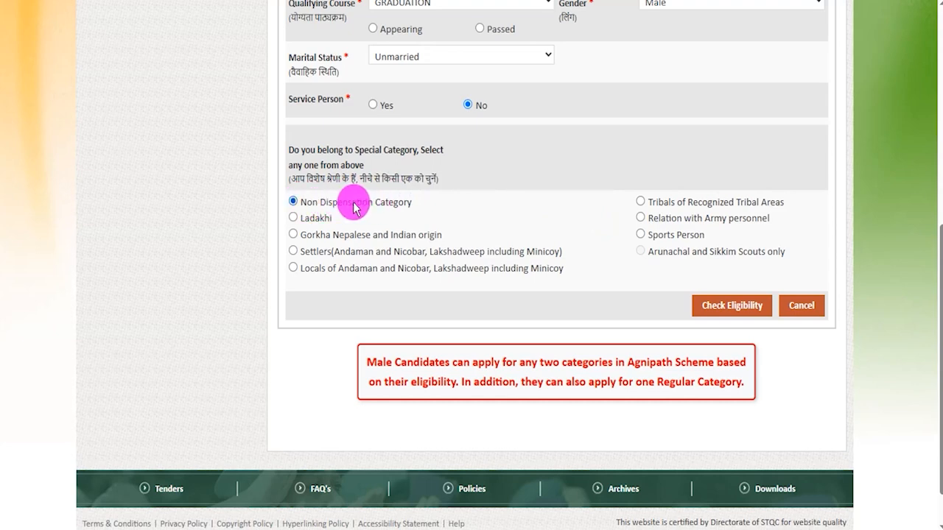
mouse_move(678, 286)
left_mouse_down()
mouse_move(763, 302)
mouse_move(774, 314)
left_mouse_up()
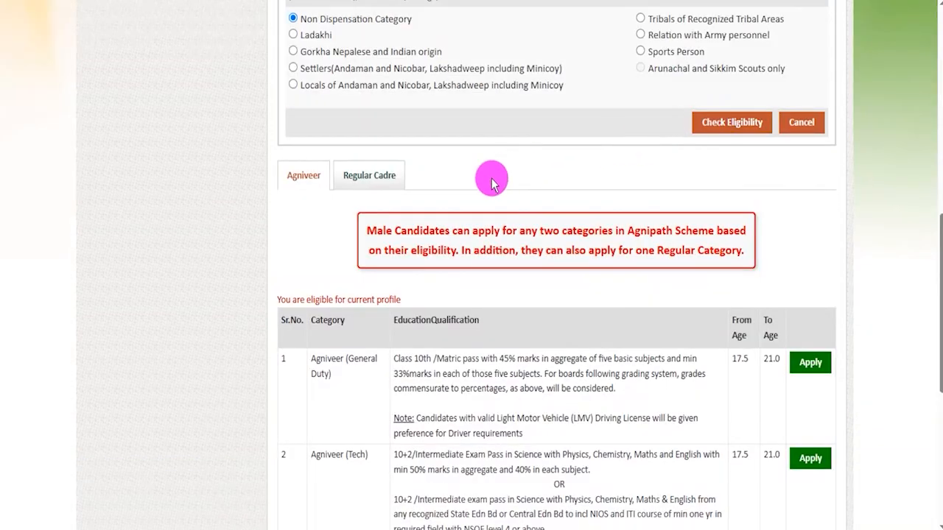
- Look through the eligible Agniveer categories, highlighting the General Duty and Clerk/SKT names
scroll(491, 181, "down", 2)
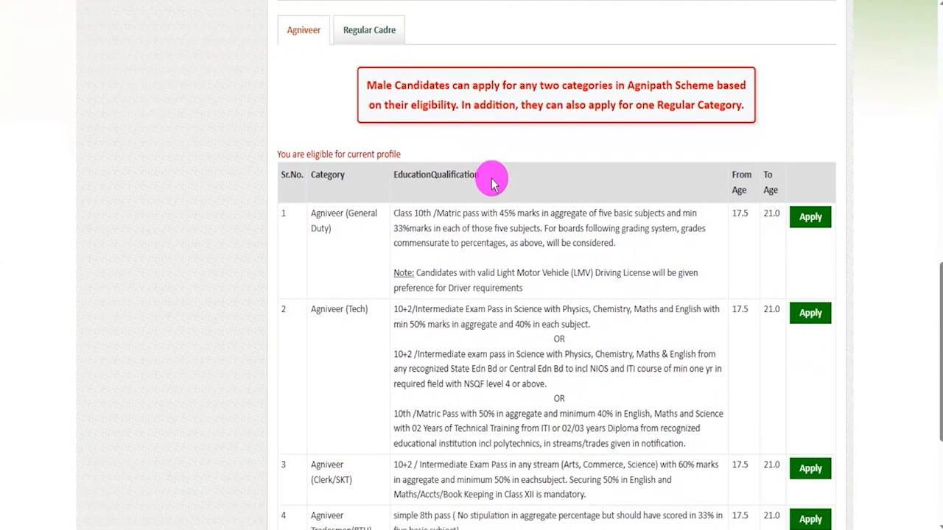
left_click_drag(354, 215, 326, 213)
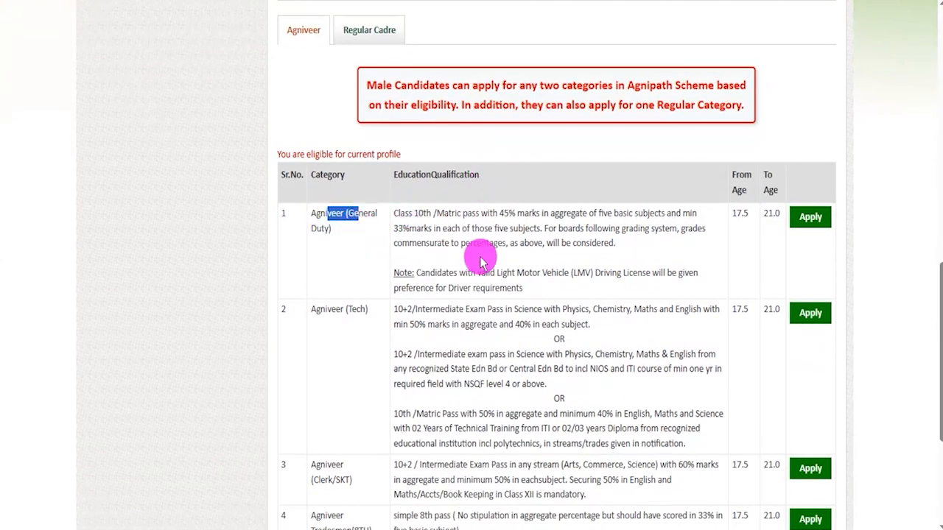
scroll(482, 256, "down", 2)
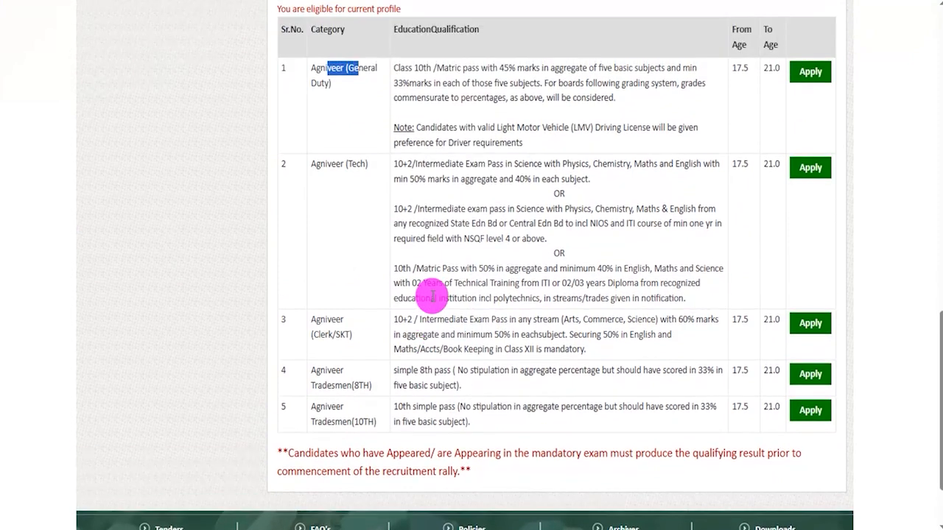
left_click_drag(344, 320, 347, 337)
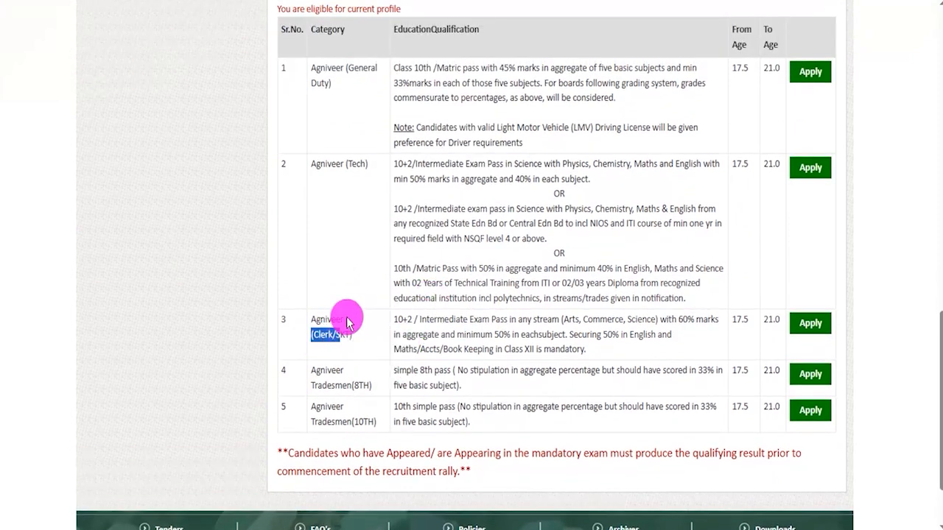
scroll(351, 302, "up", 2)
scroll(322, 231, "up", 1)
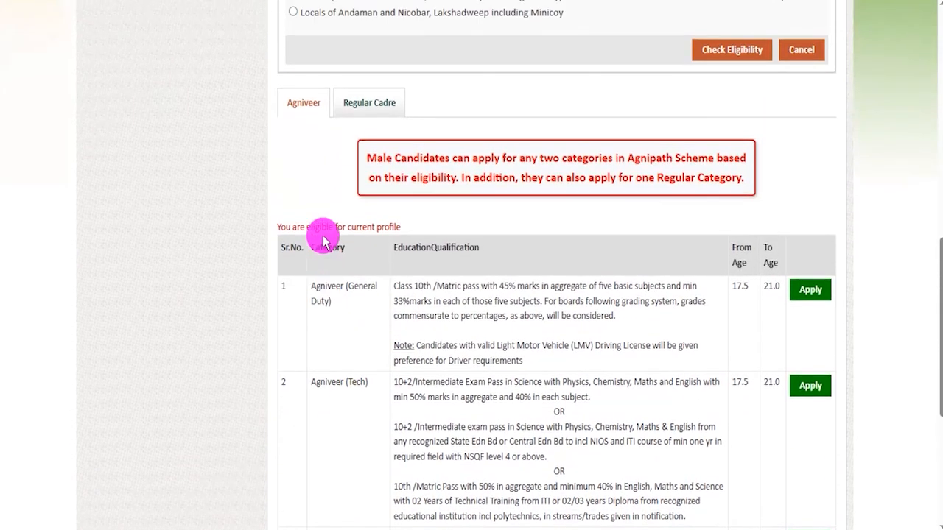
- Show the Regular Cadre eligibility results and highlight the SOL TECH (NA) education qualification
left_click(364, 103)
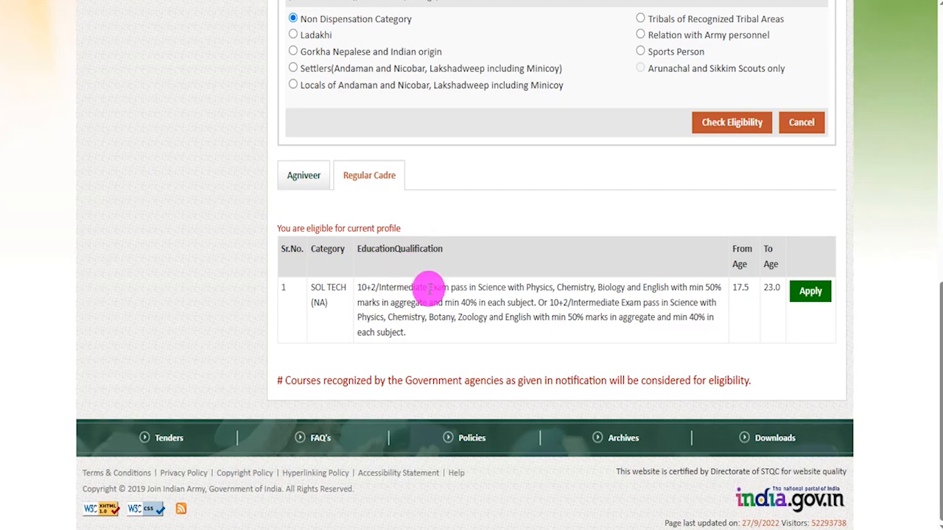
left_click_drag(379, 286, 446, 316)
left_click(418, 295)
- Return to the Agniveer results, highlight the General Duty qualification text, and apply for that category
left_click(305, 180)
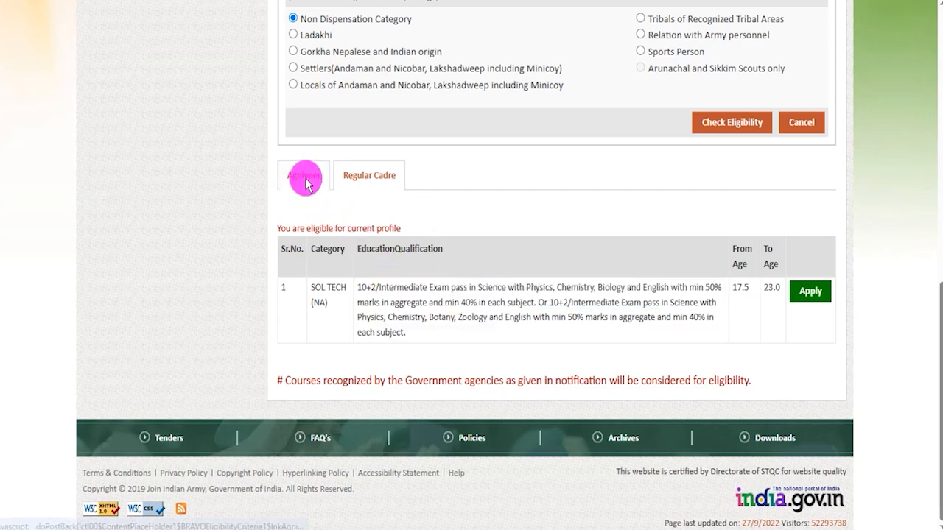
scroll(562, 343, "down", 2)
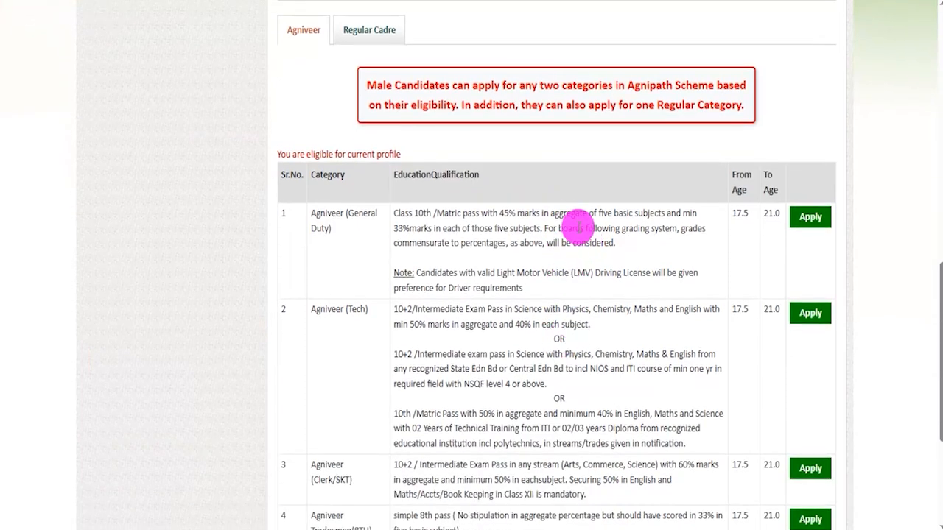
left_click_drag(566, 213, 671, 227)
left_click(811, 221)
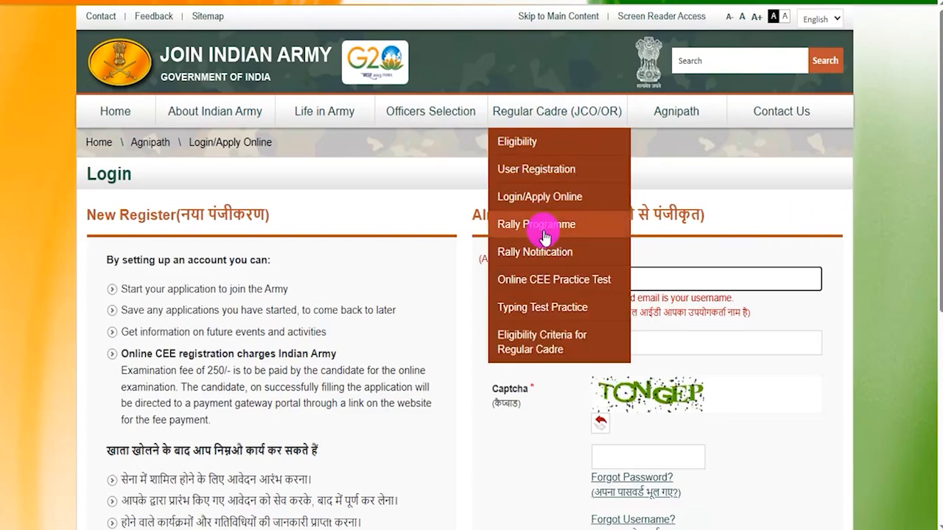
- Look over the Already Registered login form, going through its Username, Password and Captcha fields
left_click(413, 2)
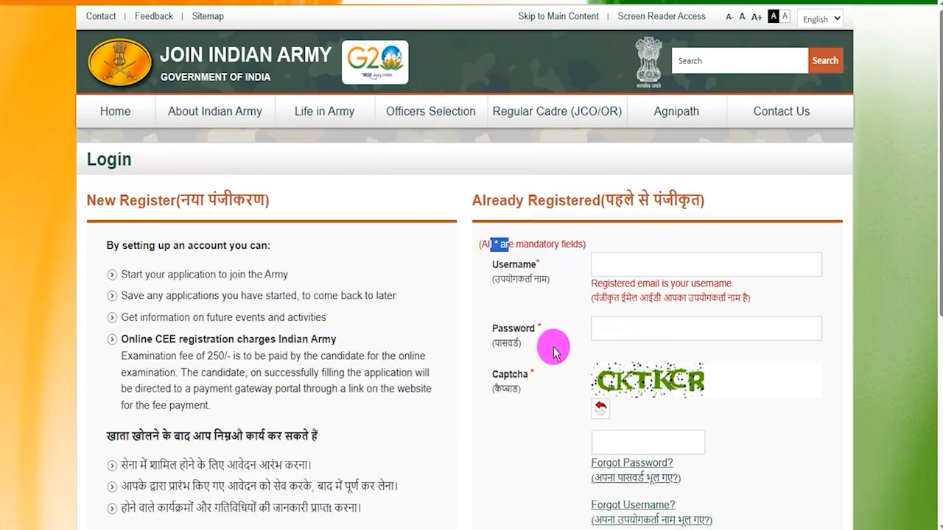
scroll(553, 369, "down", 2)
left_click(608, 121)
left_click(608, 183)
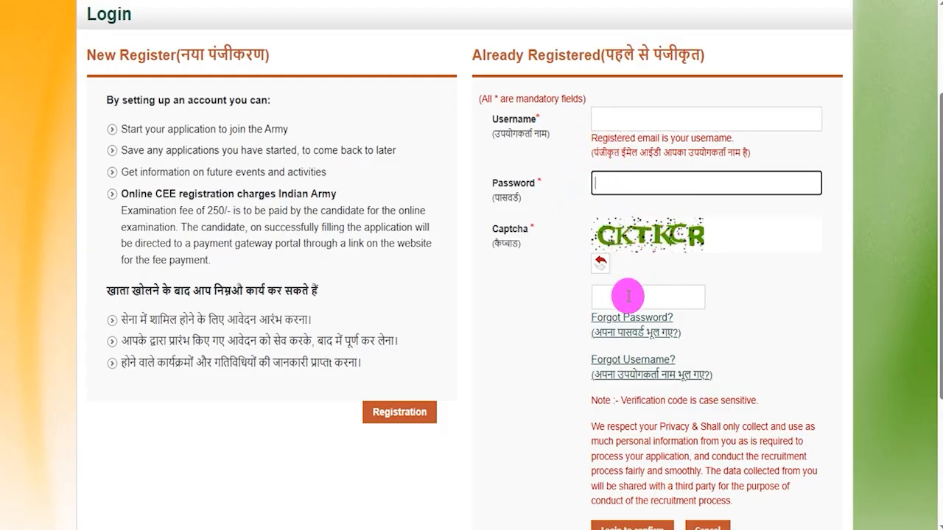
scroll(638, 324, "down", 2)
scroll(542, 288, "up", 1)
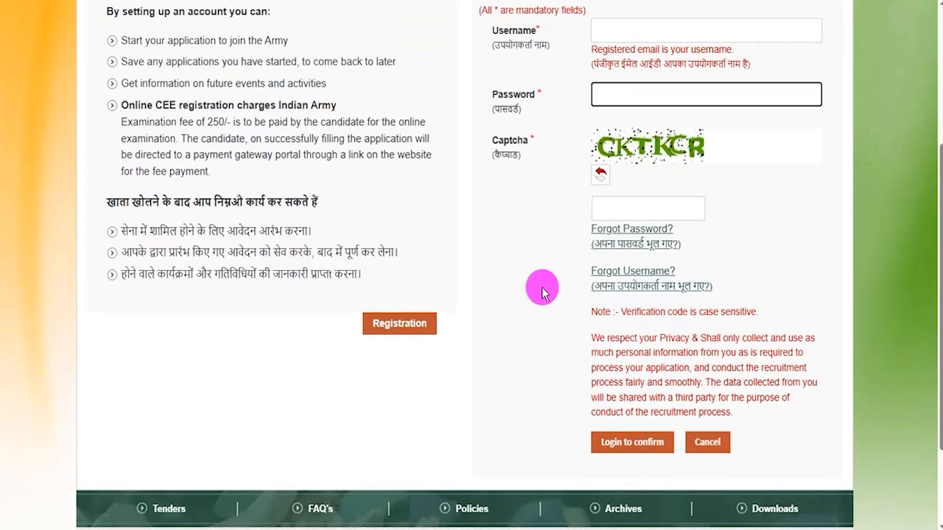
- Start a new-user registration and highlight the certificate and scanned signature entries in the required items list
left_click(413, 340)
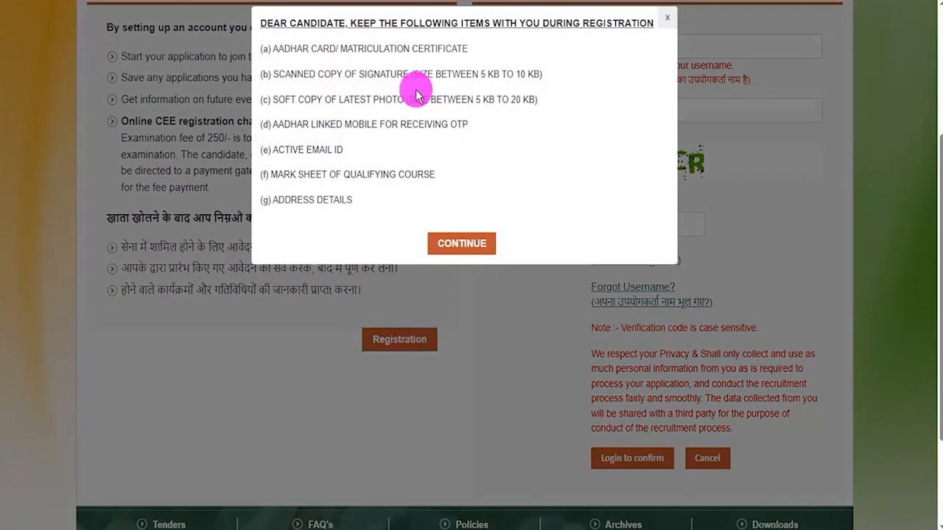
double_click(364, 46)
left_click_drag(337, 74, 404, 74)
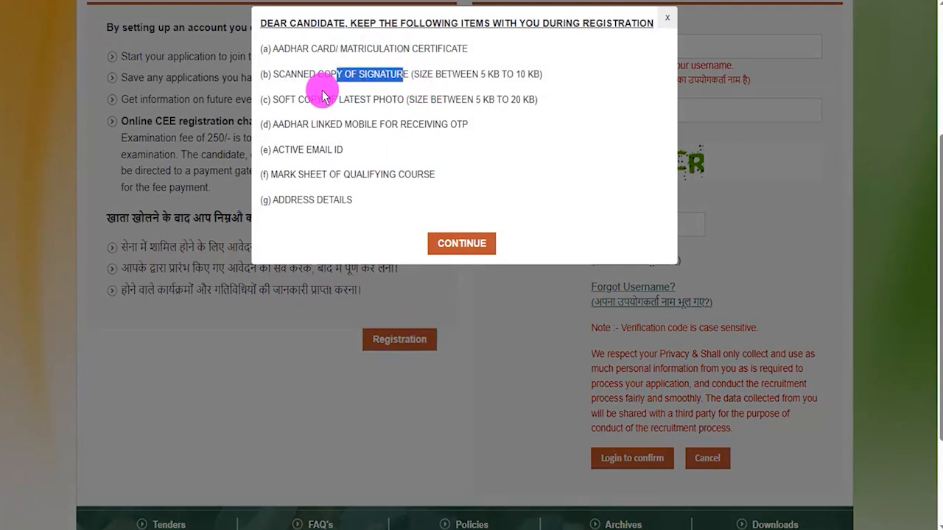
- Highlight each required registration item from the Aadhar card to the address details, and continue to the registration instructions
left_click_drag(284, 48, 424, 49)
left_click_drag(291, 75, 379, 75)
left_click_drag(287, 98, 391, 100)
left_click_drag(286, 124, 372, 124)
left_click_drag(278, 150, 329, 149)
left_click_drag(284, 175, 399, 175)
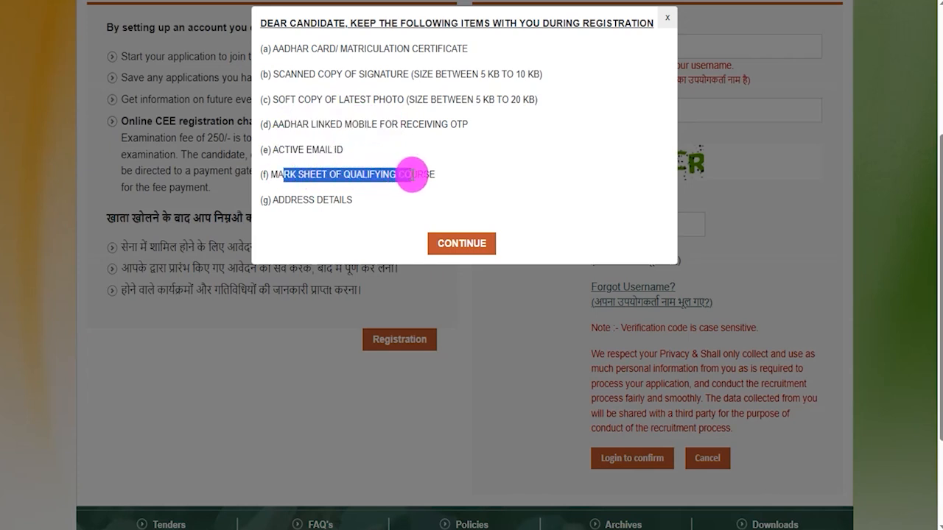
left_click_drag(285, 200, 341, 200)
left_click(459, 243)
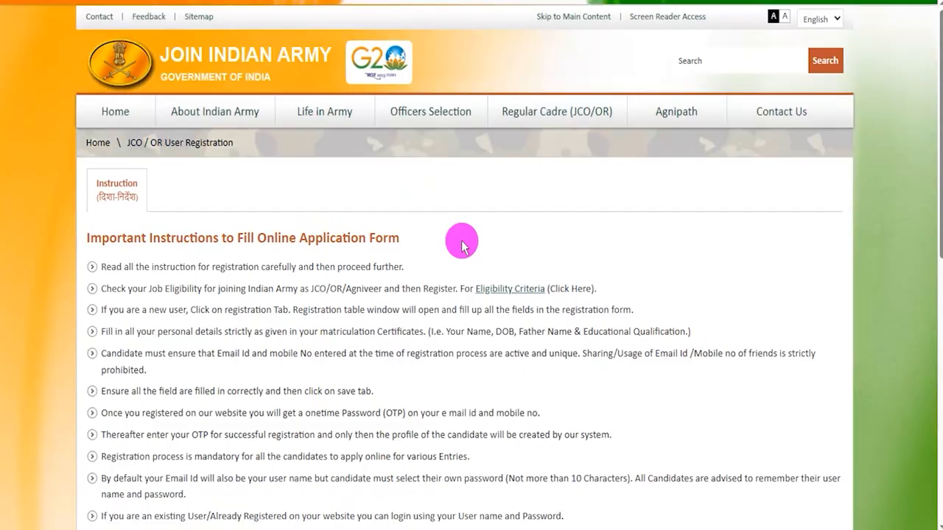
- Highlight part of the first registration instruction, read through the English and Hindi instructions, and continue to the registration form
left_click_drag(197, 267, 302, 268)
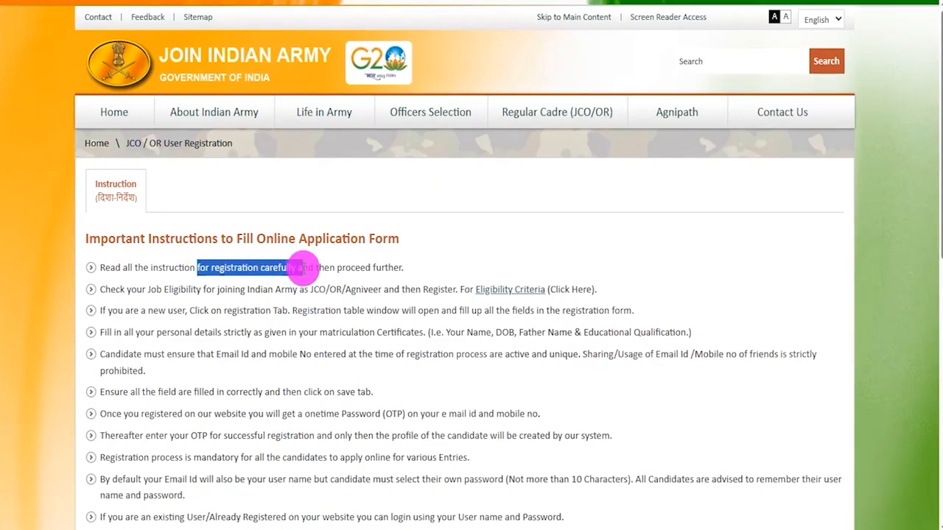
scroll(309, 280, "down", 7)
scroll(349, 285, "down", 1)
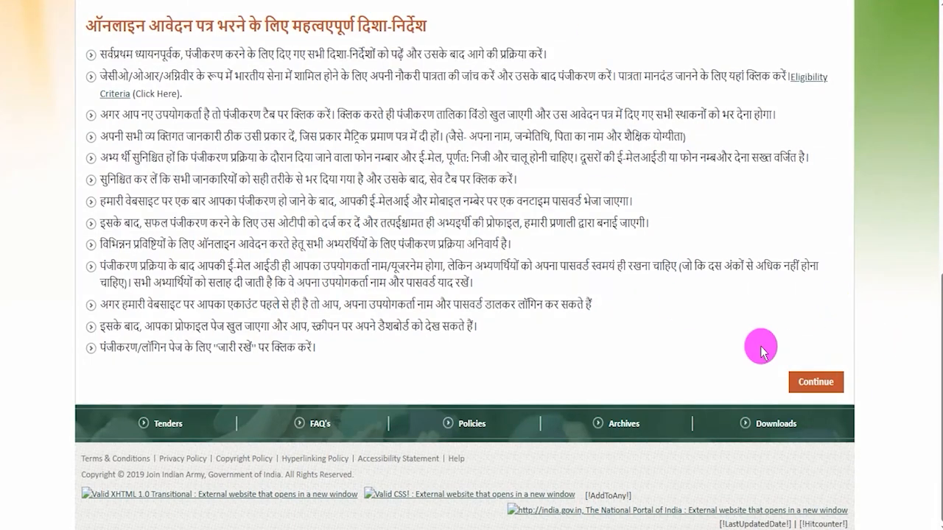
left_click(821, 383)
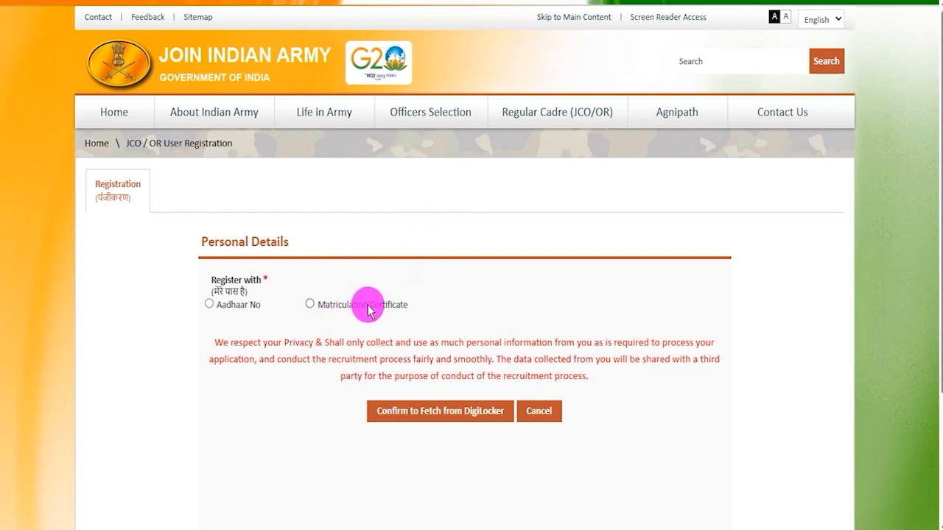
- Choose the Matriculation Certificate as the registration method, proceed to fetch from DigiLocker, and select Punjab Board
left_click(310, 304)
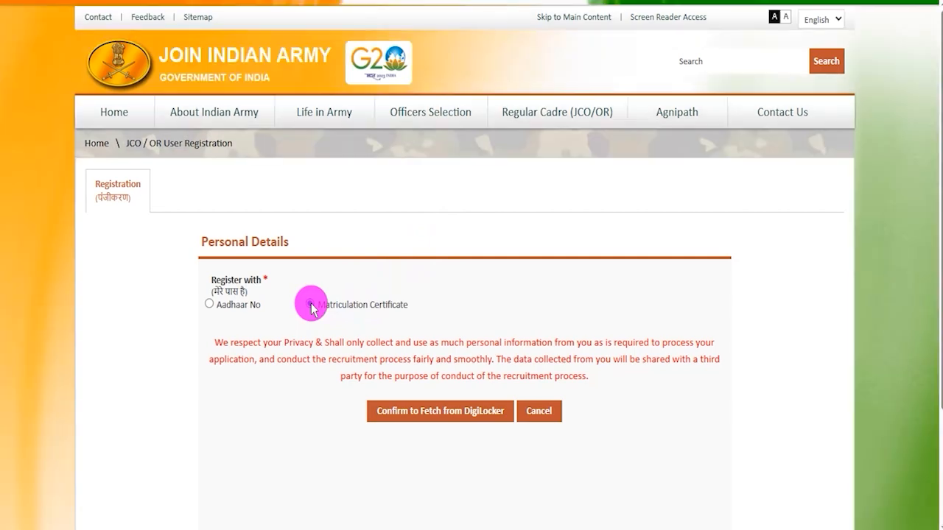
left_click(422, 413)
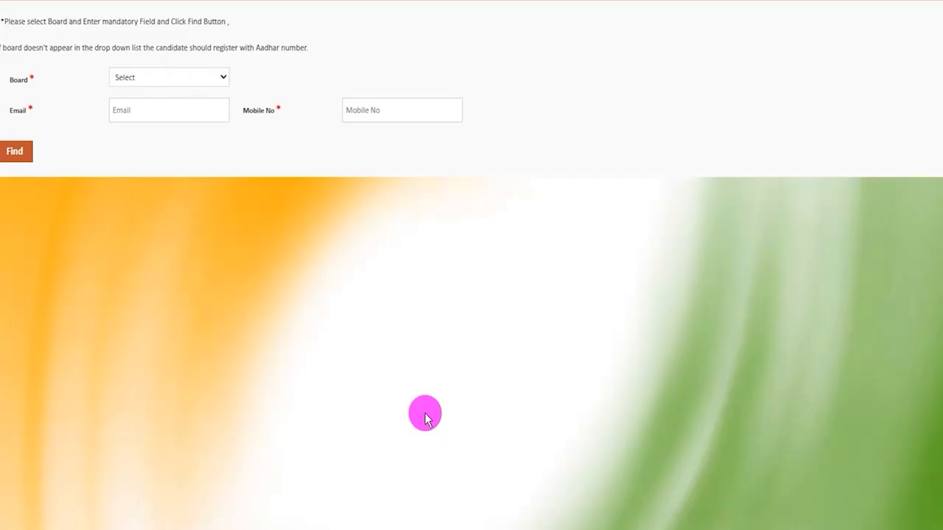
left_click(182, 79)
left_click(183, 79)
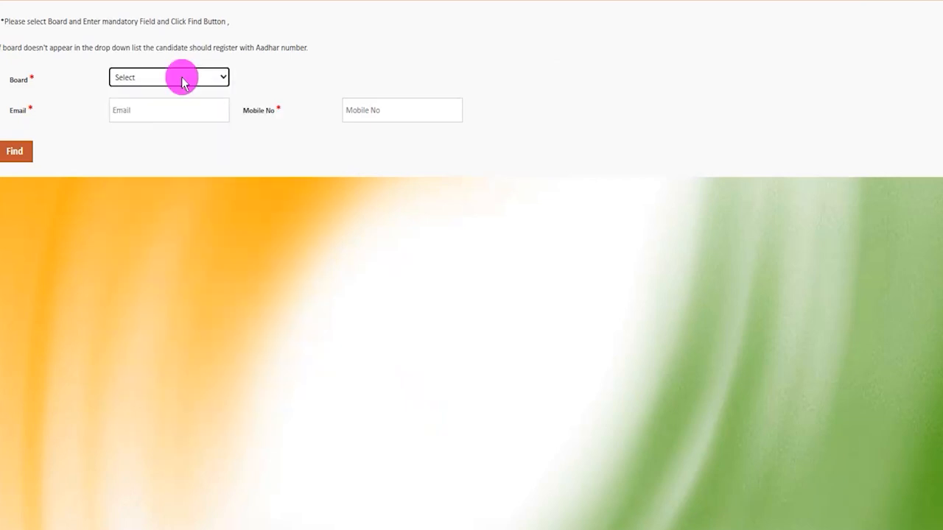
left_click(160, 113)
- Look over the Punjab Board form's Full Name, Roll No, Year, Email and Mobile No fields
left_click(151, 111)
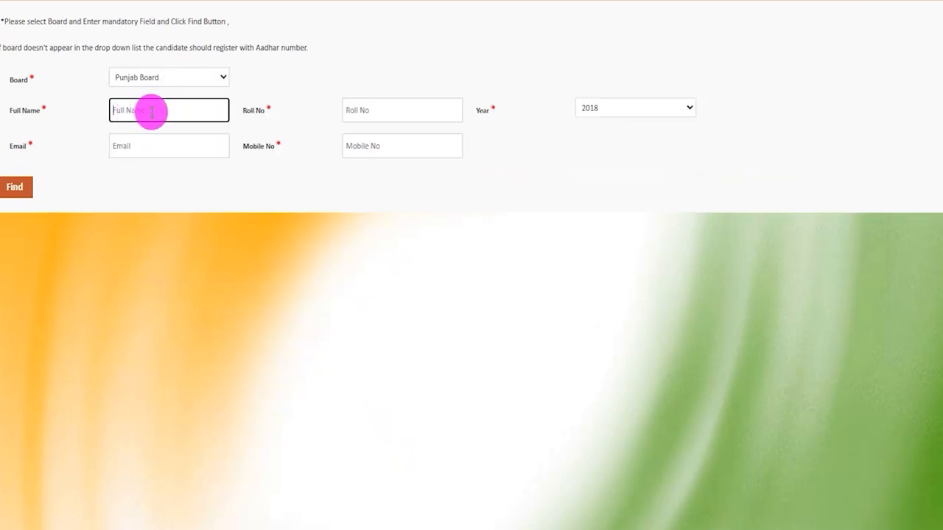
left_click(368, 112)
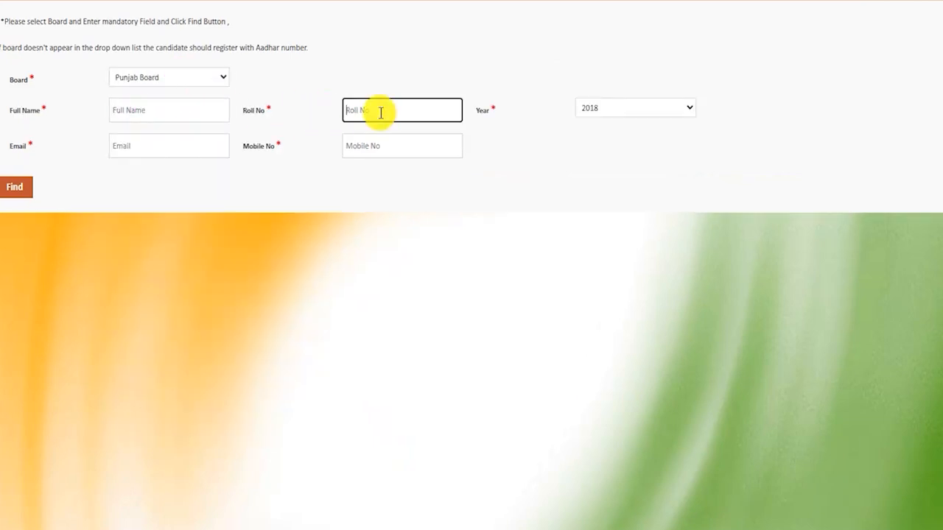
left_click(615, 107)
left_click(617, 109)
left_click(147, 146)
left_click(375, 145)
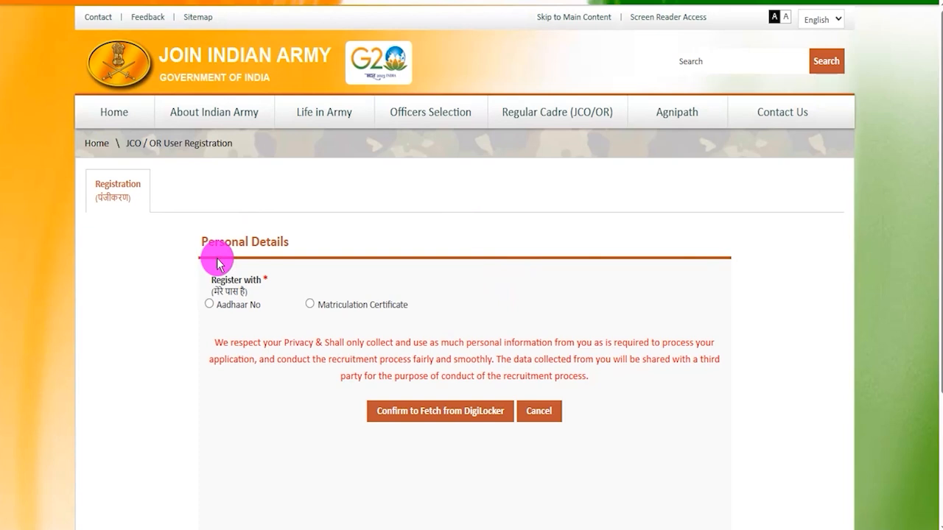
- Register with Aadhaar No instead, accept the matching-details notice, and confirm fetching from DigiLocker
left_click(209, 304)
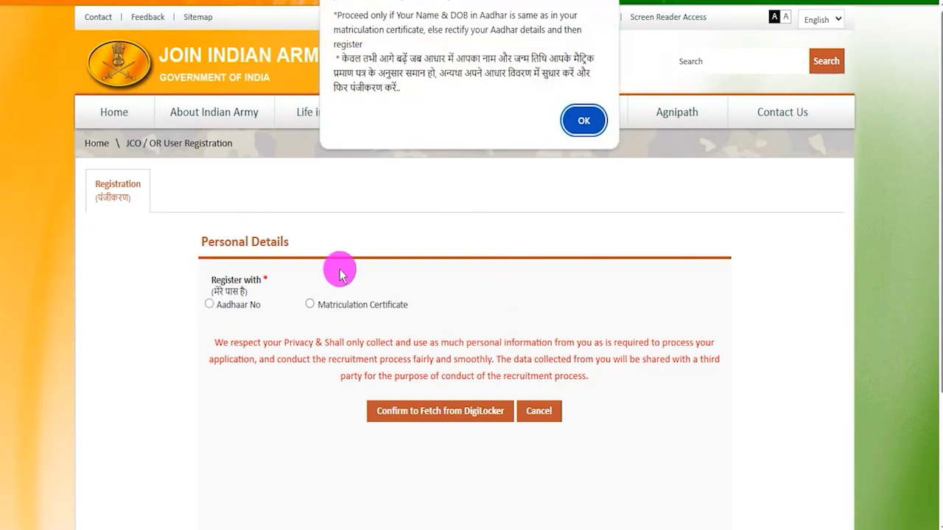
left_click(584, 120)
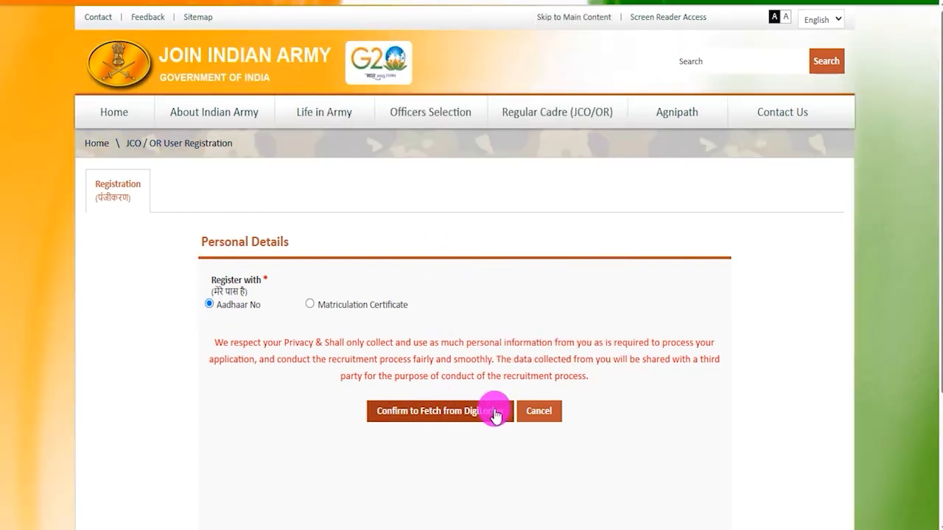
left_click(451, 411)
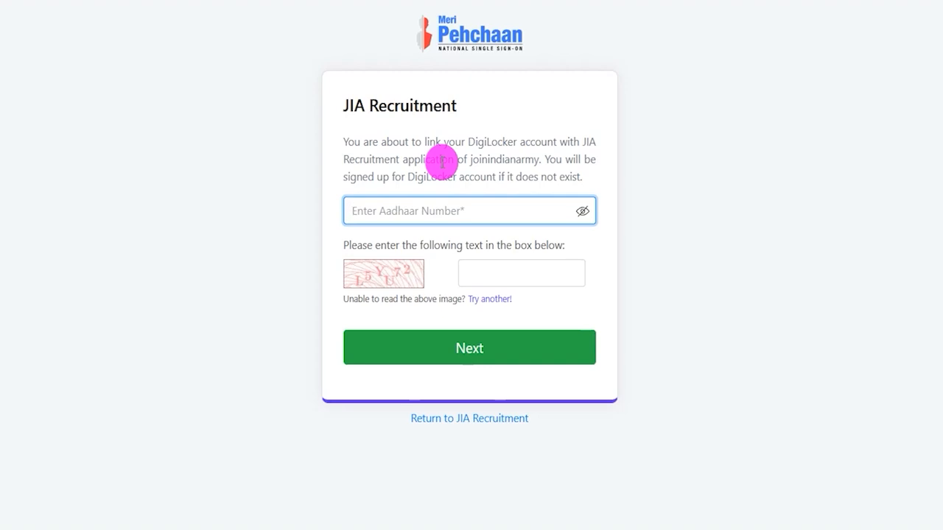
- Fill in the Aadhaar number and captcha text for JIA Recruitment, and proceed to the OTP verification
left_click(441, 211)
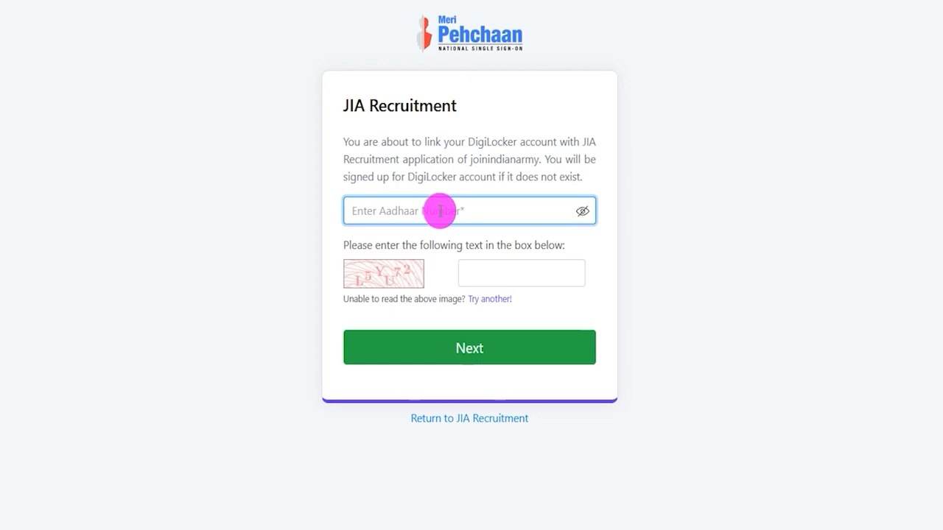
left_click(374, 270)
left_click(500, 269)
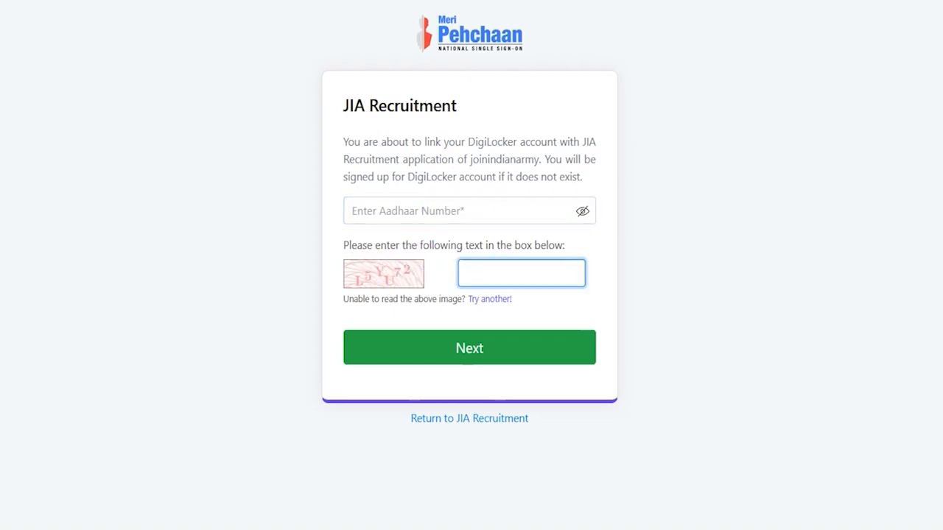
mouse_move(326, 324)
left_mouse_down()
mouse_move(509, 334)
mouse_move(607, 373)
left_mouse_up()
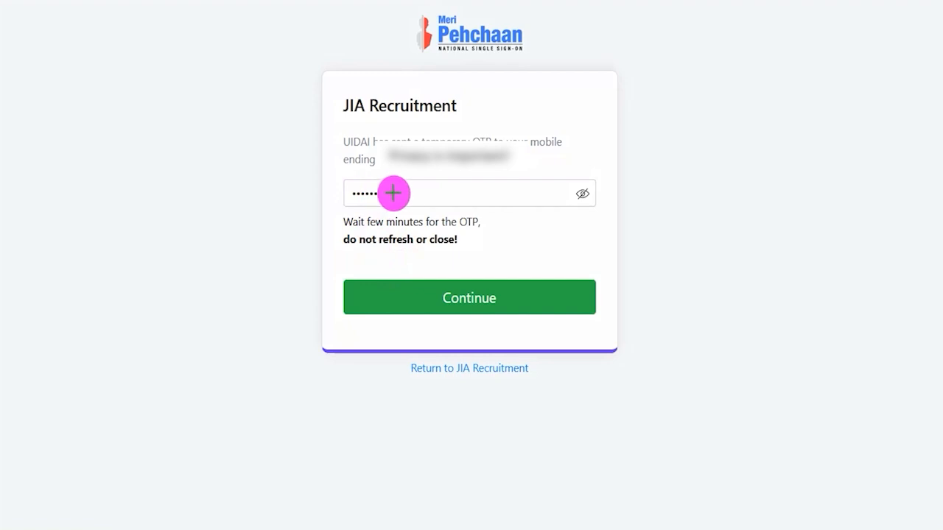
- Submit the OTP sent to the mobile and set the DigiLocker consent purpose to Verification
mouse_move(337, 264)
left_mouse_down()
mouse_move(406, 263)
mouse_move(606, 323)
left_mouse_up()
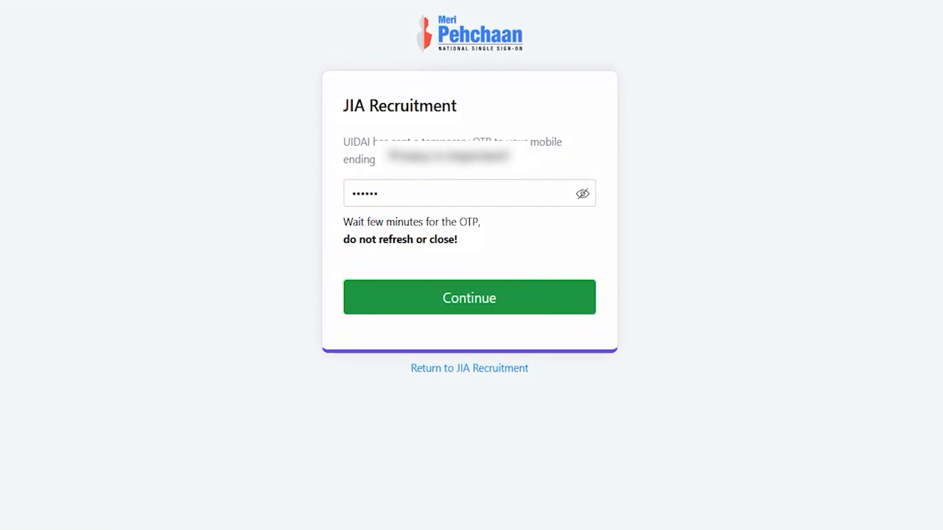
left_click(464, 297)
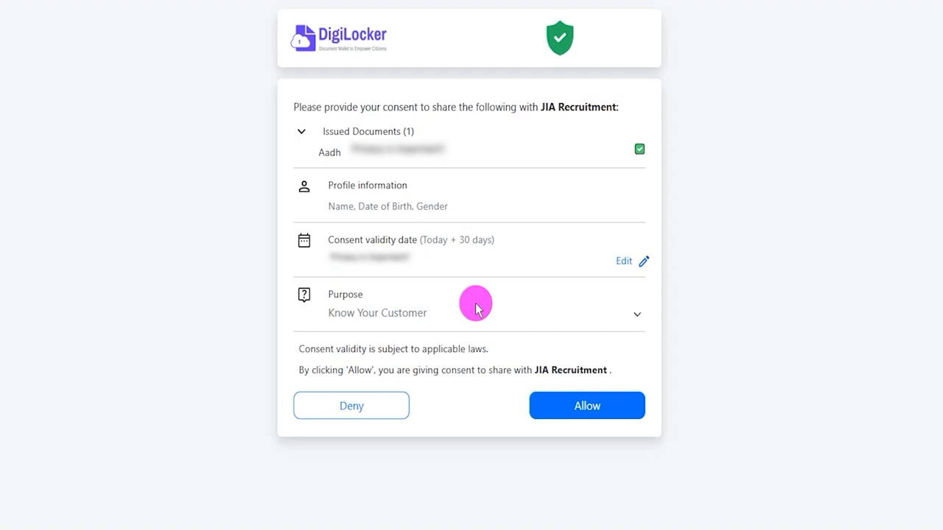
left_click(473, 312)
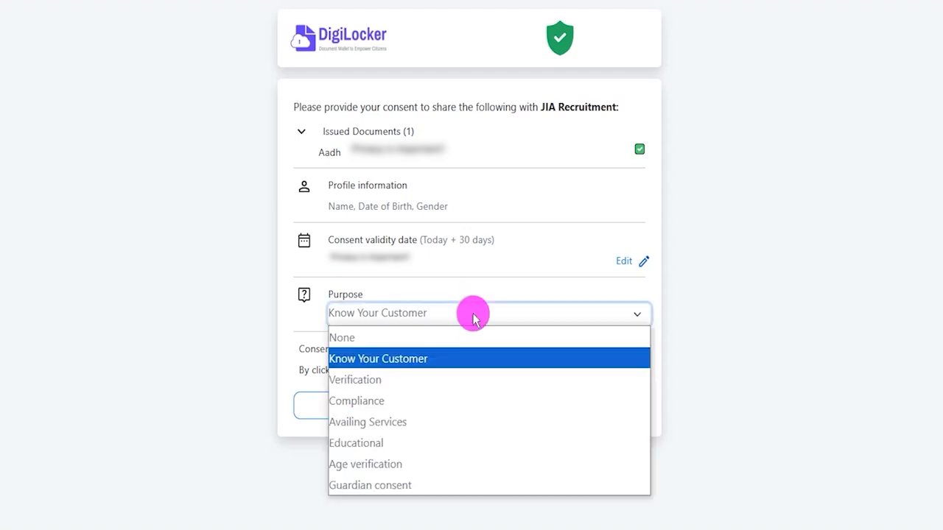
left_click(383, 380)
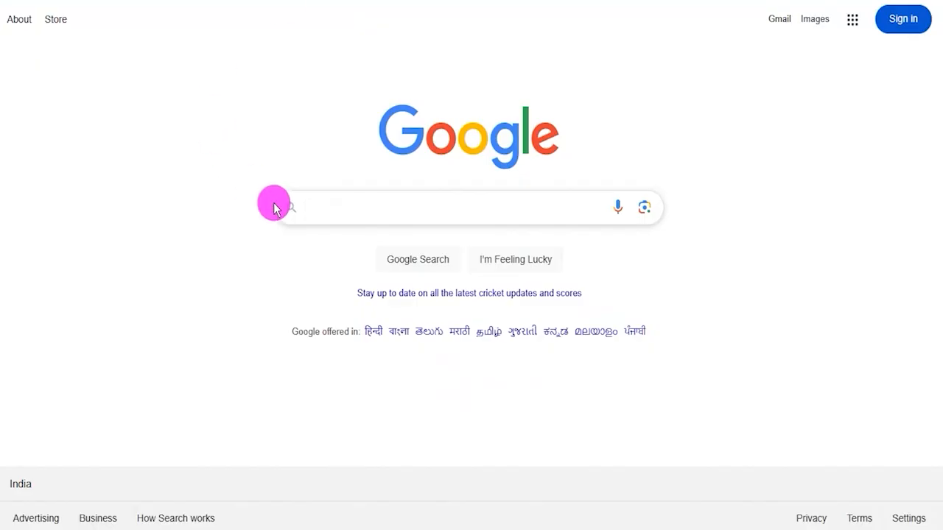
- Search Google for digilocker, open the official DigiLocker website, and start a new account sign-up
type("d")
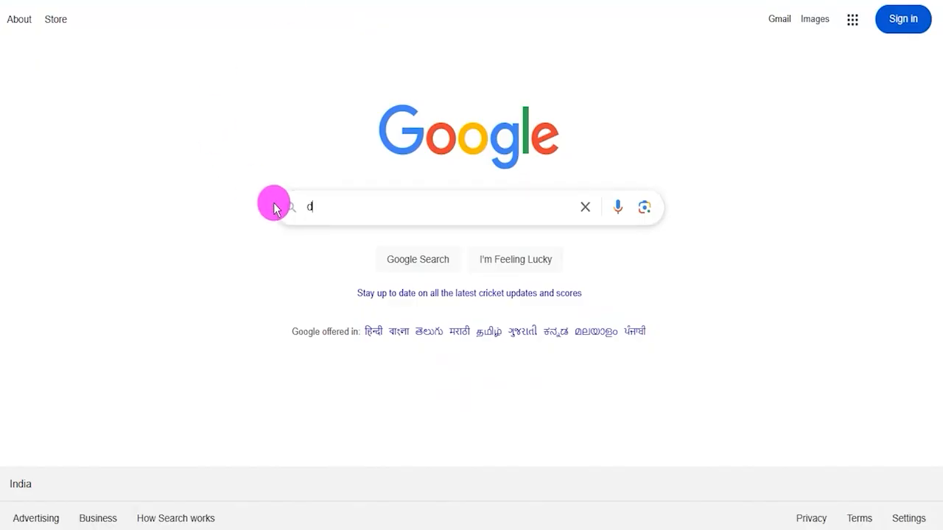
type("igi")
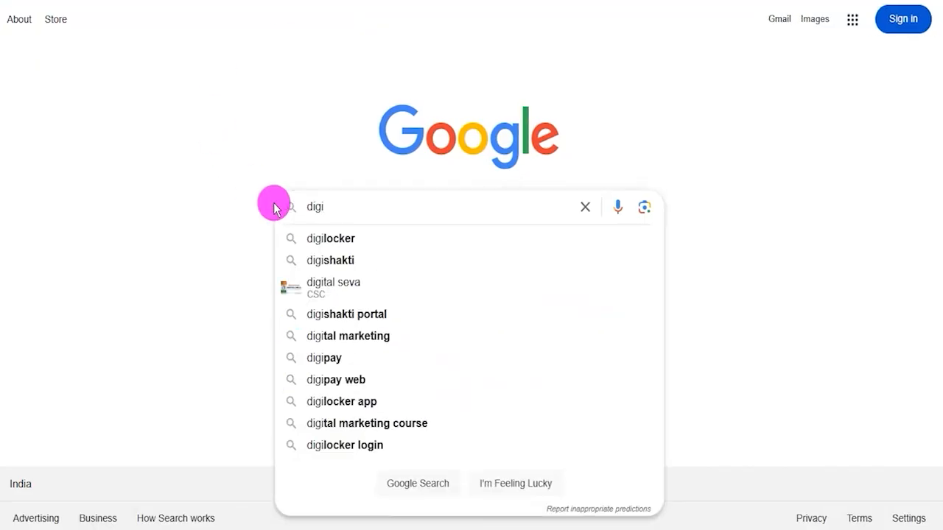
left_click(320, 238)
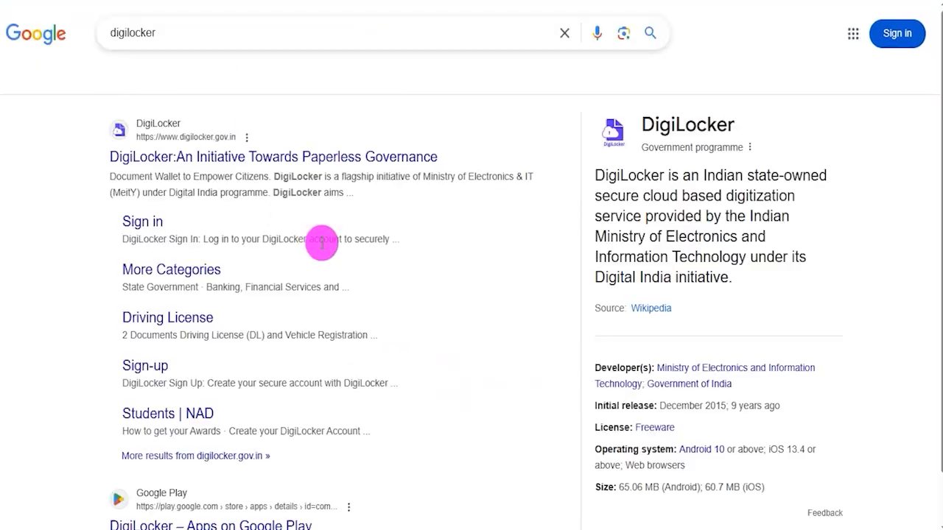
left_click(216, 164)
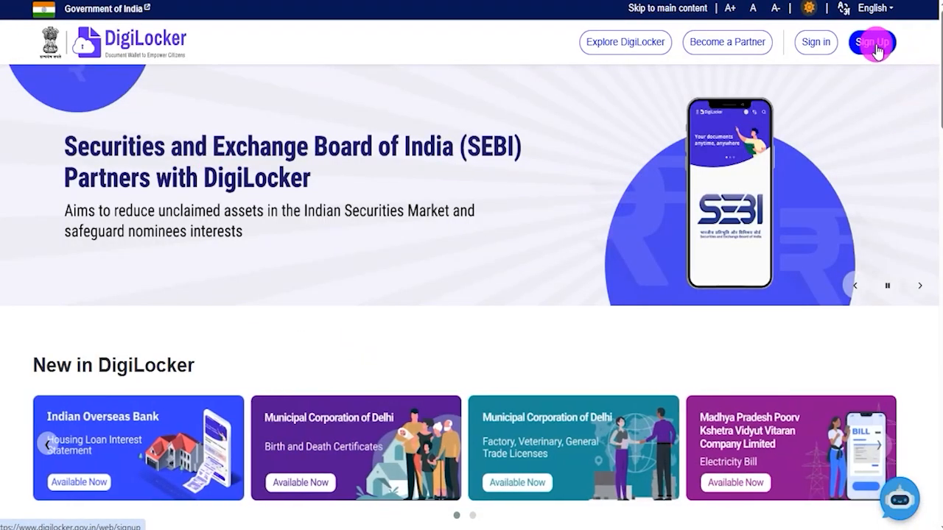
left_click(875, 46)
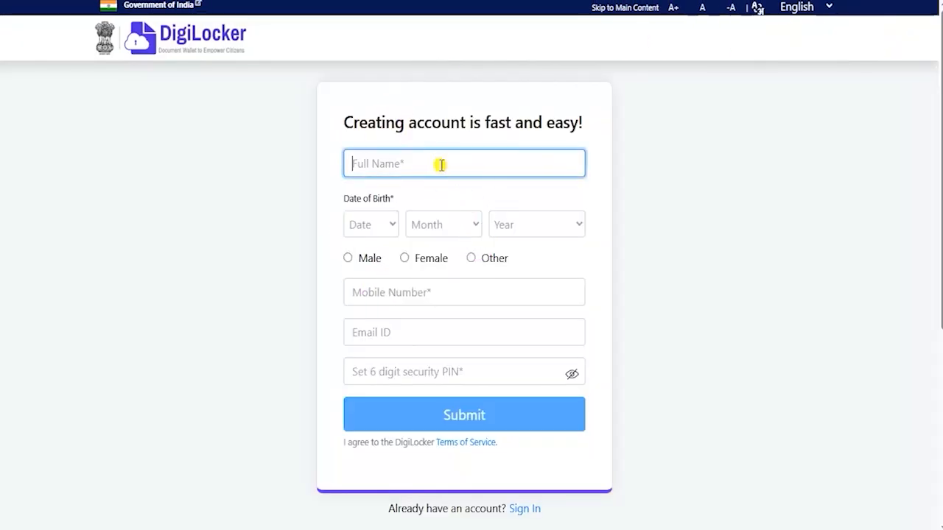
- Go through the sign-up form's date of birth, mobile number, email and security PIN fields, choosing Male as the gender
left_click(374, 226)
left_click(436, 230)
left_click(522, 226)
left_click(692, 234)
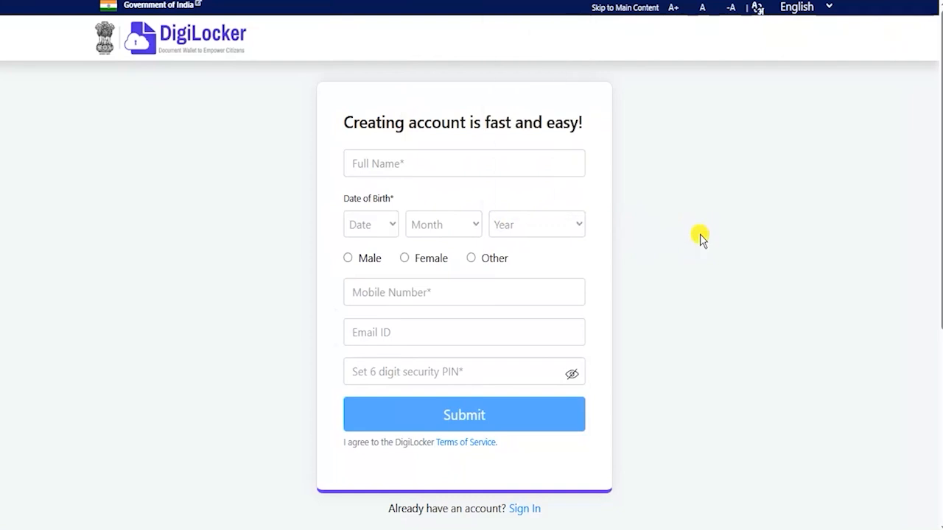
left_click(347, 258)
left_click(412, 309)
left_click(417, 351)
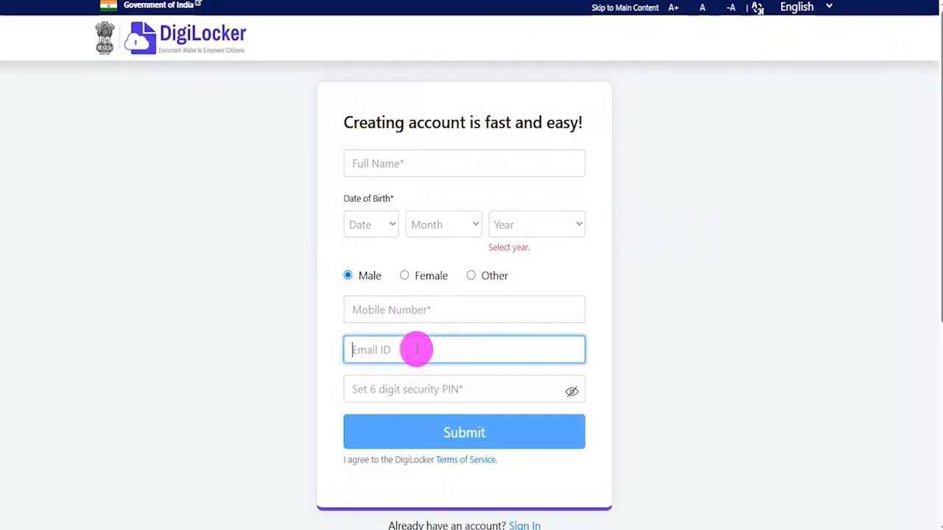
left_click(459, 388)
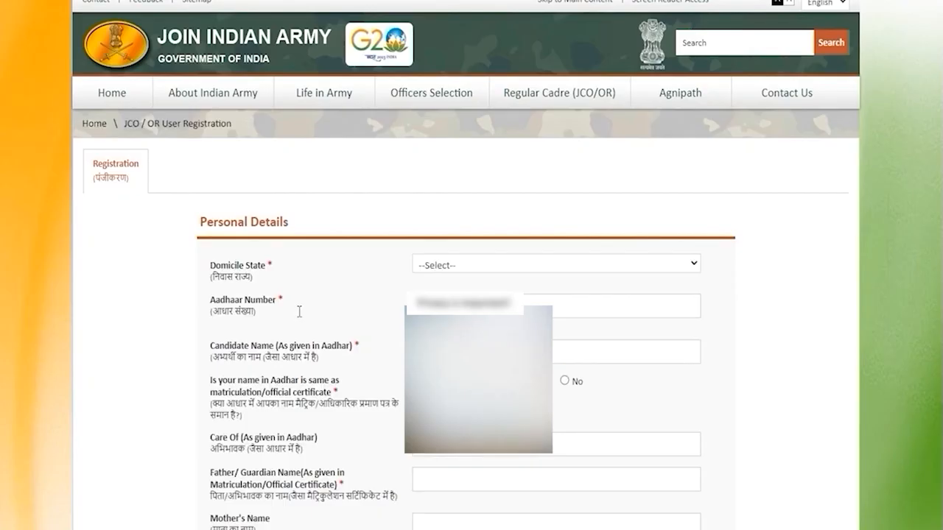
- Return to the Join Indian Army registration form and set the Domicile State to Uttar Pradesh
left_click(299, 313)
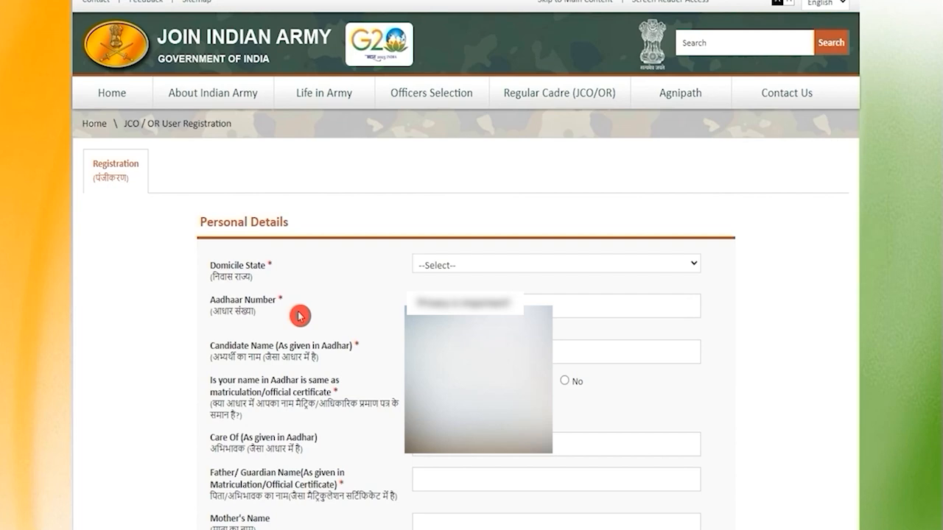
left_click(447, 266)
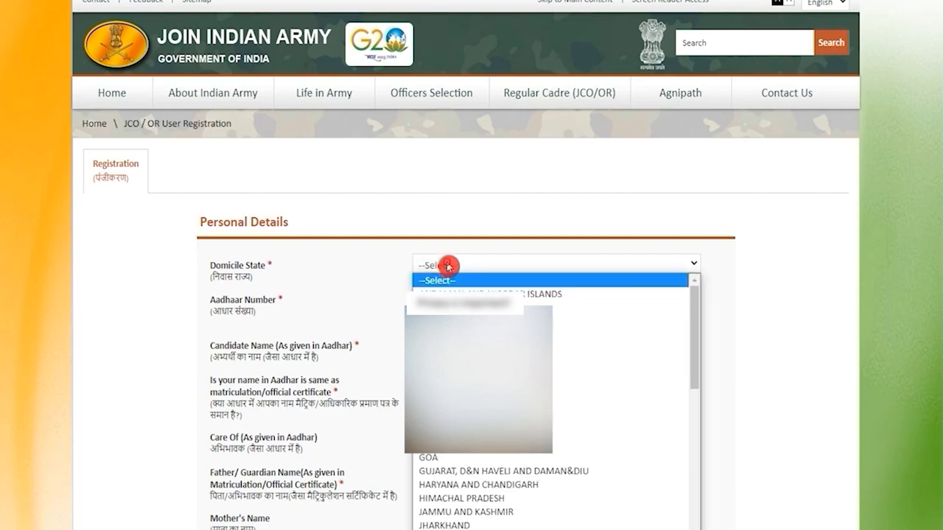
key("u")
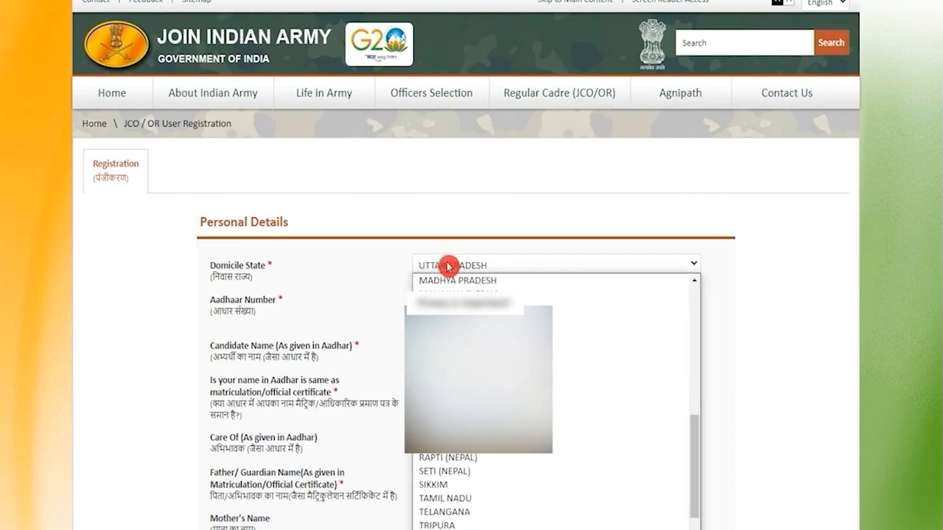
key("Return")
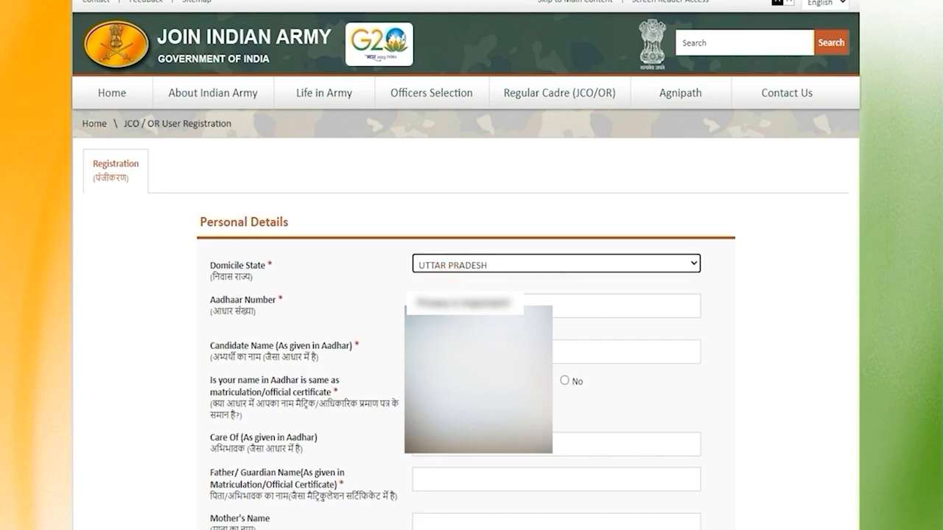
- Look over the Aadhaar number and candidate name fields, and highlight the Hindi text of the name-match question and the Care Of label
left_click(454, 304)
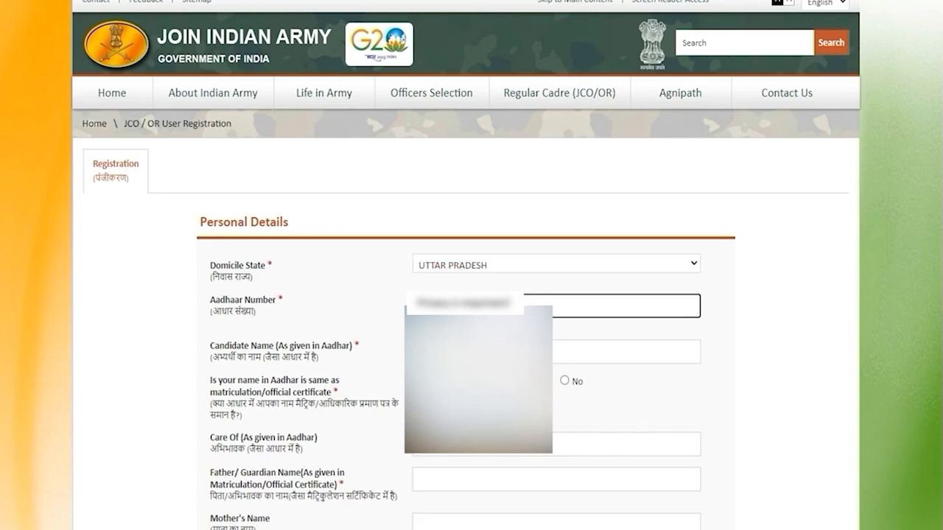
left_click(471, 352)
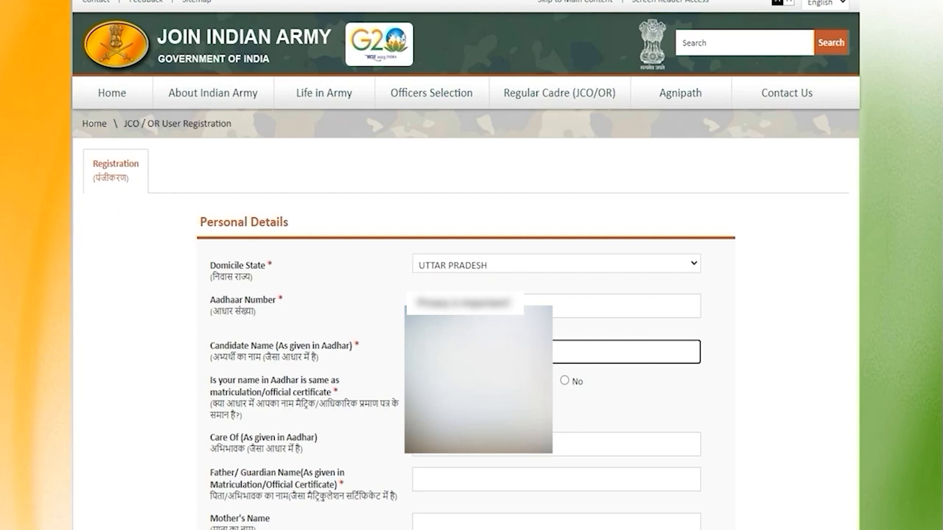
left_click_drag(221, 402, 295, 404)
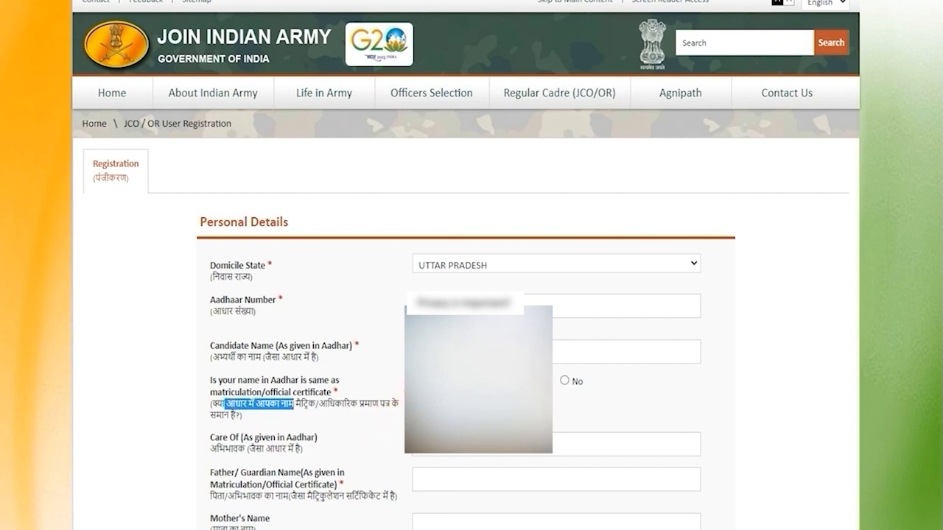
scroll(478, 383, "down", 1)
left_click_drag(224, 377, 274, 374)
left_click(280, 375)
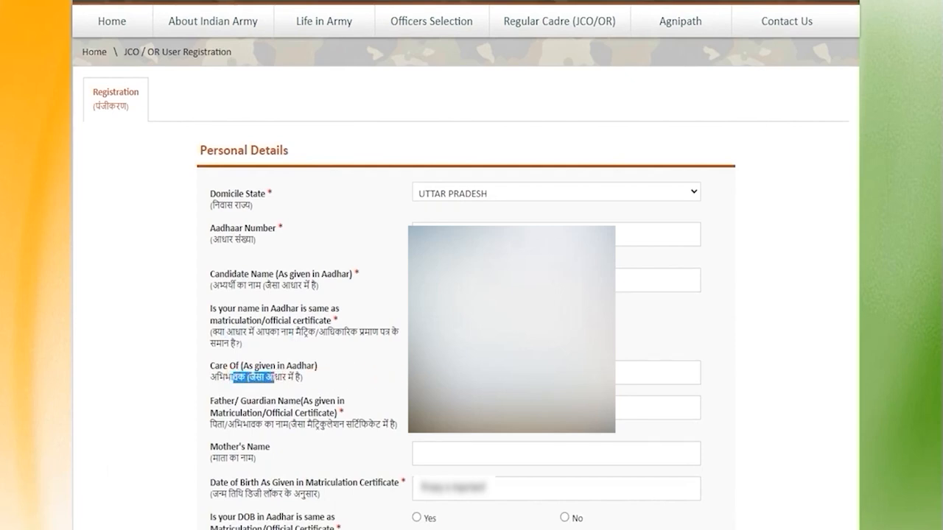
- Highlight the Father/Guardian Name label, go to its field, and enter the mother's name in the personal details
left_click_drag(241, 424, 312, 421)
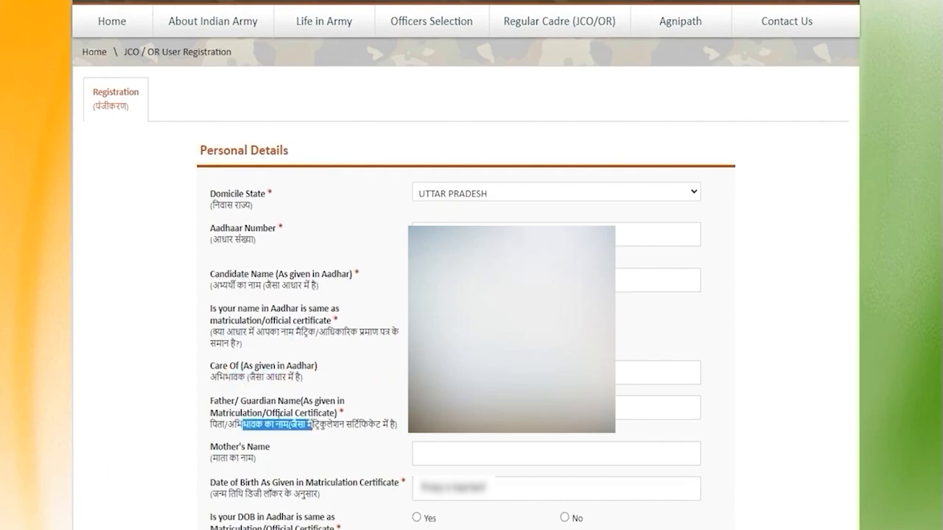
left_click_drag(234, 405, 293, 417)
left_click(471, 409)
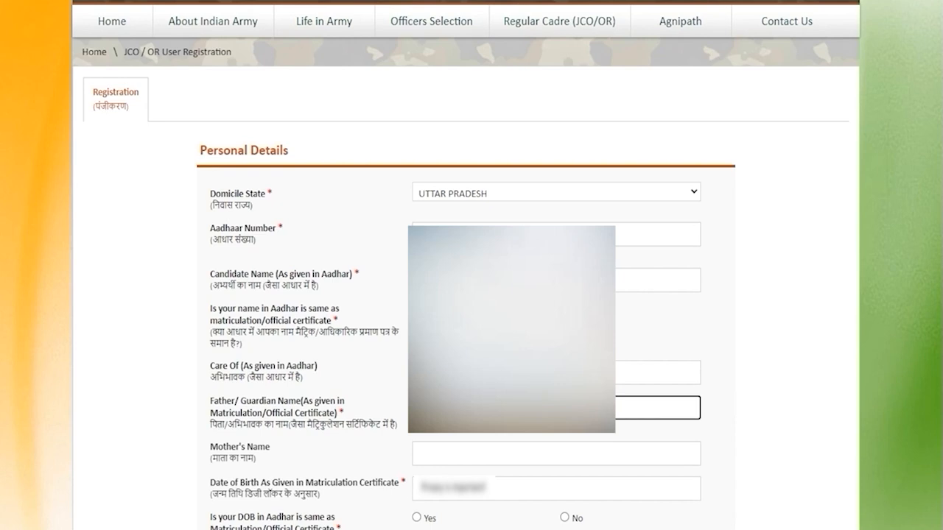
left_click(658, 459)
type("R")
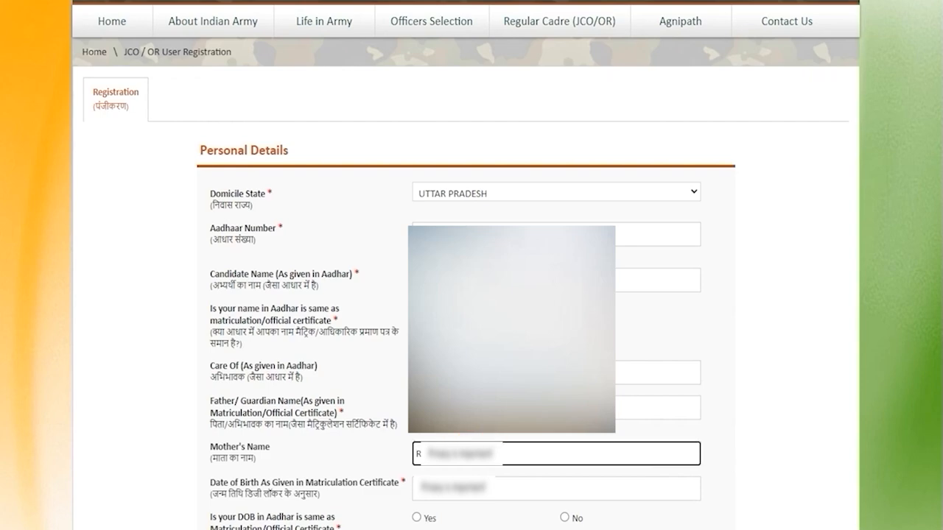
key("Tab")
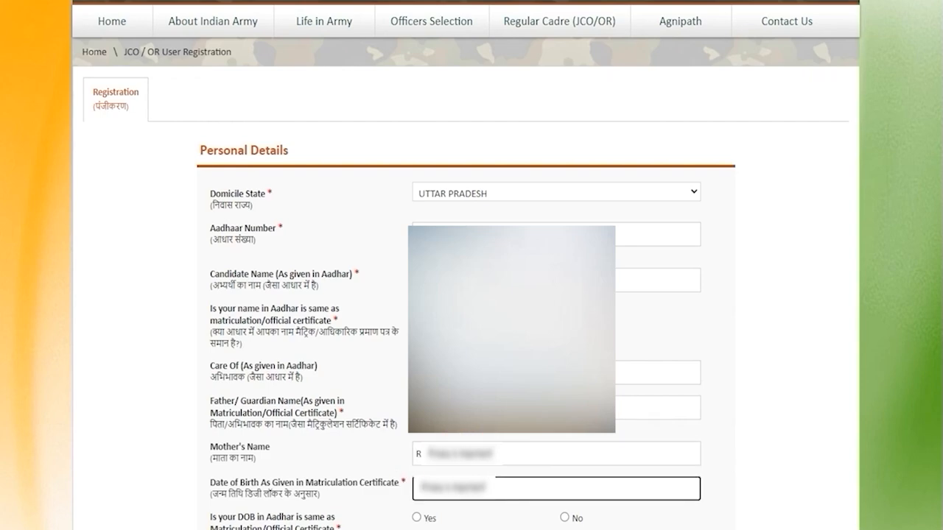
- Answer Yes to the question whether the Aadhaar date of birth matches the certificate, and fill in the email address and mobile number fields
scroll(413, 285, "down", 4)
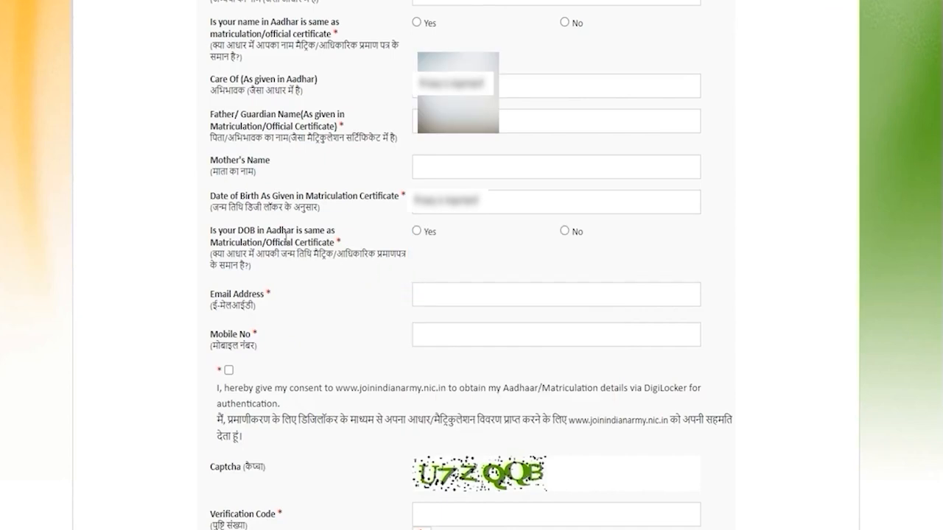
left_click_drag(294, 230, 274, 243)
left_click(419, 234)
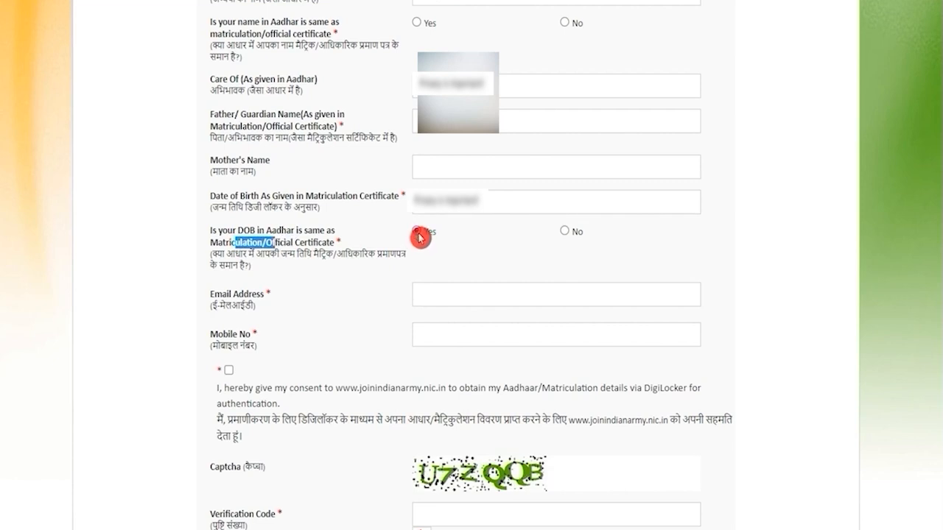
left_click(448, 295)
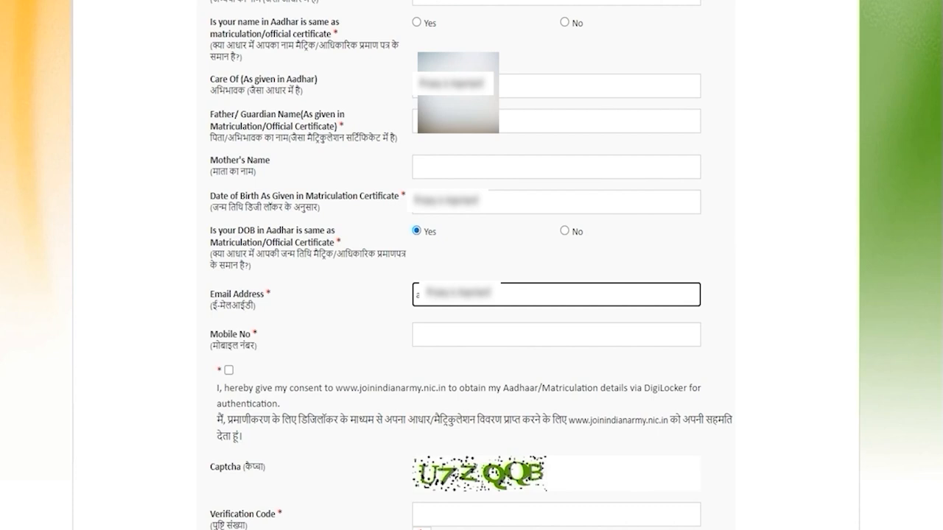
left_click(466, 335)
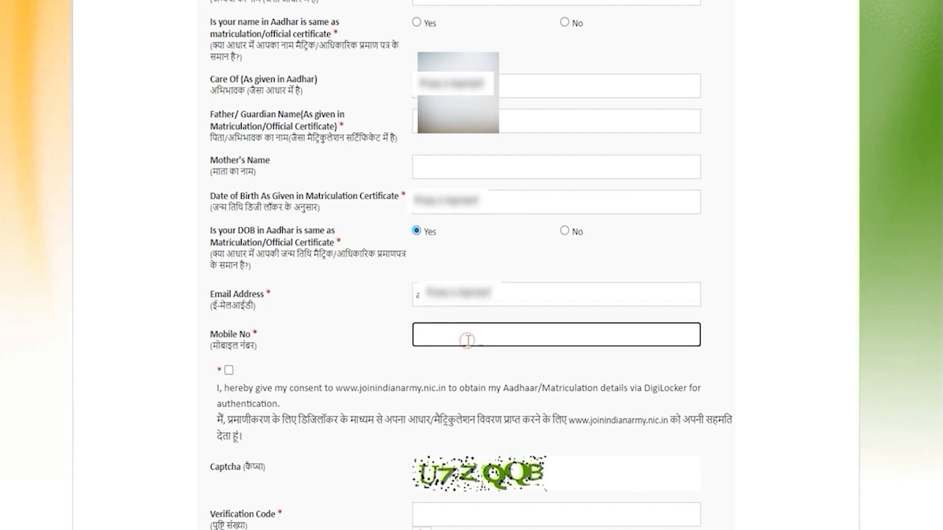
- Give consent for DigiLocker authentication, complete the captcha field, submit the personal details, and dismiss the OTP notice
scroll(467, 340, "down", 2)
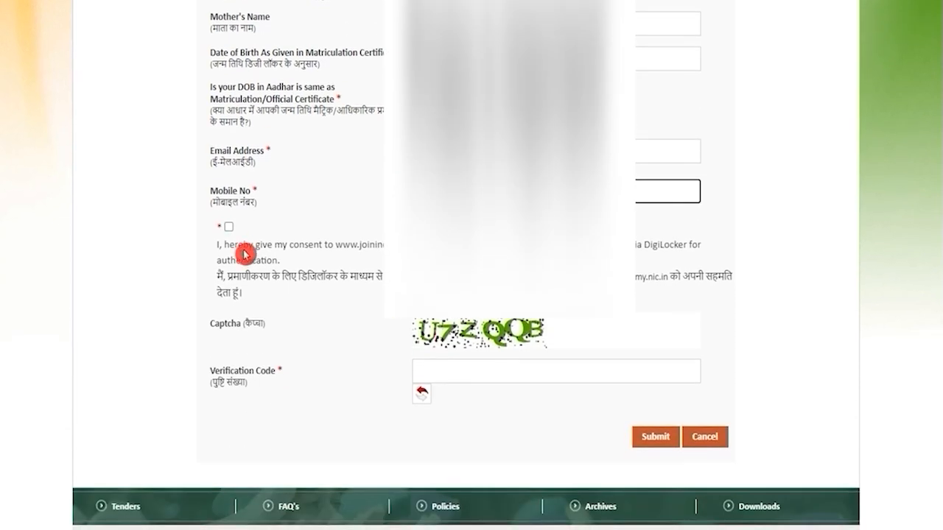
left_click(229, 227)
left_click(426, 369)
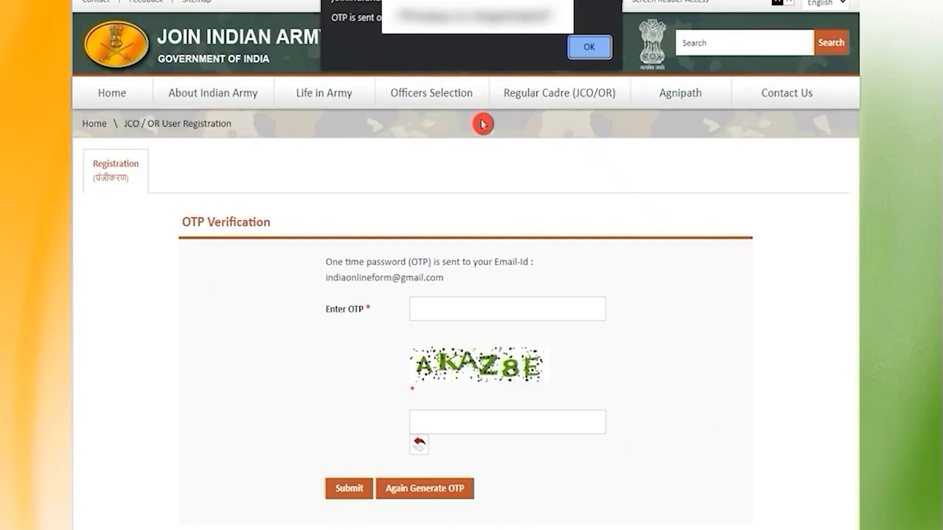
left_click(587, 54)
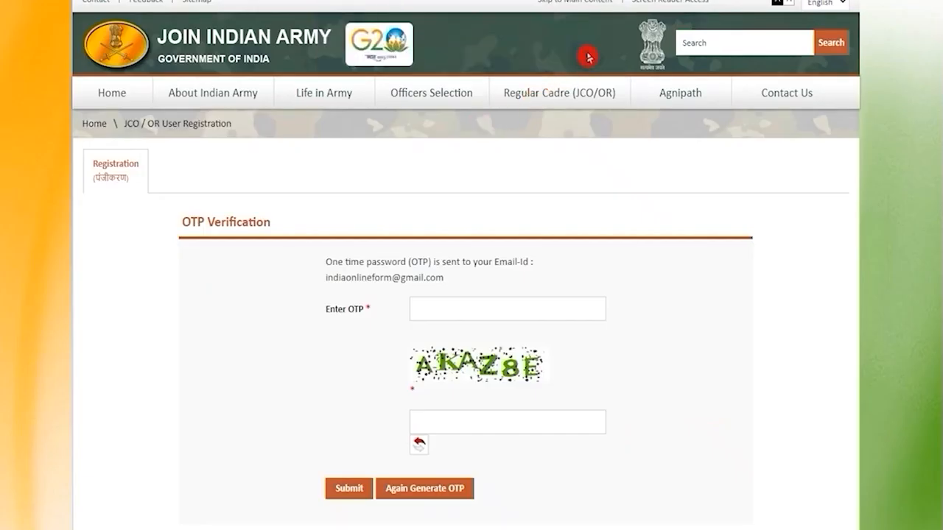
- Enter the one-time password sent by email and the captcha code to pass the OTP verification
left_click(471, 307)
type("a")
left_click(473, 427)
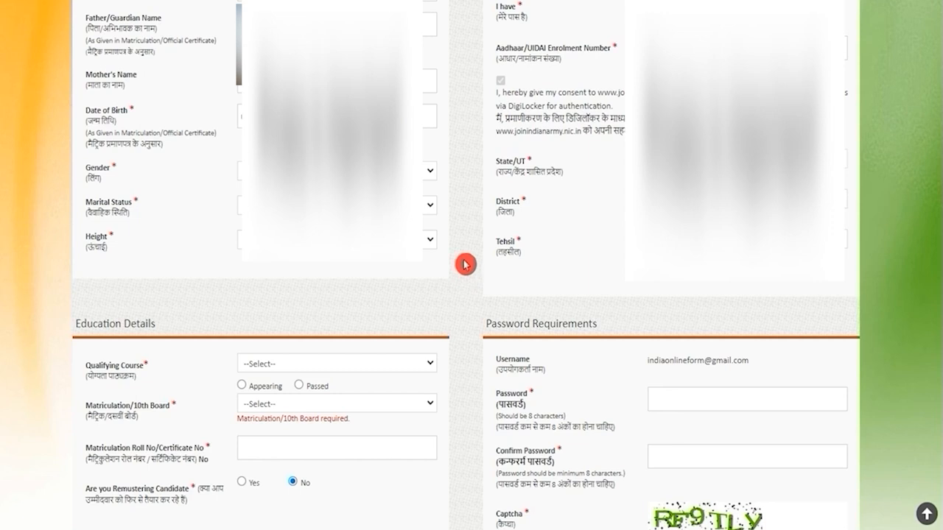
- Choose the candidate's gender, marital status and height in the personal details
left_click(336, 170)
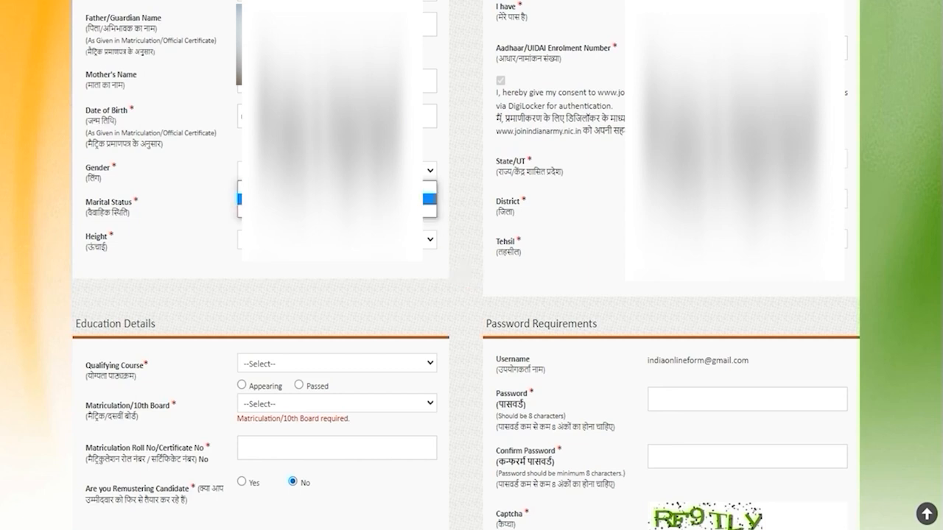
left_click(332, 199)
left_click(337, 204)
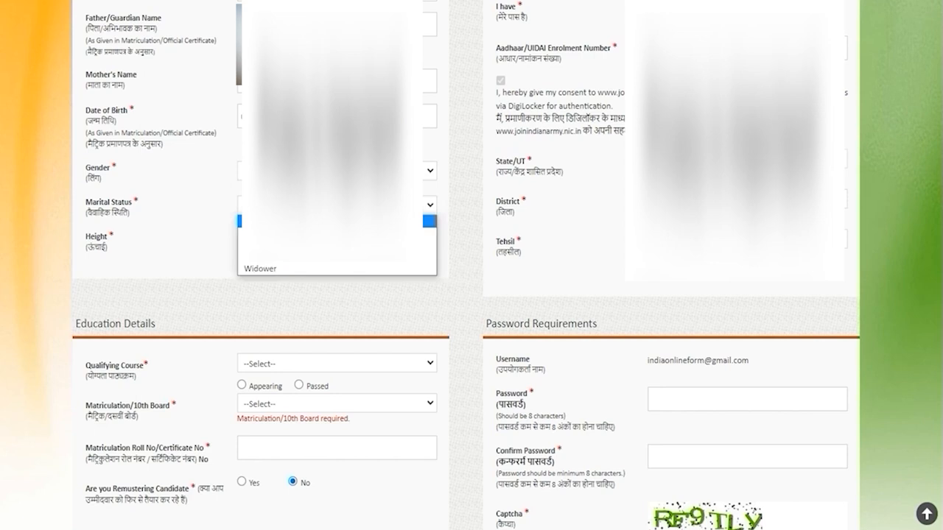
left_click(273, 260)
left_click(240, 239)
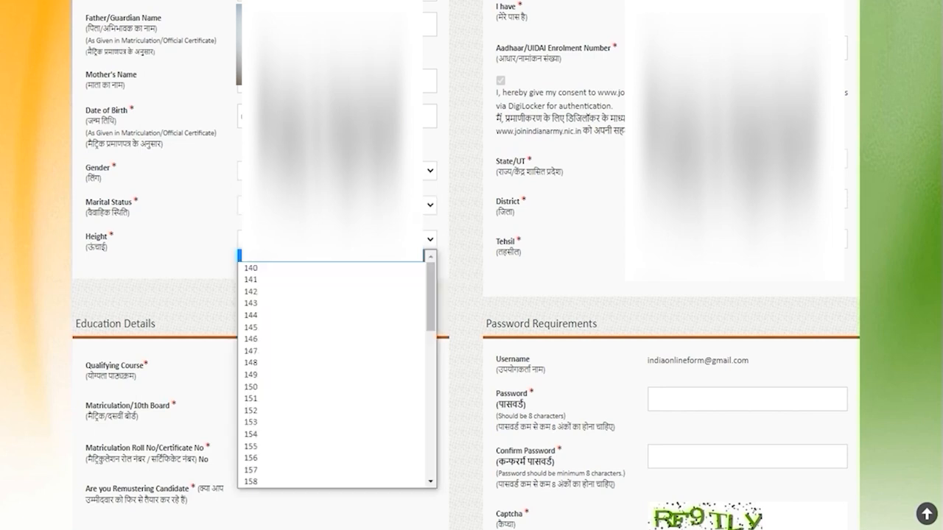
scroll(269, 426, "down", 12)
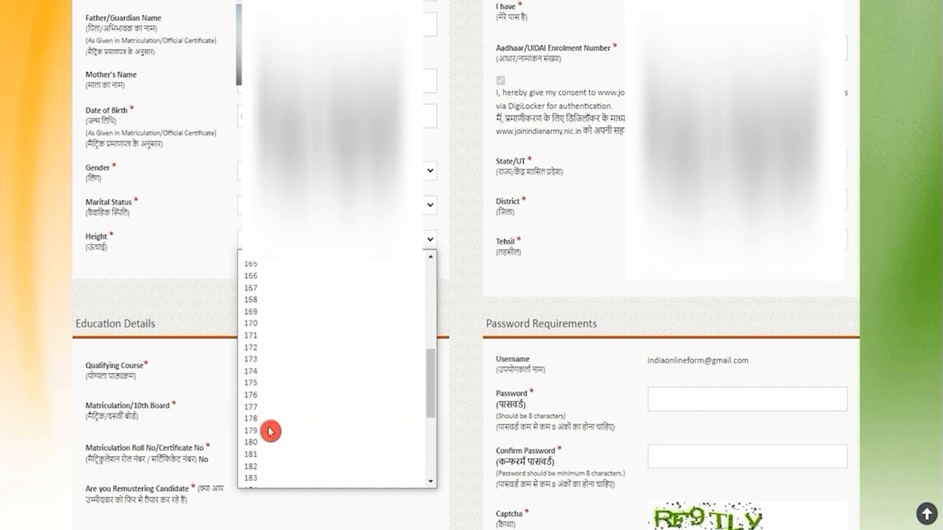
left_click(258, 409)
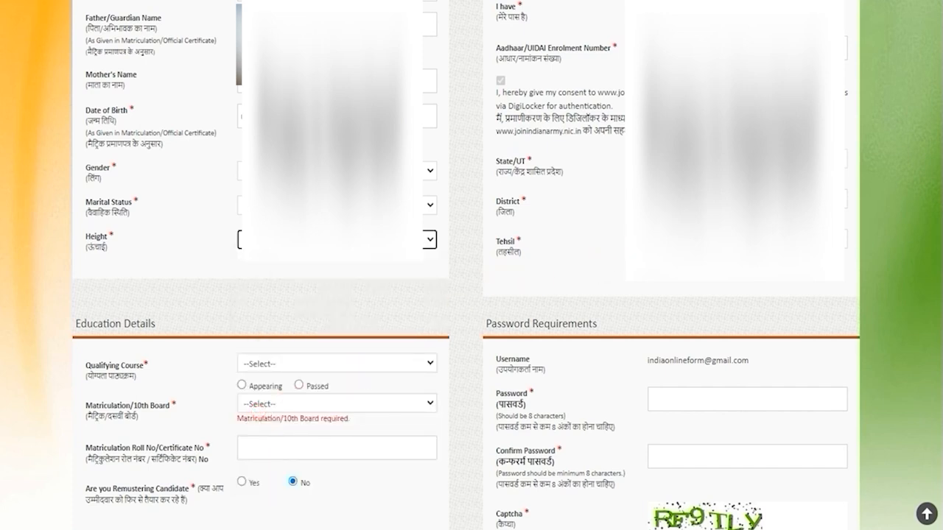
- Choose the candidate's district and tehsil in the domicile details
left_click(758, 199)
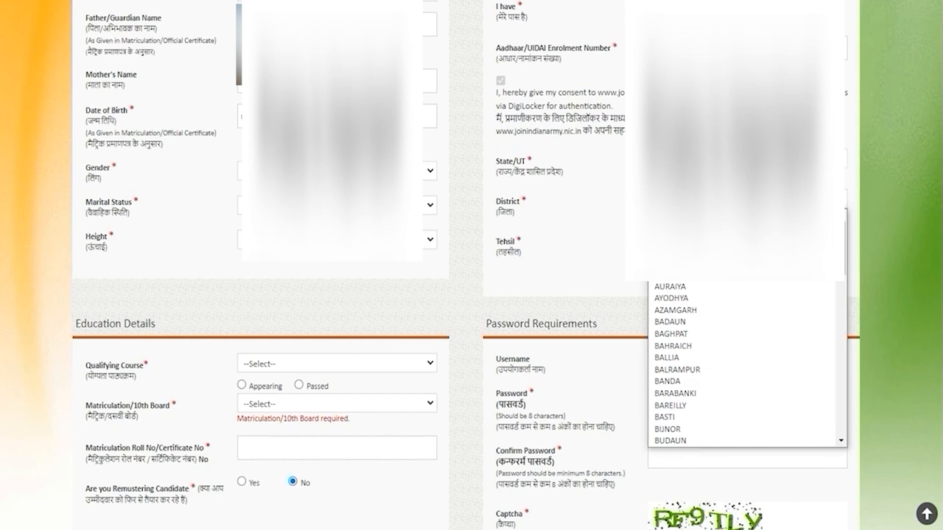
key("s")
key("Return")
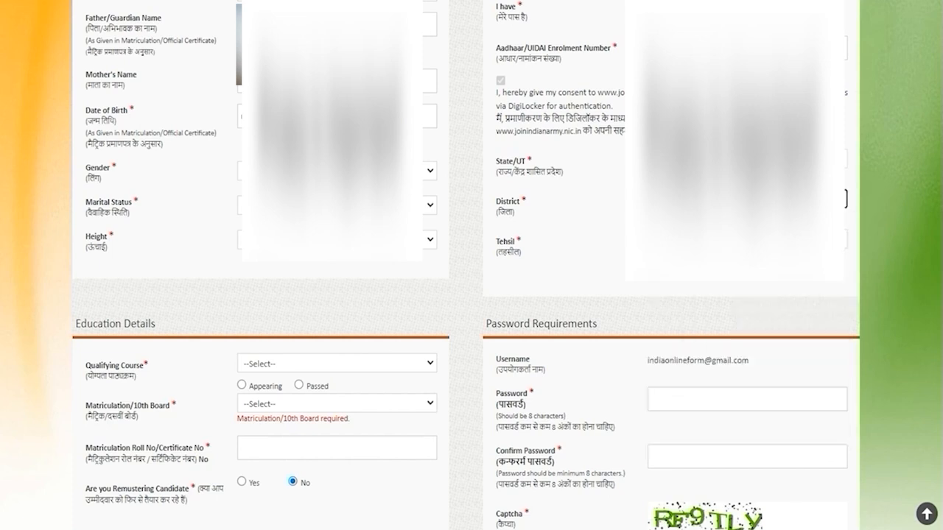
left_click(747, 239)
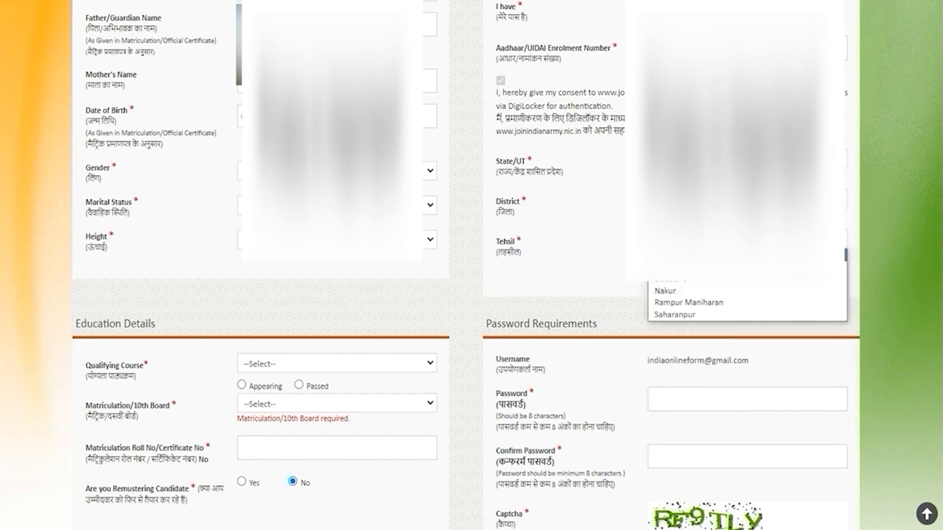
key("s")
key("Return")
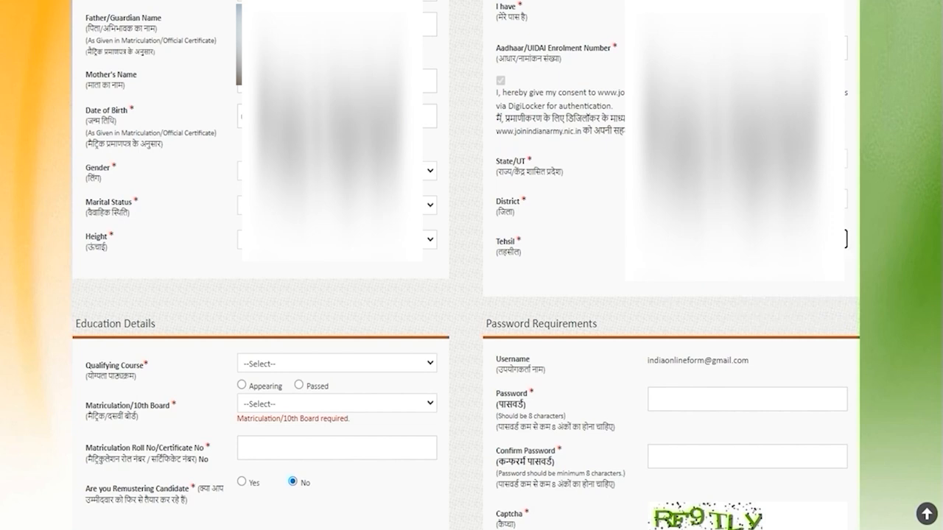
- Set the Qualifying Course to 12th and mark it as Passed in the education details
left_click(355, 326)
scroll(355, 327, "down", 2)
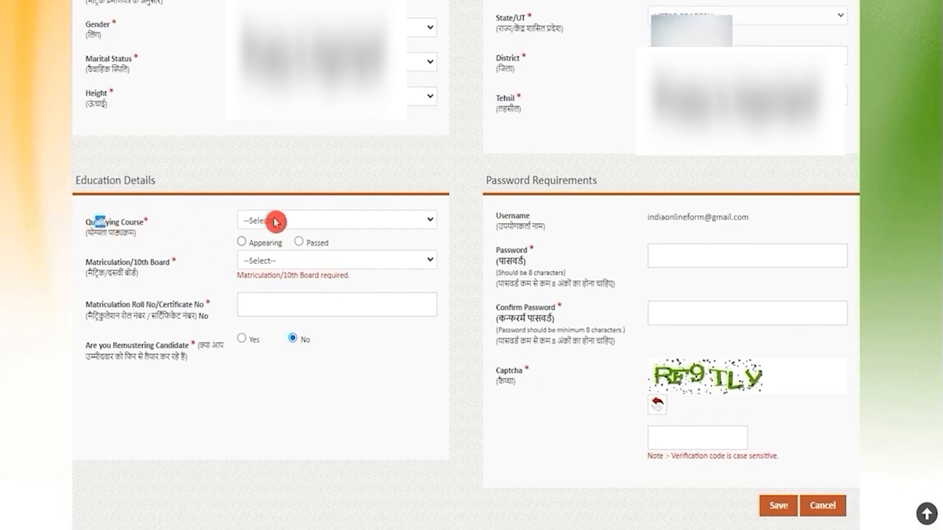
left_click(273, 221)
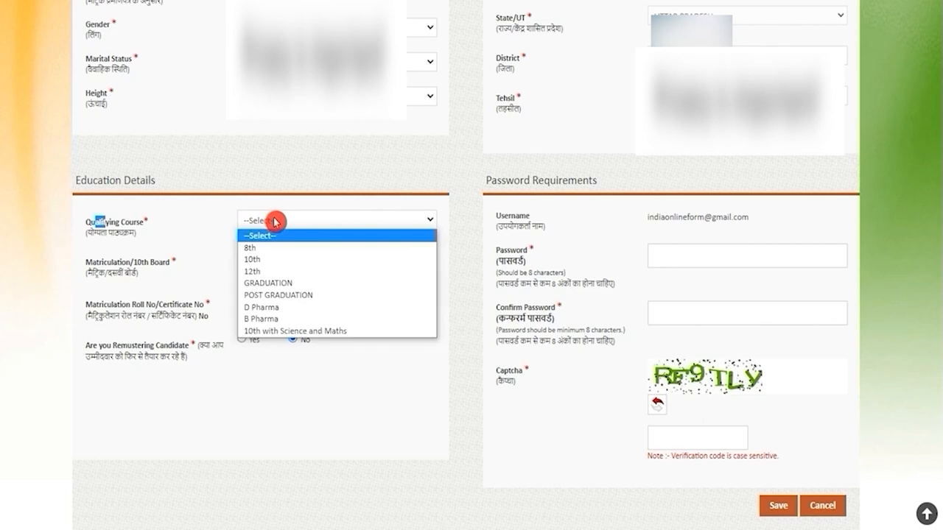
left_click(268, 272)
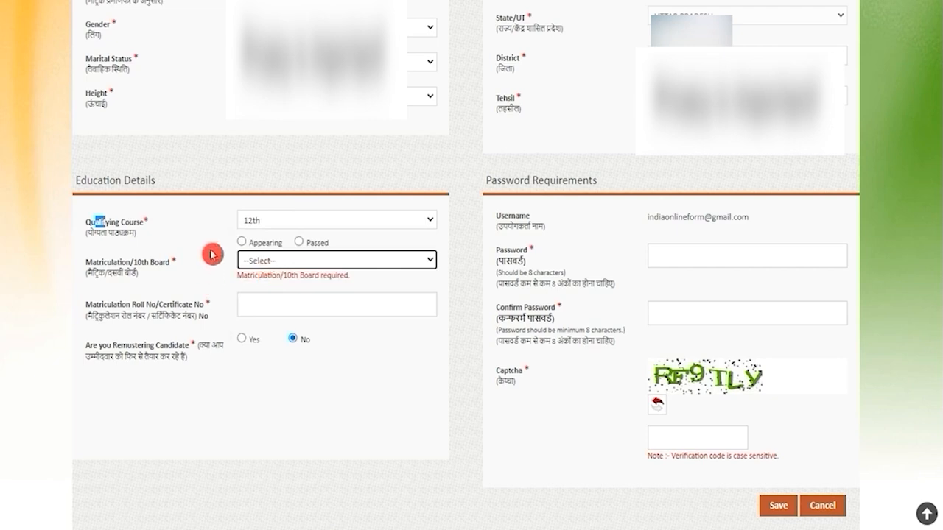
left_click(298, 243)
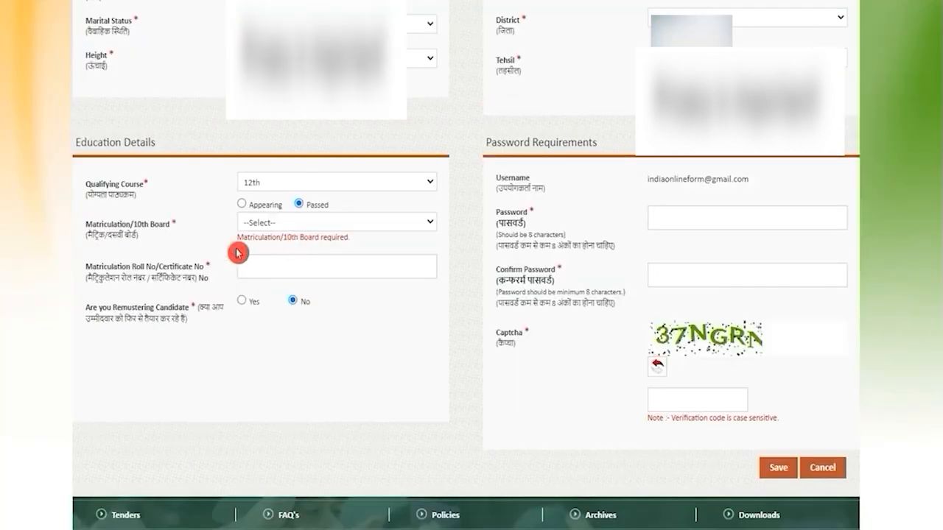
- Set the Matriculation/10th Board to CBSE and enter the matriculation roll or certificate number
left_click_drag(120, 225, 141, 225)
left_click(258, 224)
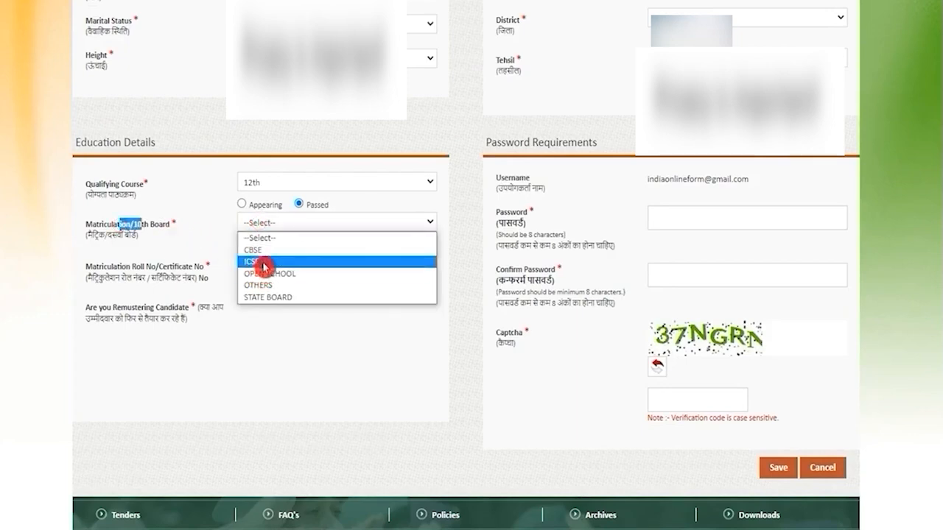
left_click(265, 250)
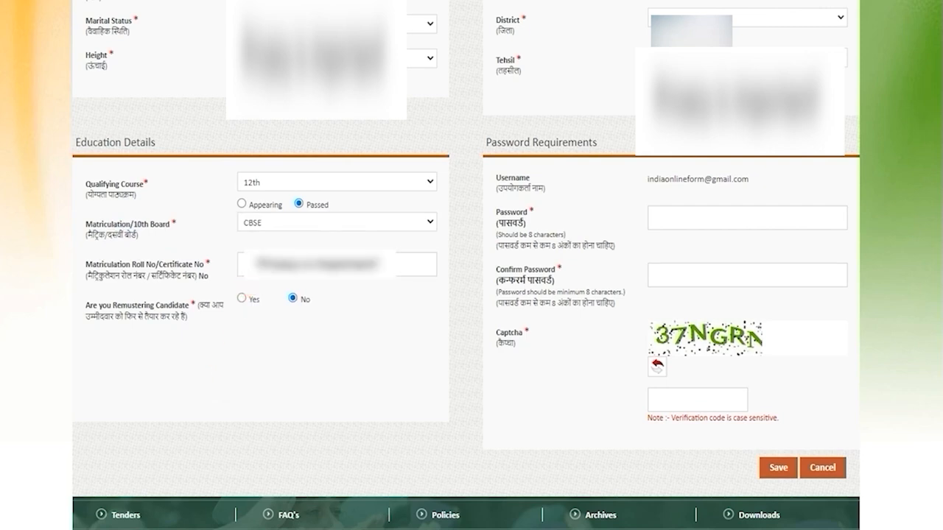
left_click(274, 264)
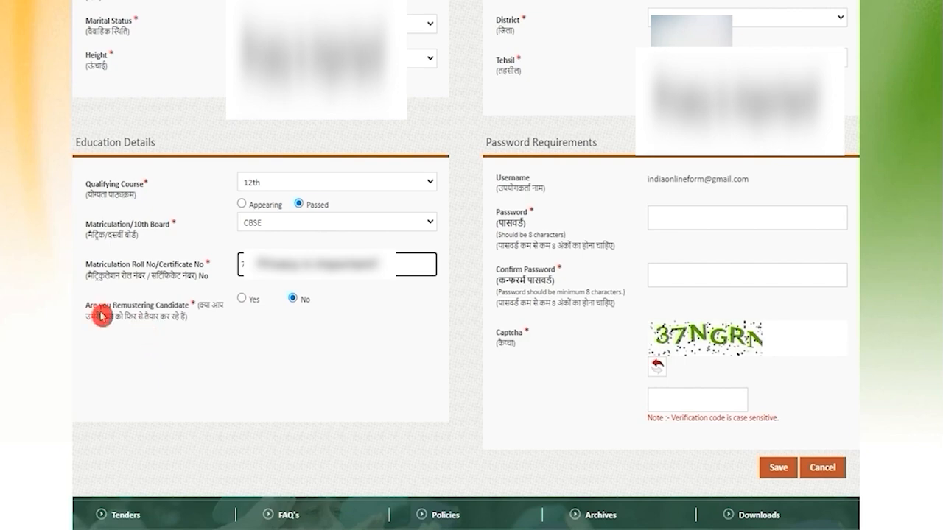
- Try Yes for the Remustering Candidate question to view its extra fields, and set the answer back to No
left_click_drag(101, 305, 155, 304)
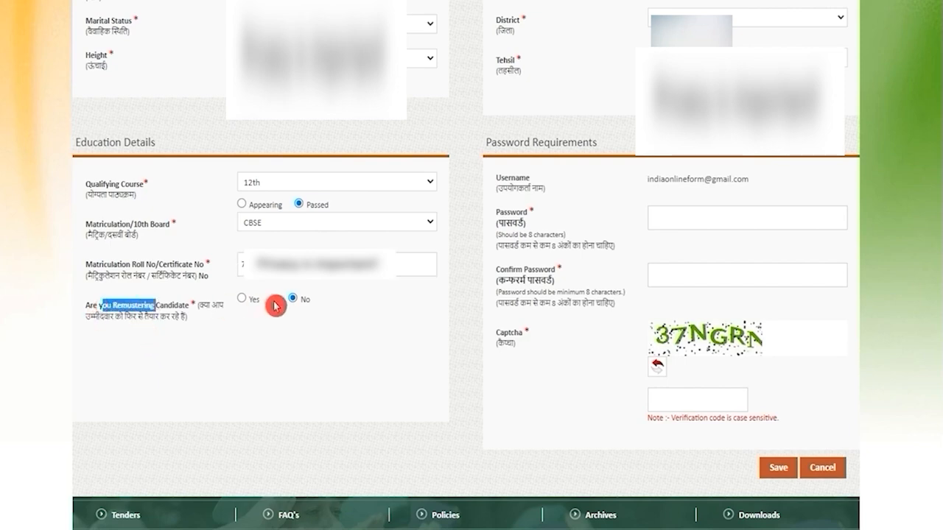
left_click(243, 301)
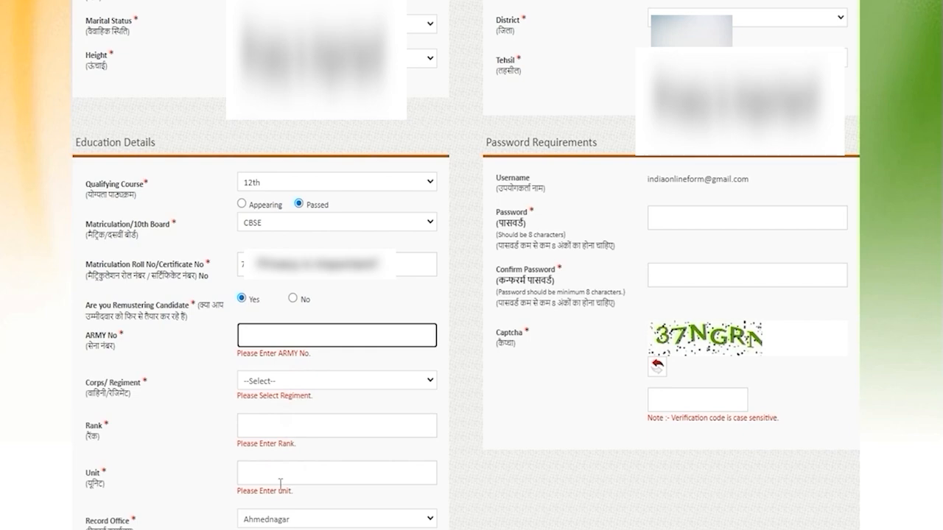
left_click(293, 299)
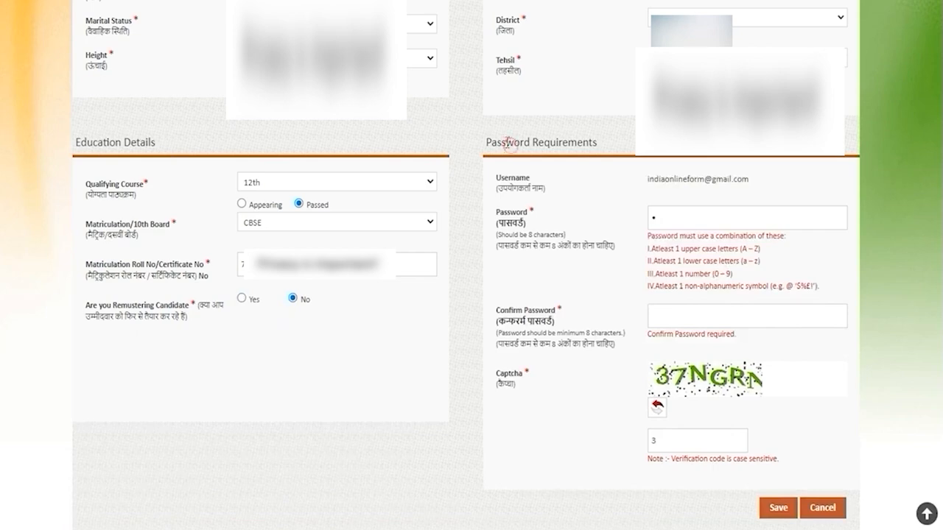
- Review the Password Requirements section, covering the username, the password rules, and the password, confirmation and captcha fields
left_click_drag(498, 142, 593, 142)
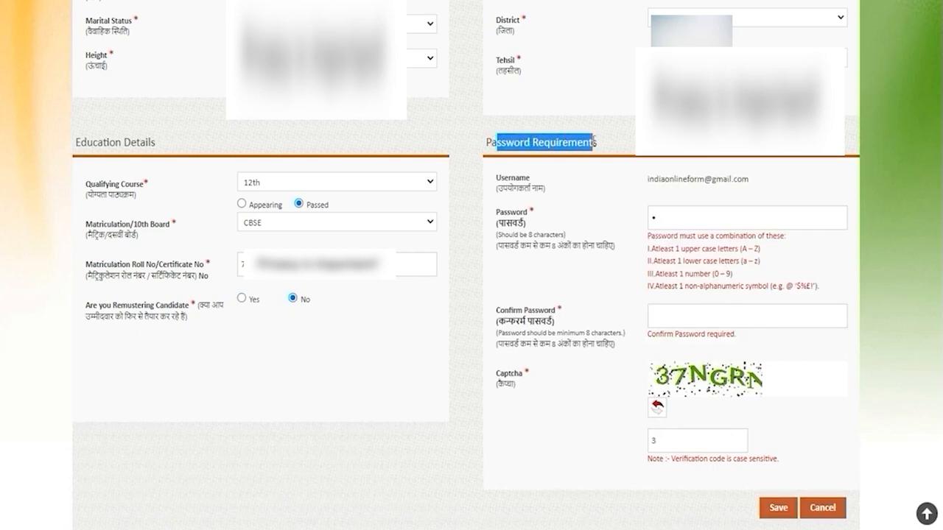
left_click_drag(654, 178, 729, 178)
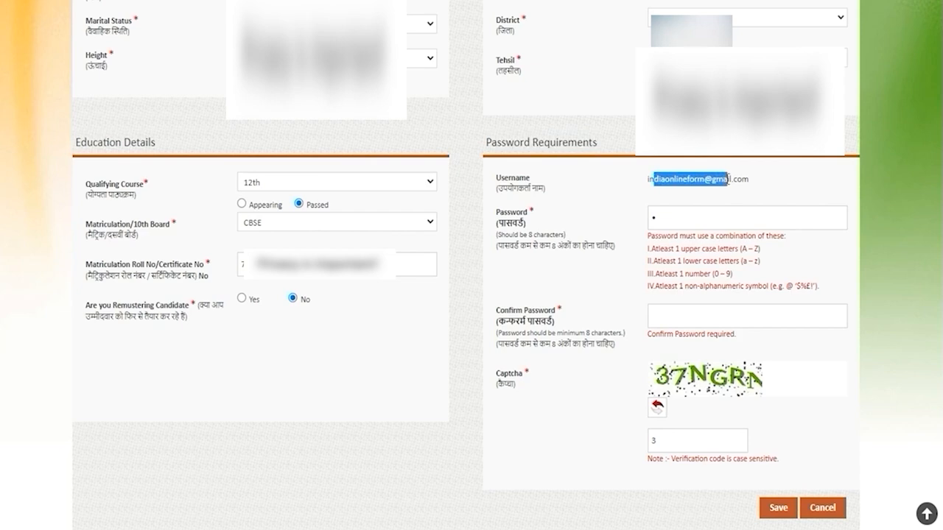
left_click(683, 218)
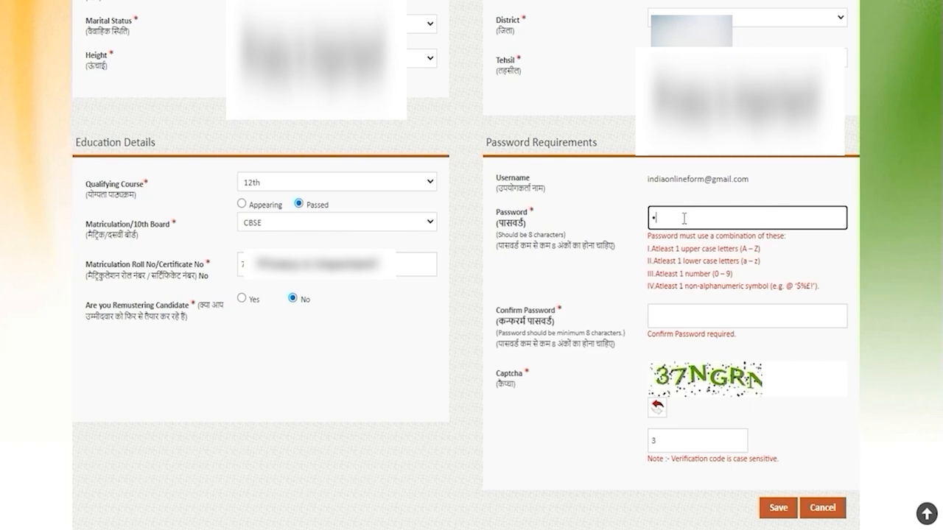
left_click(669, 315)
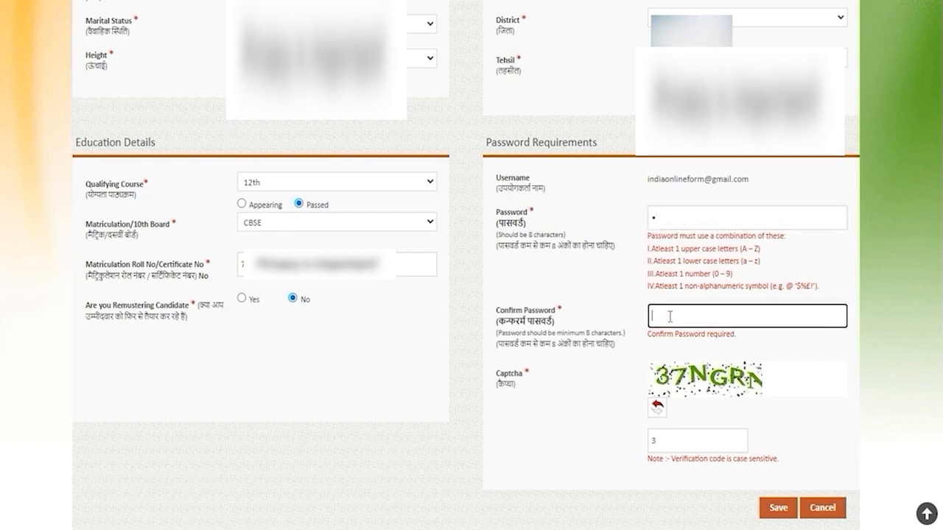
left_click(668, 439)
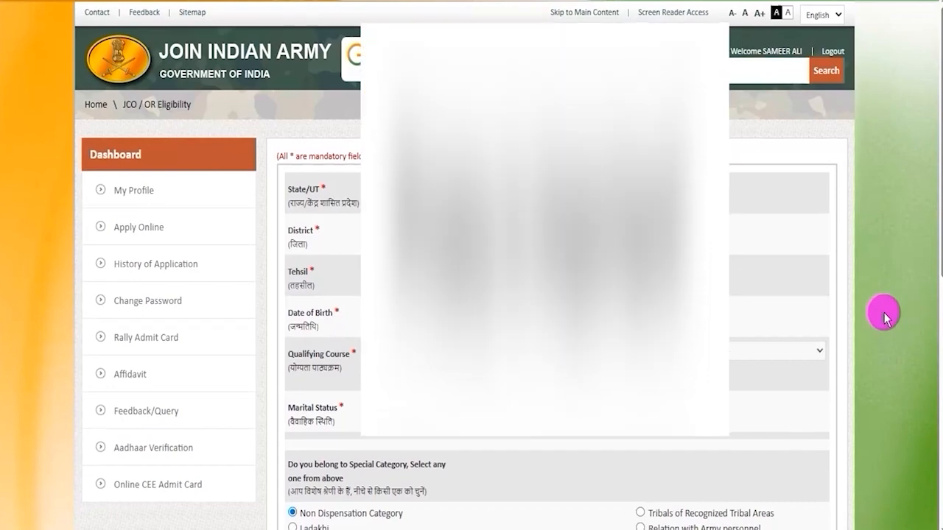
- Examine the Regular Cadre eligibility table, reading the education qualifications for SOL TECH (NA) and JCO Catering
scroll(883, 313, "down", 7)
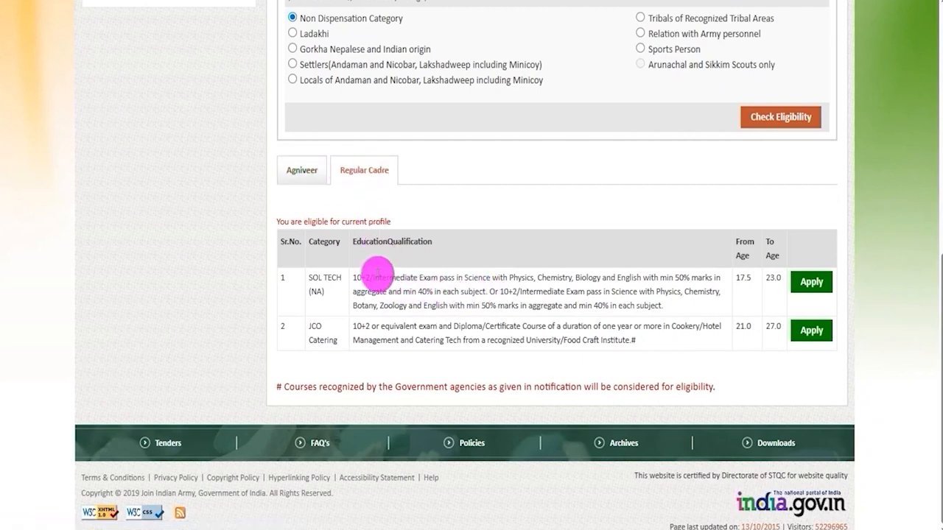
left_click_drag(374, 277, 495, 298)
left_click(495, 298)
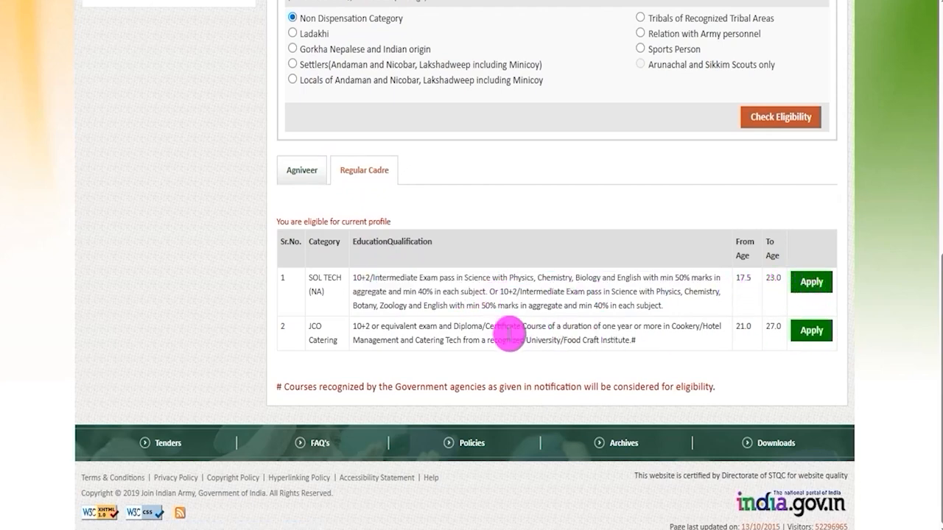
left_click_drag(361, 326, 518, 327)
left_click_drag(430, 341, 498, 341)
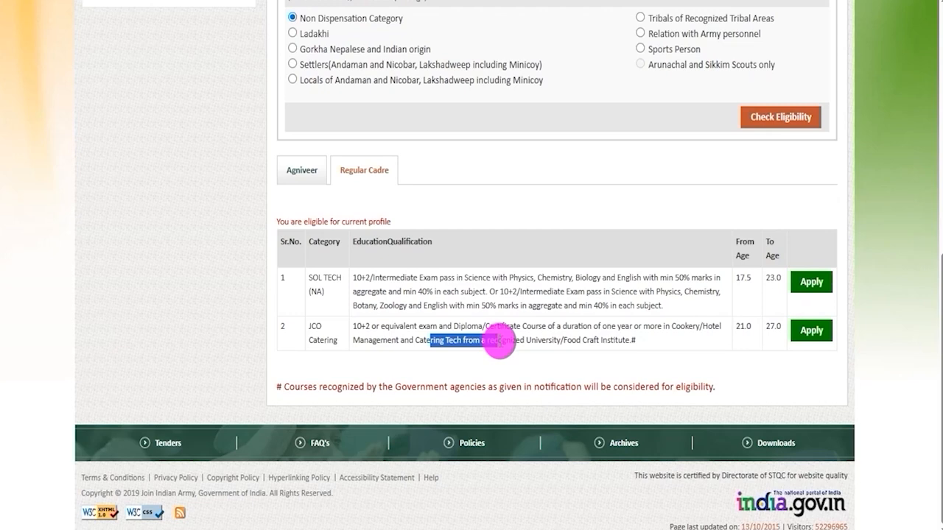
left_click(568, 327)
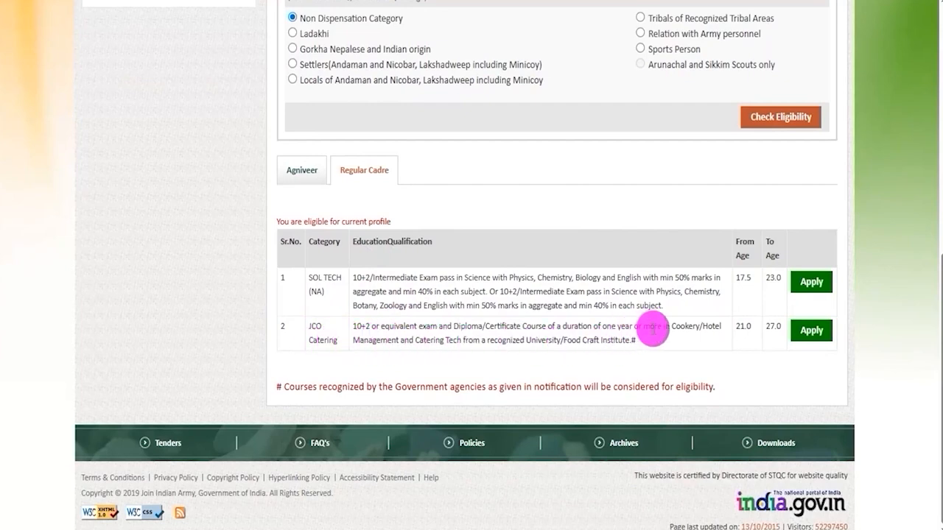
left_click_drag(361, 326, 519, 326)
left_click_drag(429, 341, 499, 341)
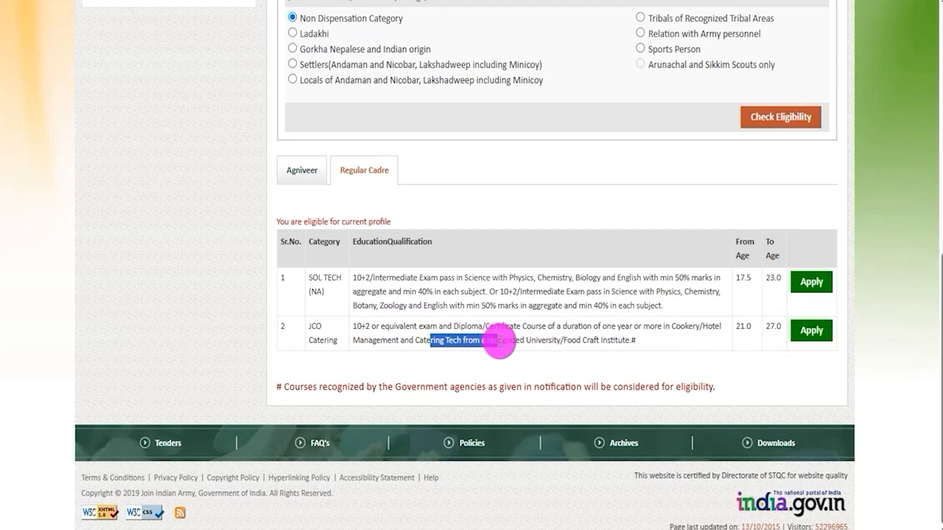
left_click_drag(361, 326, 520, 326)
left_click(431, 341)
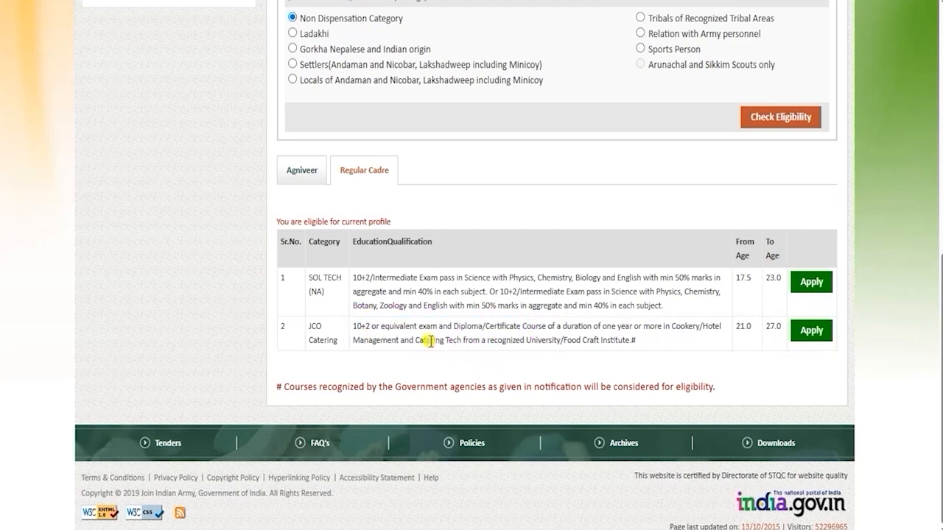
left_click_drag(431, 341, 499, 342)
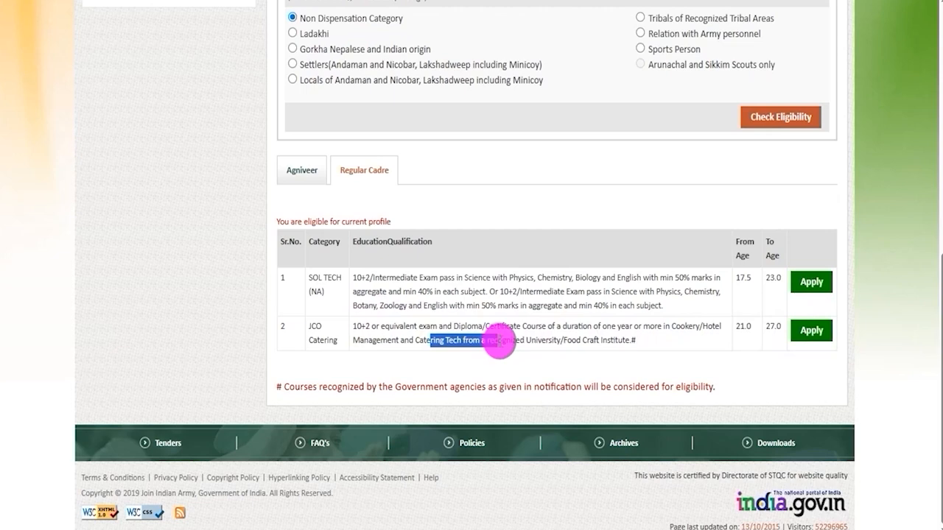
left_click(578, 322)
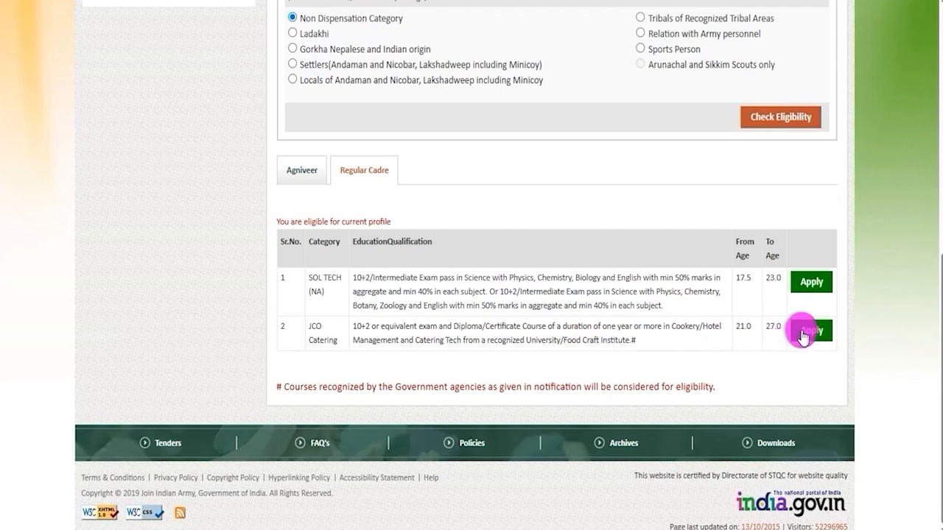
left_click_drag(358, 325, 463, 342)
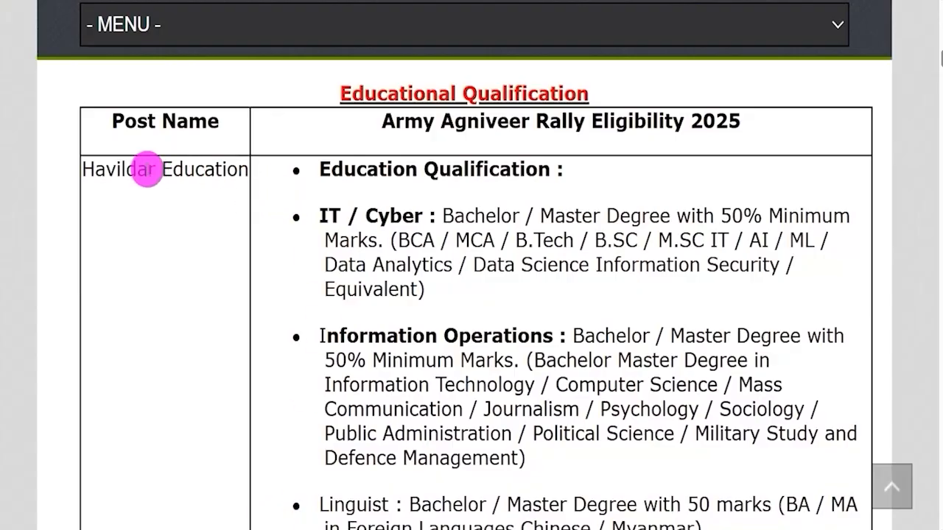
- On the Army Agniveer Rally Eligibility 2025 page, read the qualifications for the Havildar, JCO Catering and JCO Religious Teacher posts
left_click_drag(95, 168, 213, 231)
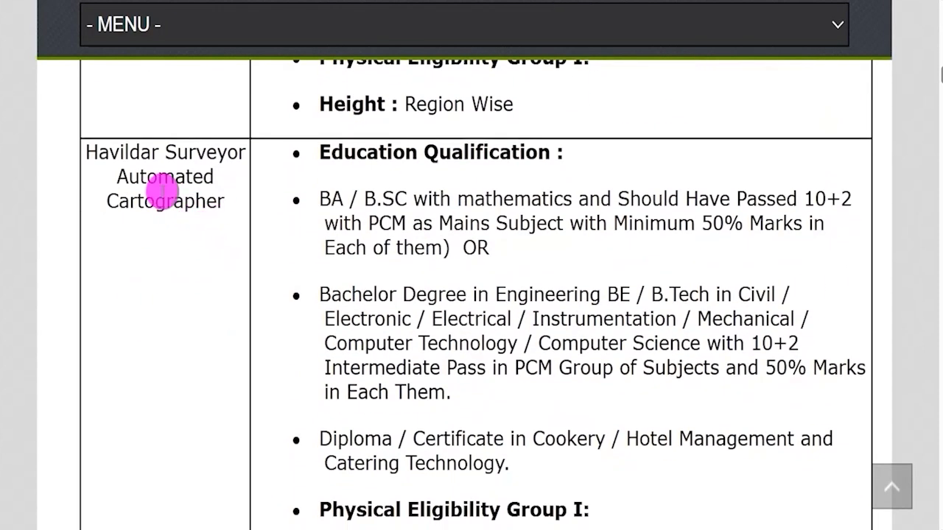
left_click_drag(108, 152, 231, 219)
scroll(232, 219, "down", 5)
left_click_drag(116, 234, 232, 238)
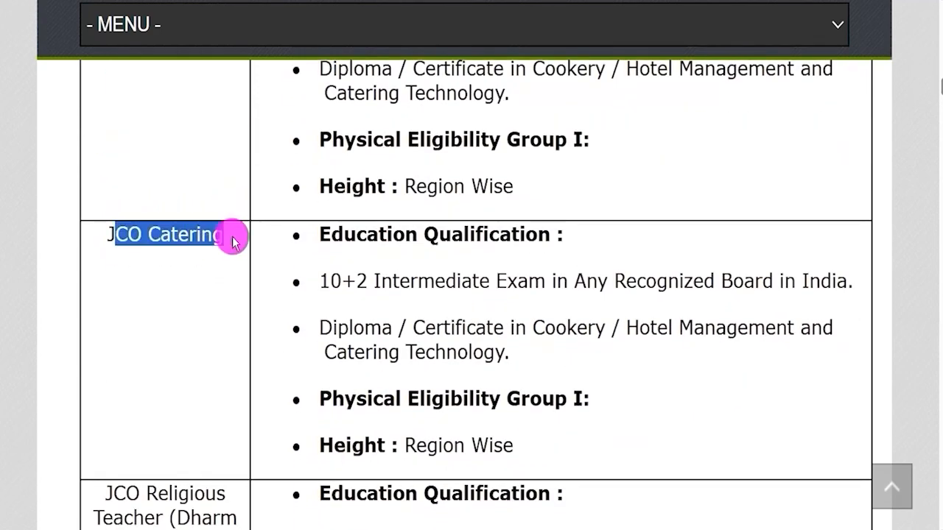
scroll(232, 239, "down", 4)
left_click_drag(113, 195, 240, 317)
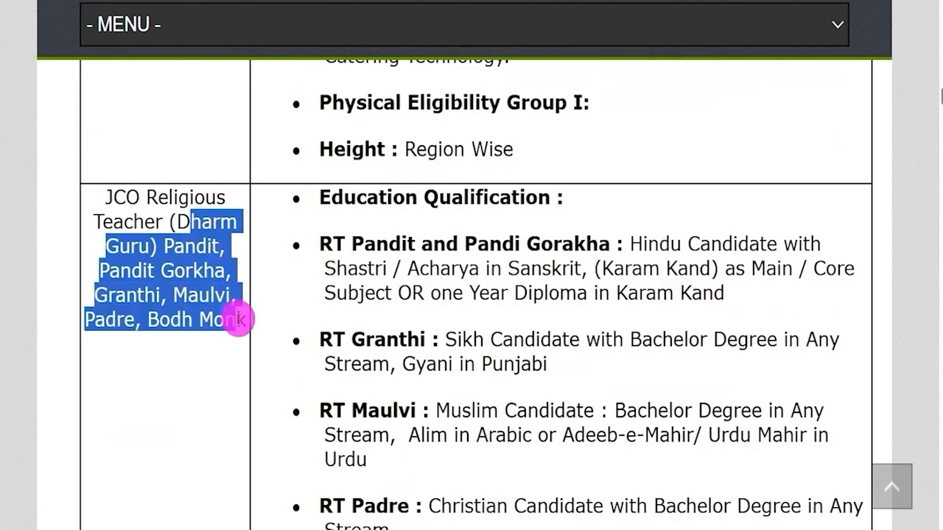
scroll(243, 301, "down", 6)
scroll(233, 233, "down", 4)
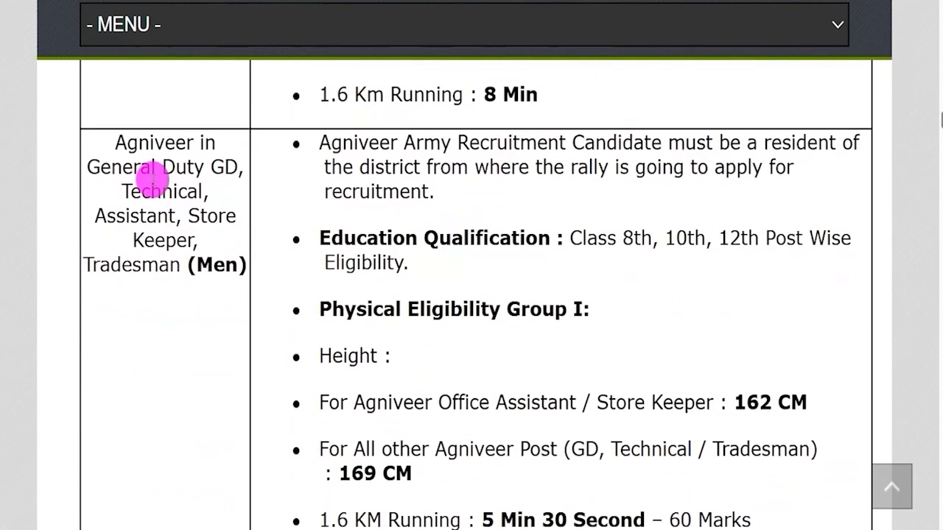
- Read the eligibility entries for the men's Agniveer posts and the women's General Duty (Women Military Police) post
left_click_drag(133, 168, 222, 166)
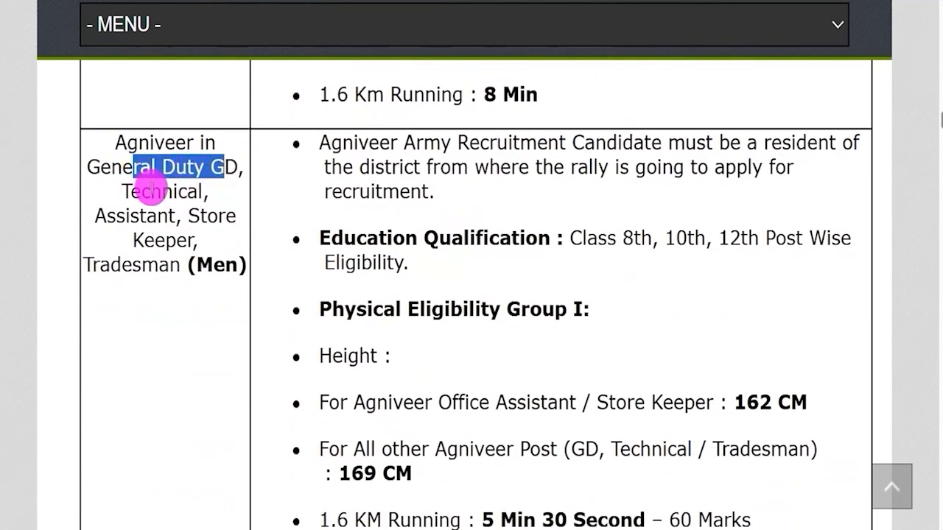
left_click_drag(142, 191, 189, 191)
left_click_drag(125, 215, 184, 267)
scroll(183, 267, "down", 5)
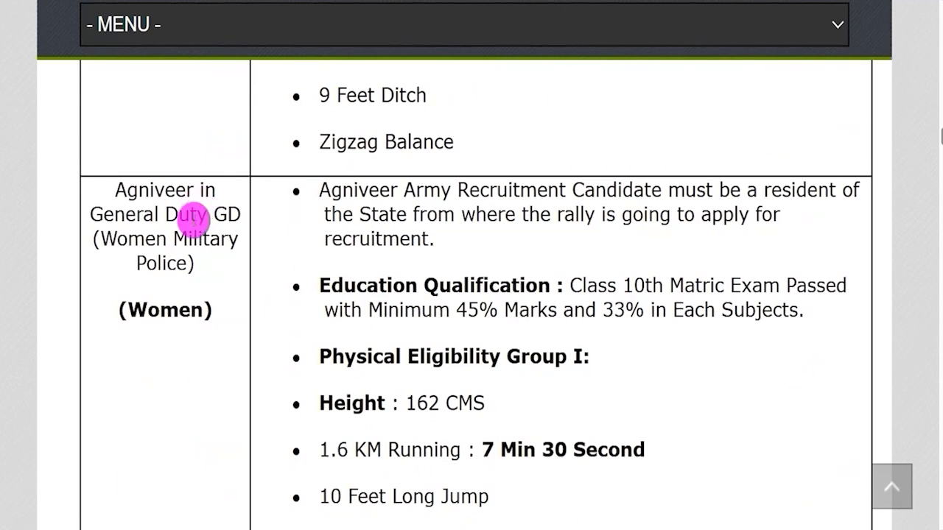
left_click_drag(107, 215, 196, 216)
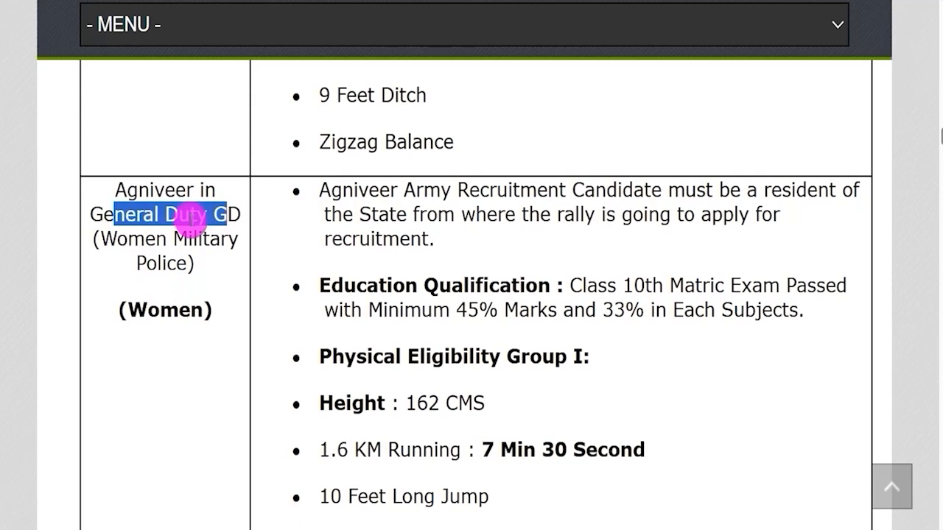
left_click(136, 238)
left_click_drag(136, 237, 177, 261)
scroll(215, 280, "down", 6)
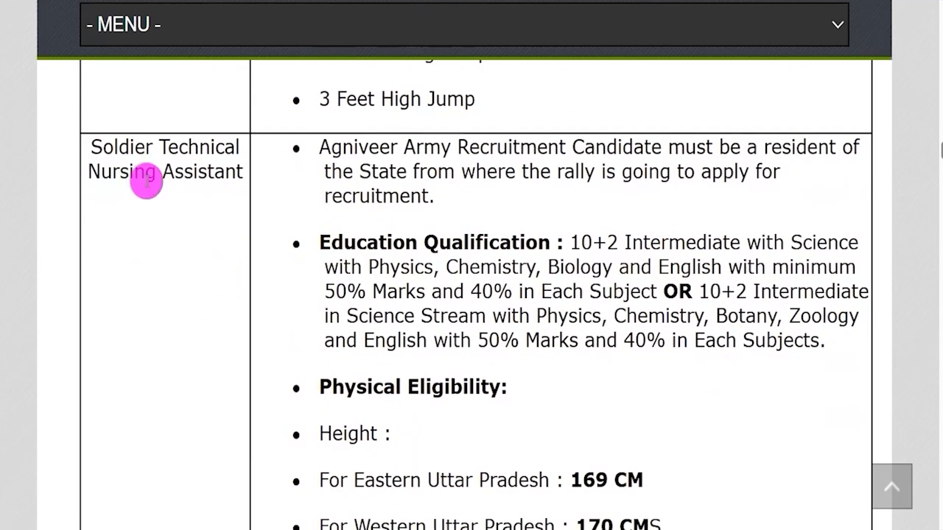
- Read the eligibility entries for Soldier Technical Nursing Assistant and Sepoy Pharma
left_click_drag(120, 147, 213, 181)
scroll(199, 216, "down", 6)
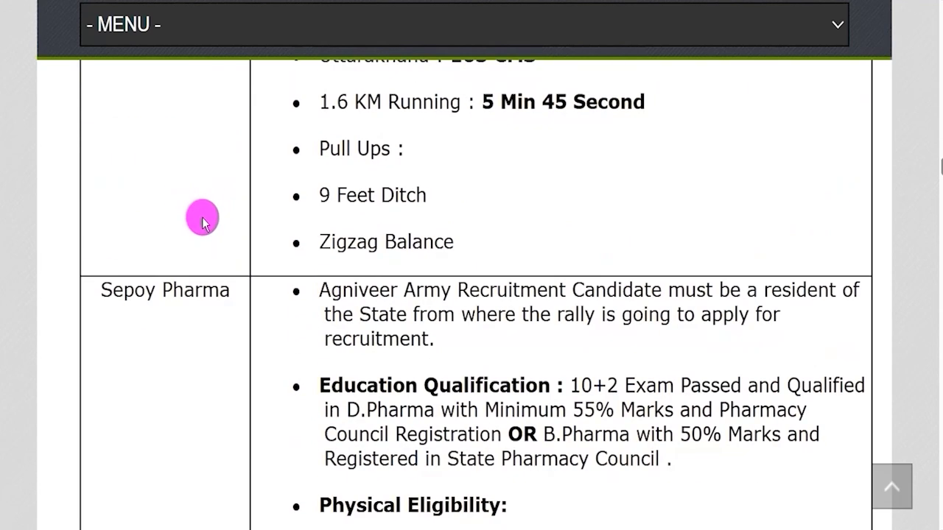
left_click_drag(103, 289, 196, 284)
scroll(204, 282, "down", 6)
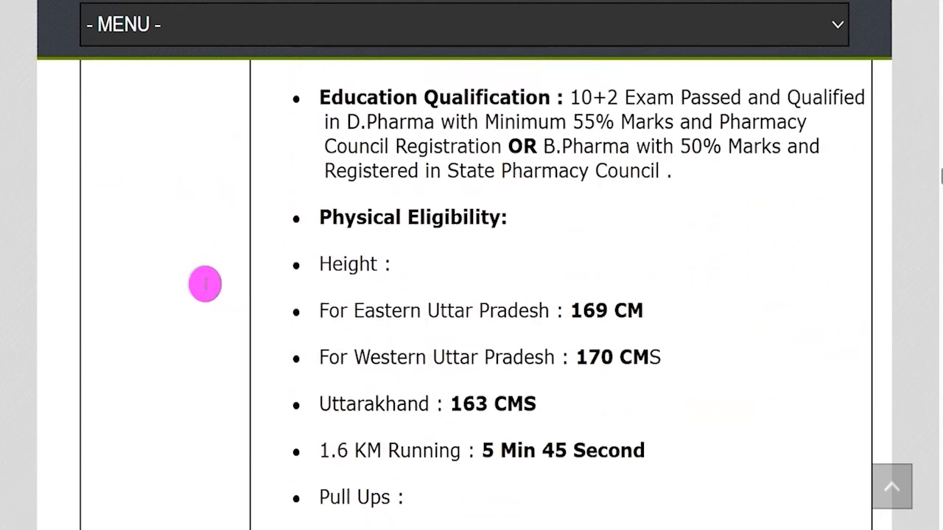
scroll(204, 283, "down", 5)
scroll(203, 282, "up", 10)
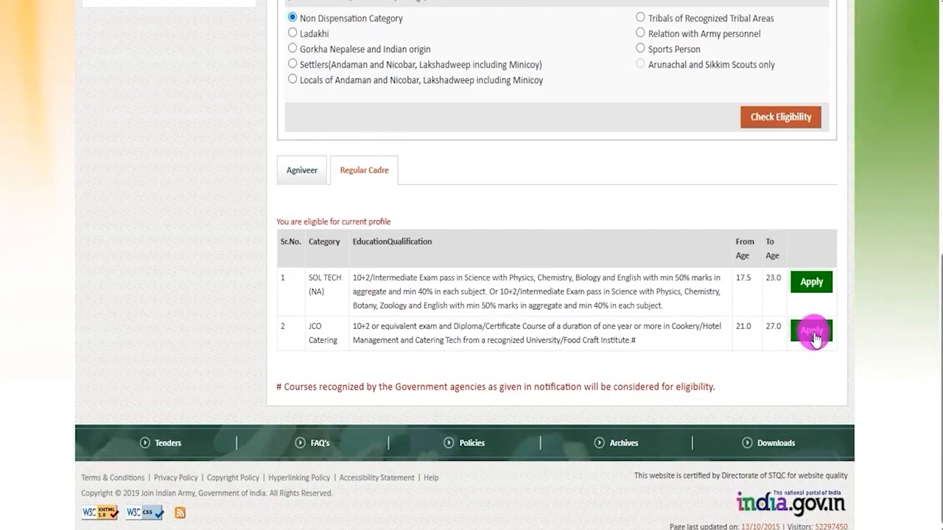
- Apply for the JCO Catering category on the Join Indian Army site and continue past the instructions to the Personal Information form
left_click(811, 332)
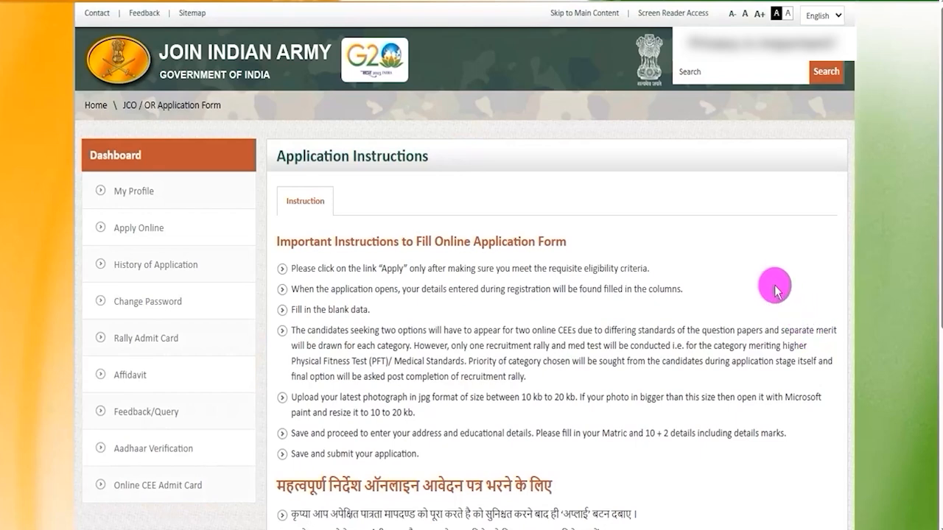
scroll(610, 328, "down", 3)
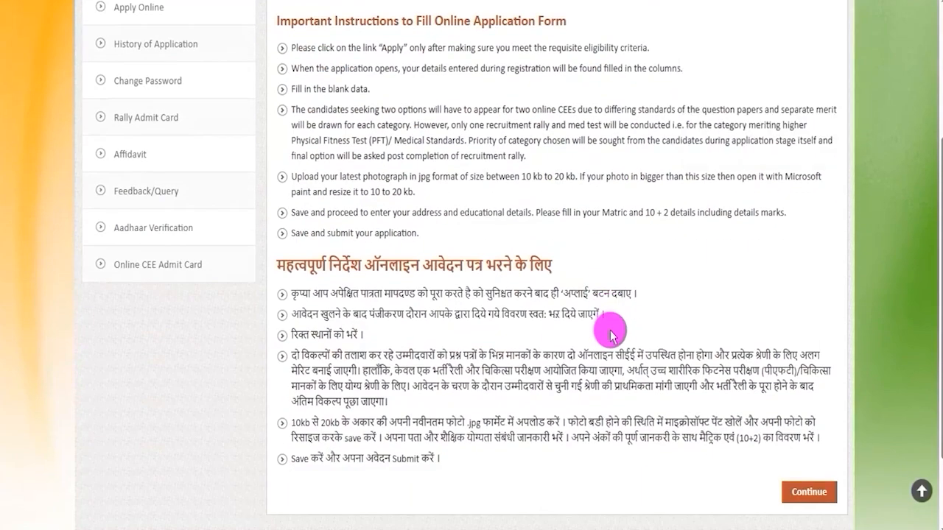
scroll(611, 330, "down", 2)
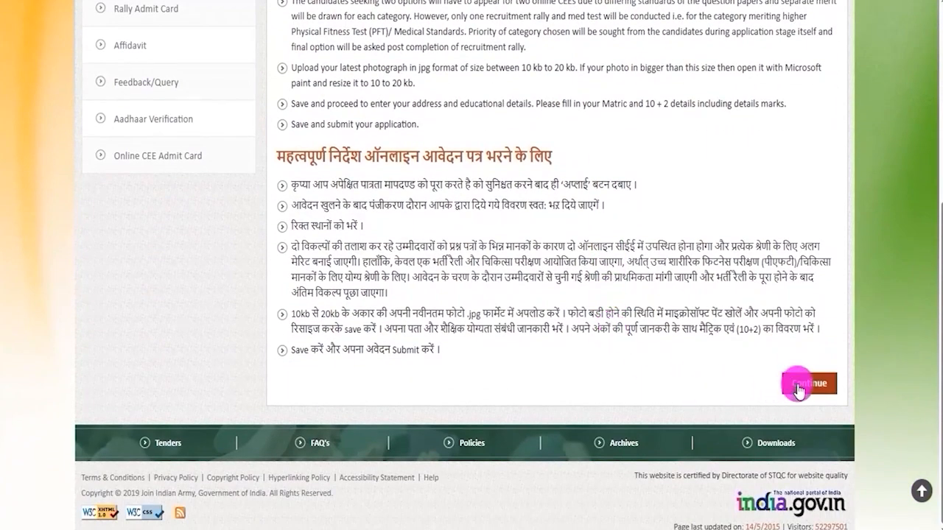
left_click(799, 381)
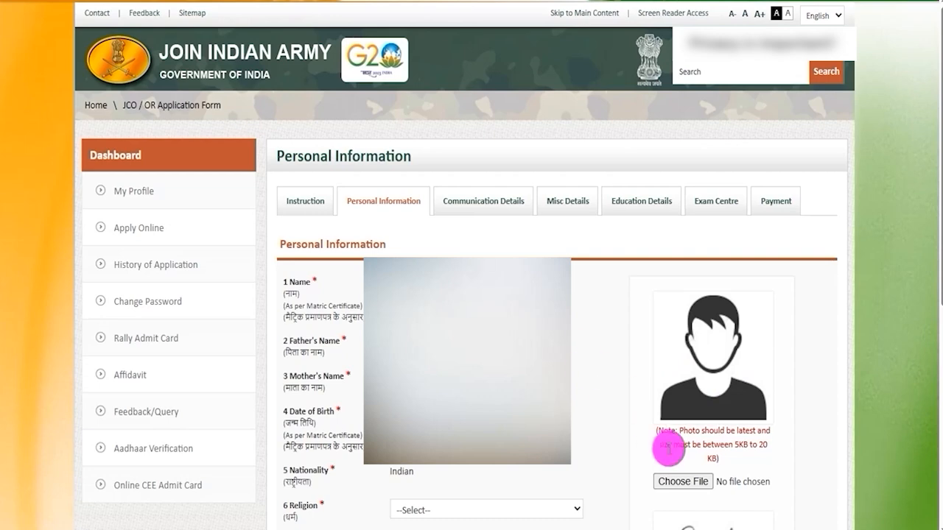
- Check the 5 KB to 20 KB photo size requirement and upload the candidate's photograph as a JPG file
left_click_drag(693, 433, 740, 444)
left_click(705, 445)
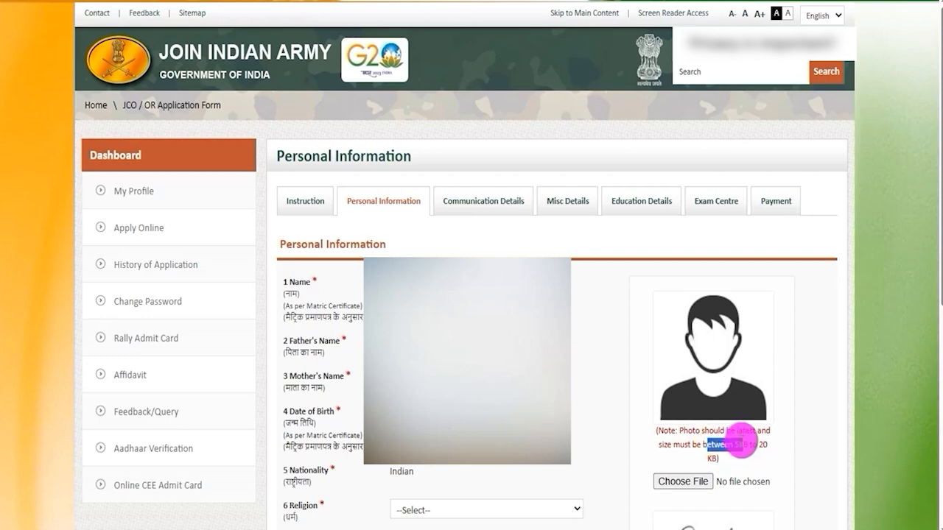
left_click(734, 448)
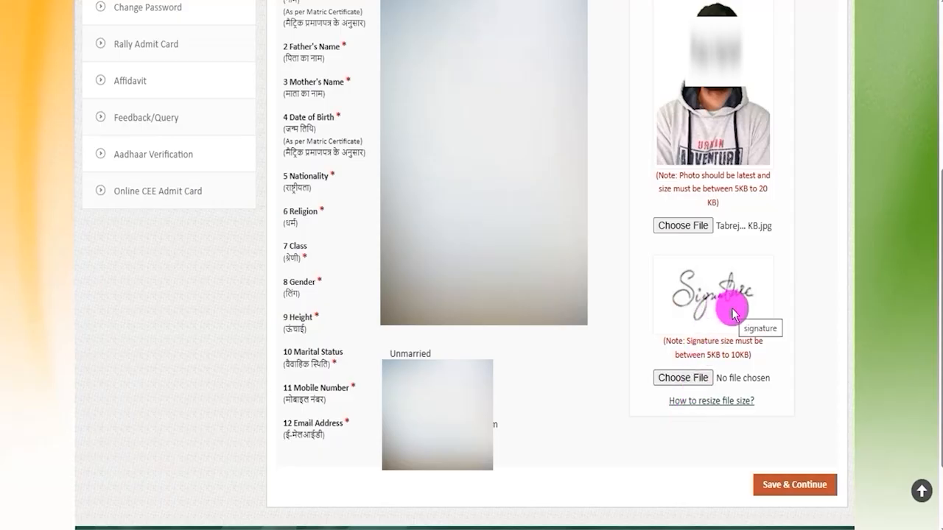
- Check the 5 KB to 10 KB signature size requirement and upload the signature file 10kb.png
mouse_move(692, 354)
left_mouse_down()
mouse_move(735, 355)
mouse_move(729, 368)
left_mouse_up()
left_click(682, 378)
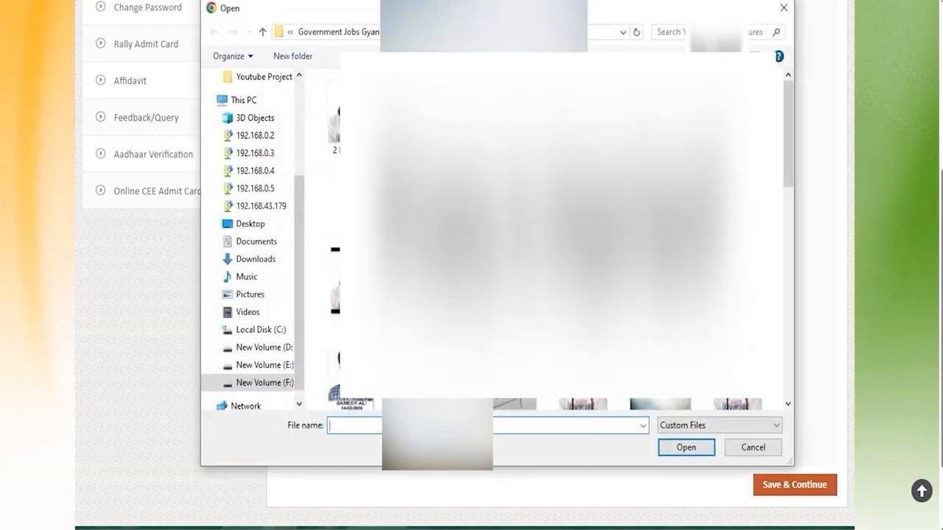
key("Return")
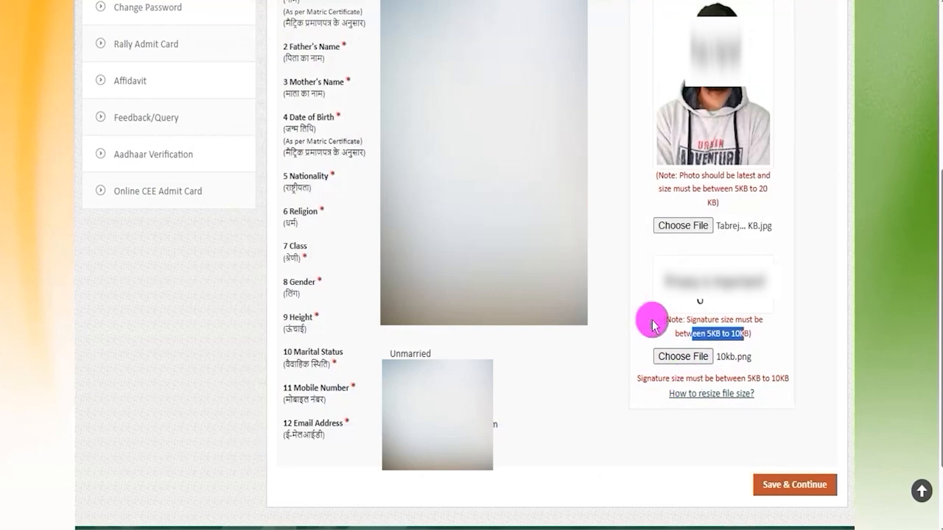
- View the available Religion options in the personal information form
left_click(628, 308)
left_click(486, 213)
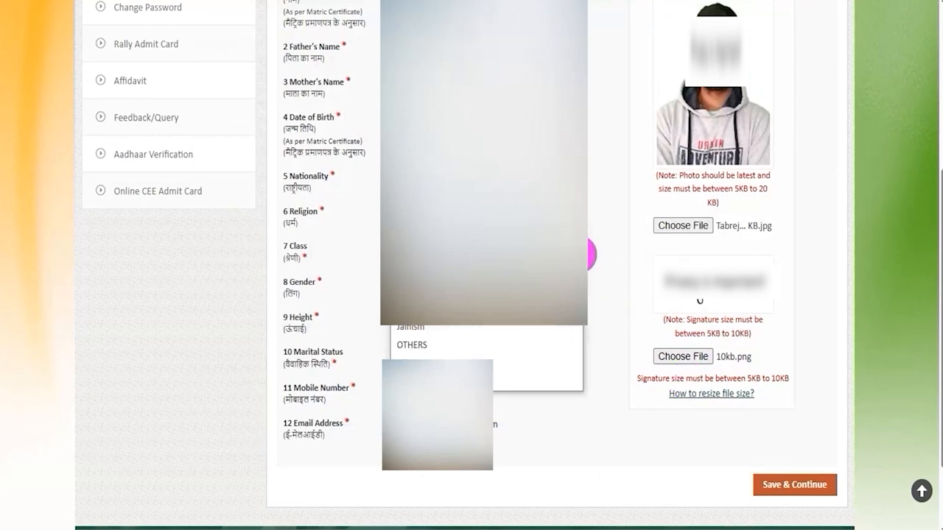
left_click(605, 250)
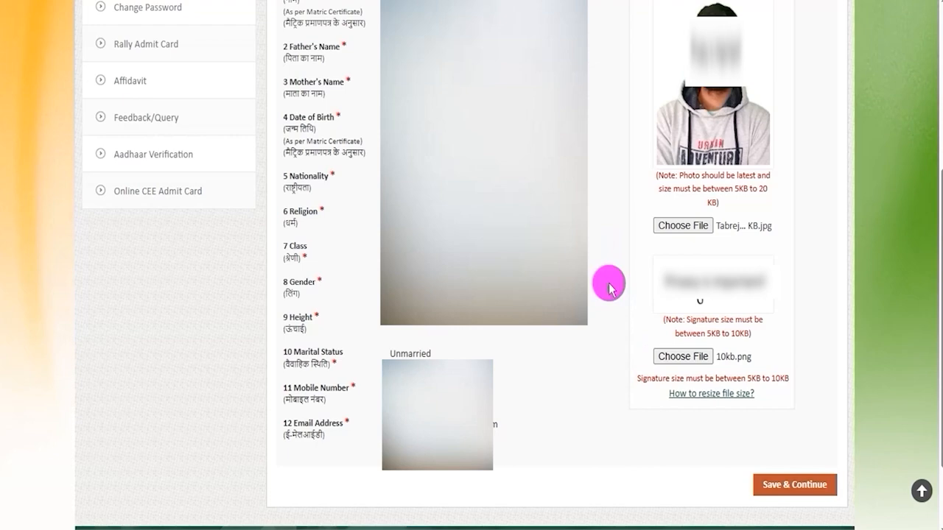
- Save the personal information and continue to the communication details, noting the permanent and correspondence address sections
left_click(787, 492)
left_click_drag(335, 201, 375, 199)
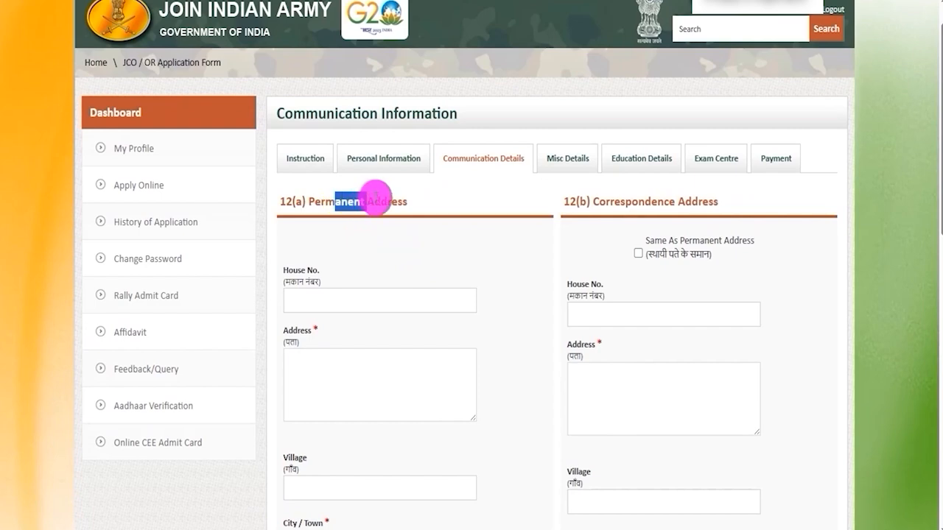
left_click_drag(625, 201, 692, 199)
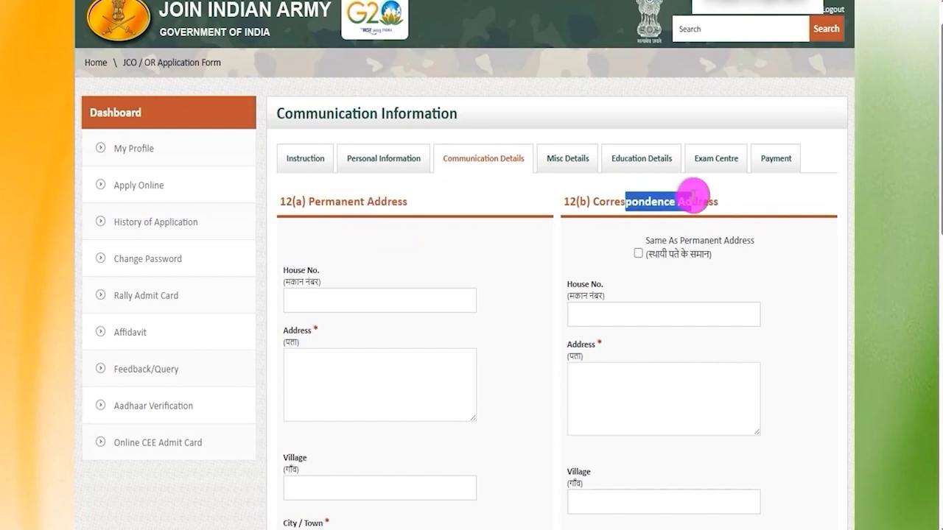
- Review the House No., Address, Village and City/Town fields of the permanent address
left_click(362, 298)
scroll(368, 258, "down", 2)
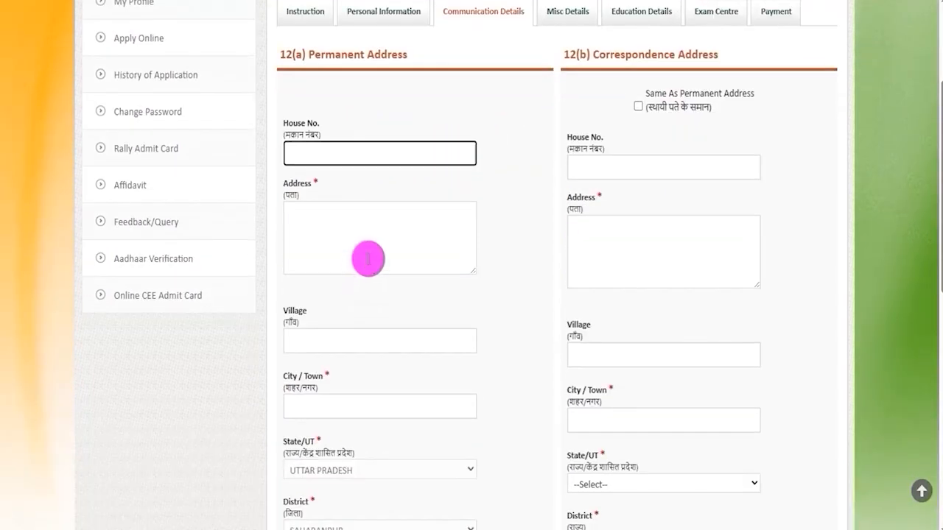
left_click(364, 235)
scroll(364, 221, "down", 3)
left_click(361, 122)
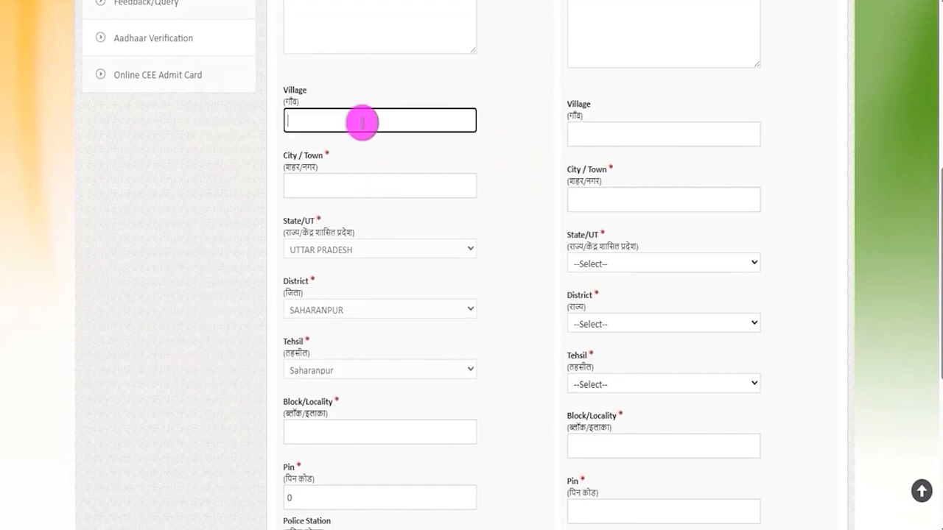
left_click(360, 189)
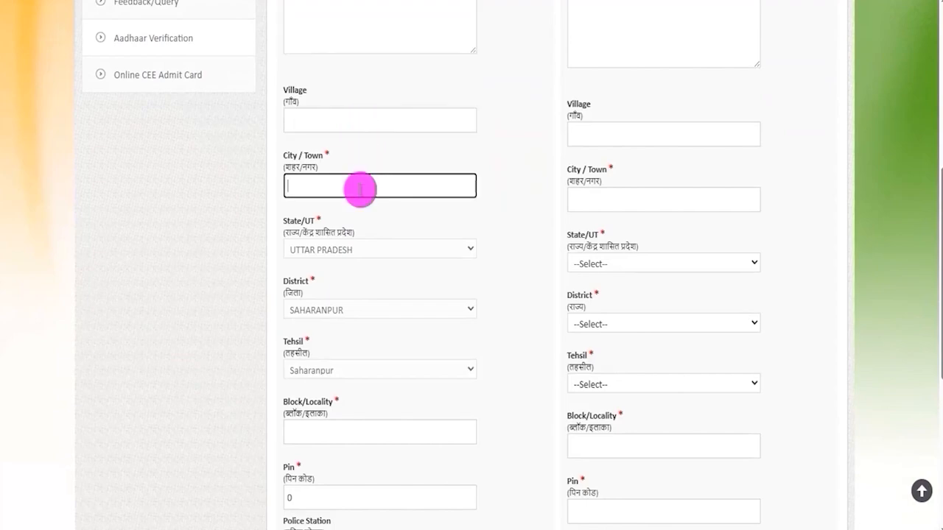
- Review the remaining permanent address fields, from State, District and Tehsil through Block, Pin, Police Station, Post Office and Telegram Office
left_click(344, 251)
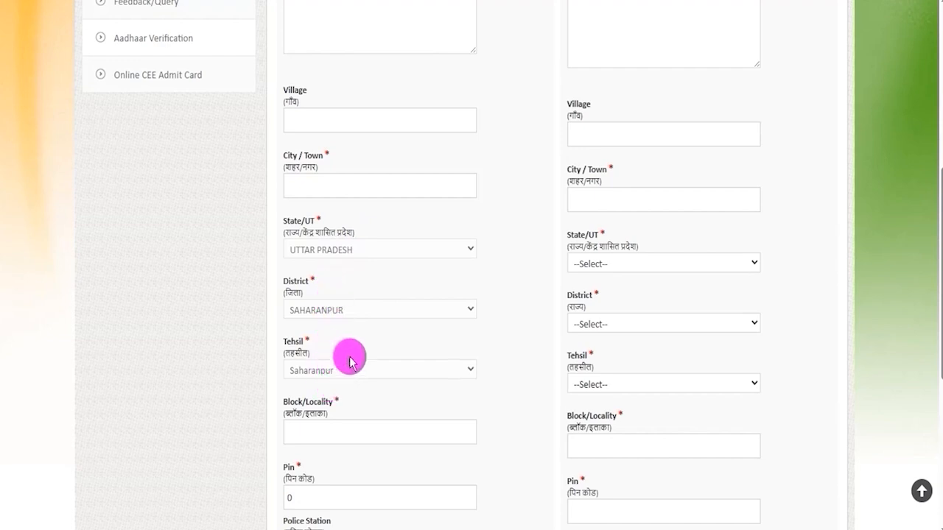
scroll(500, 352, "down", 1)
scroll(499, 352, "down", 2)
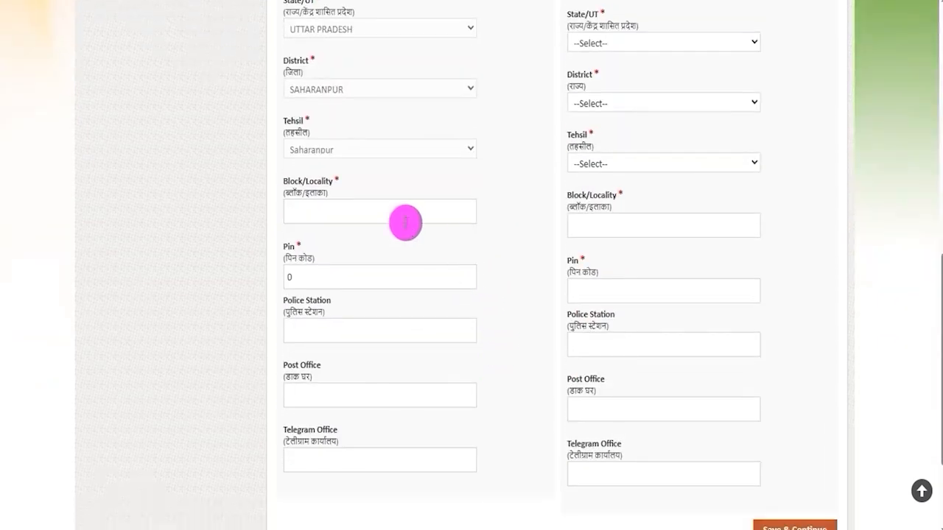
left_click(312, 207)
left_click(336, 280)
left_click(333, 330)
scroll(332, 331, "down", 2)
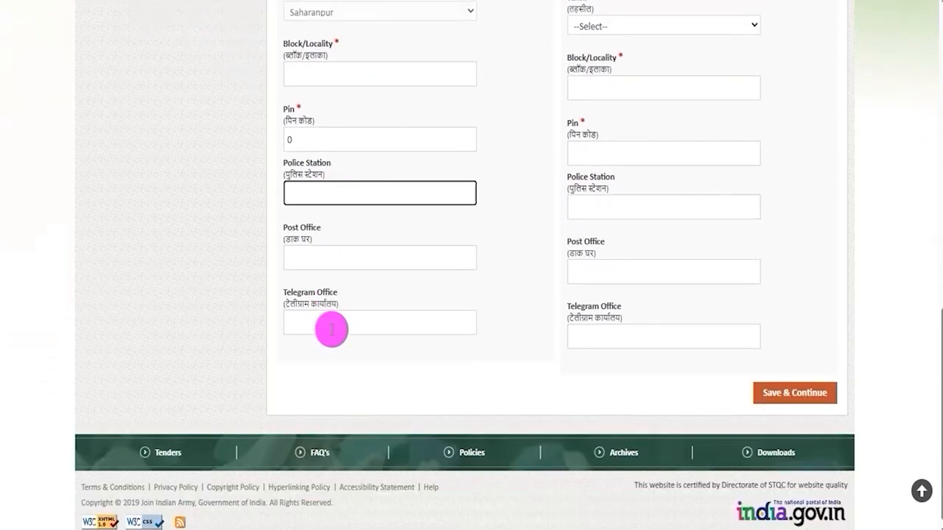
left_click(320, 243)
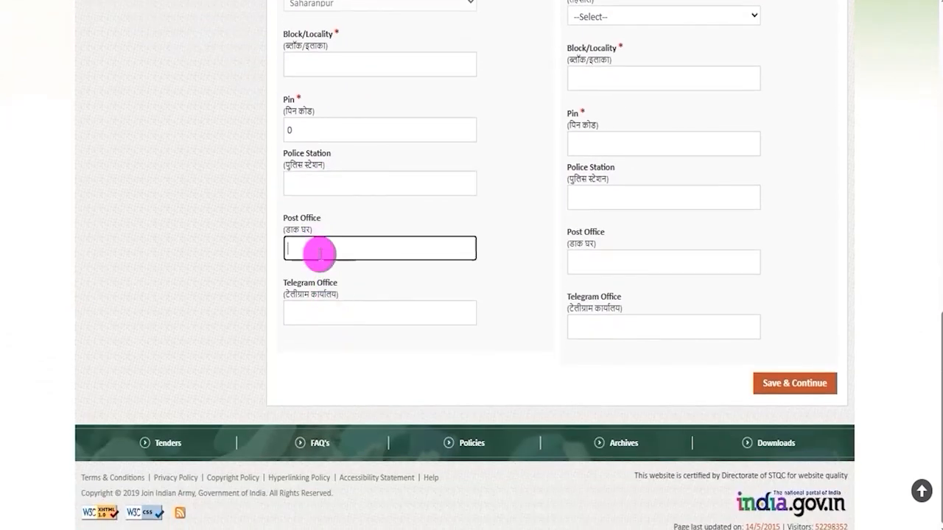
left_click(331, 314)
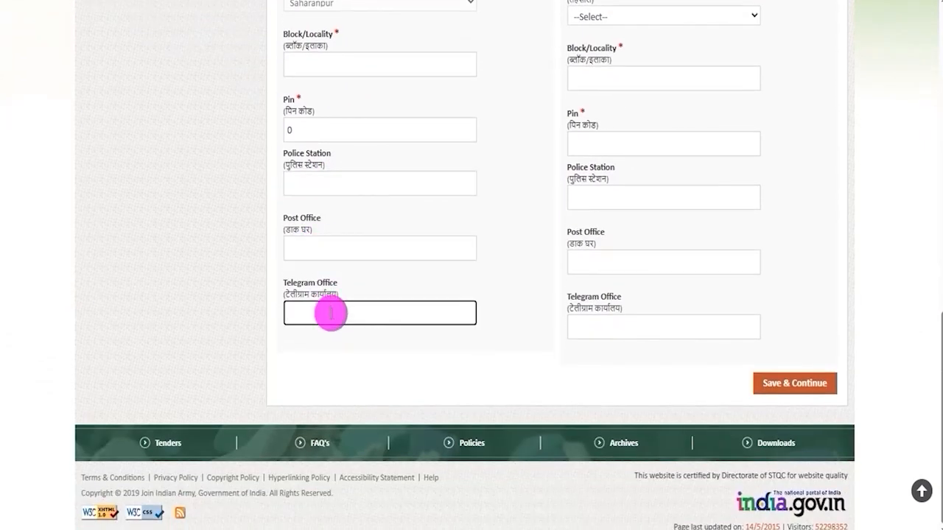
- Compare the permanent and correspondence address sections and locate the Same As Permanent Address option
scroll(509, 243, "up", 10)
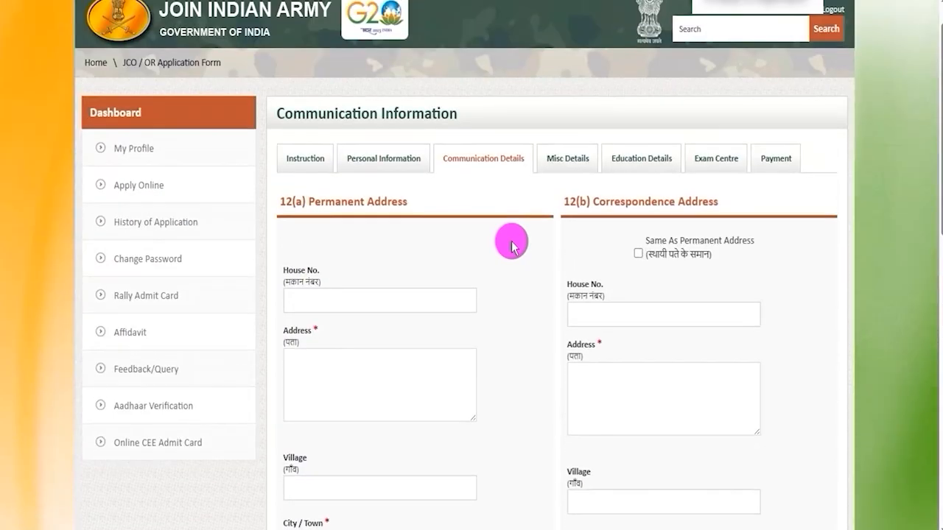
left_click_drag(606, 201, 688, 198)
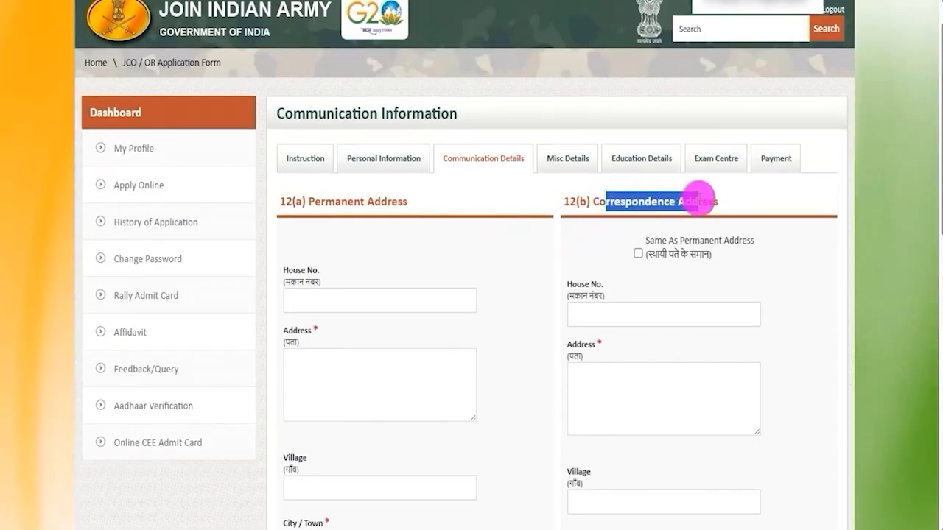
left_click_drag(599, 198, 691, 198)
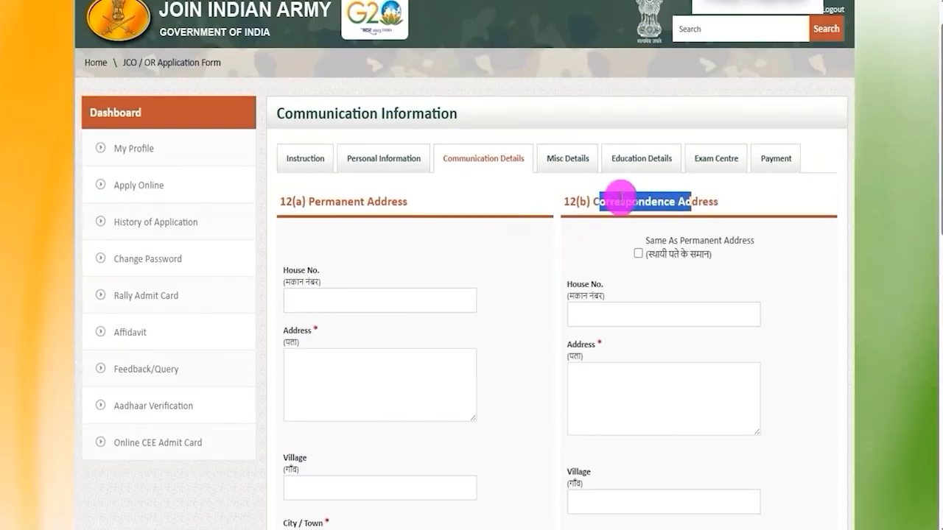
left_click_drag(325, 195, 382, 197)
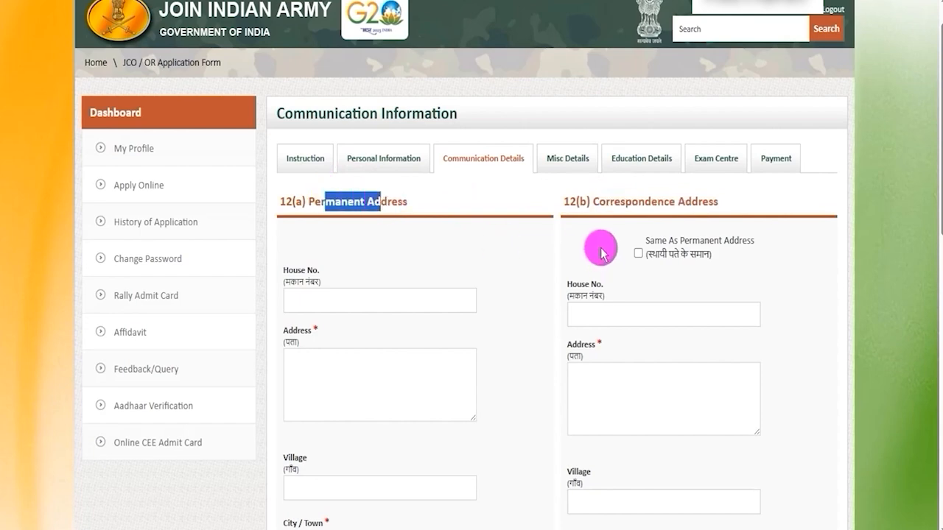
left_click(622, 256)
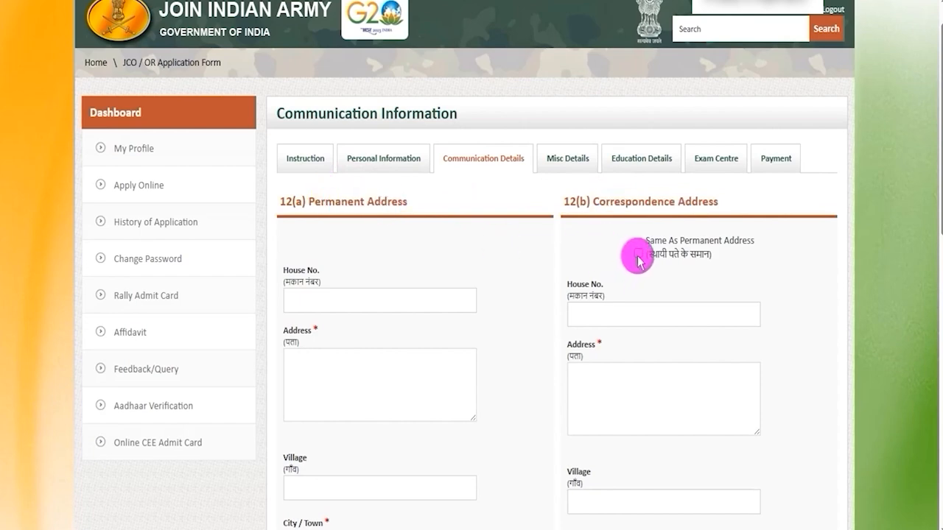
left_click_drag(599, 201, 674, 202)
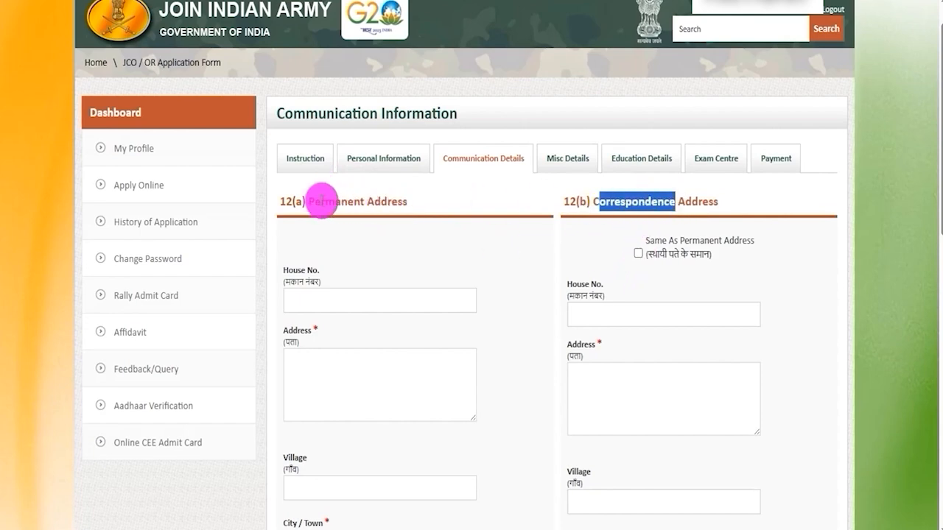
left_click_drag(321, 201, 388, 199)
- Save the communication details and continue to the Misc Details section
scroll(727, 268, "down", 5)
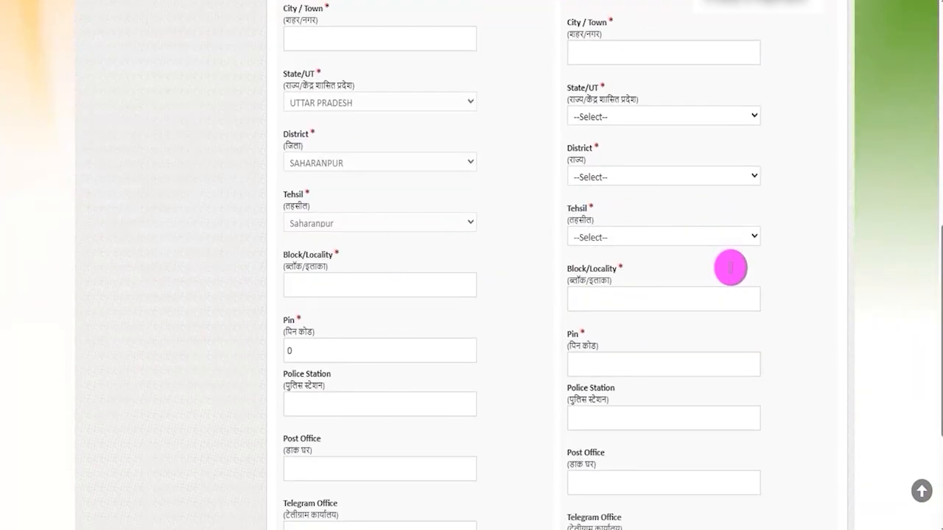
scroll(729, 268, "down", 3)
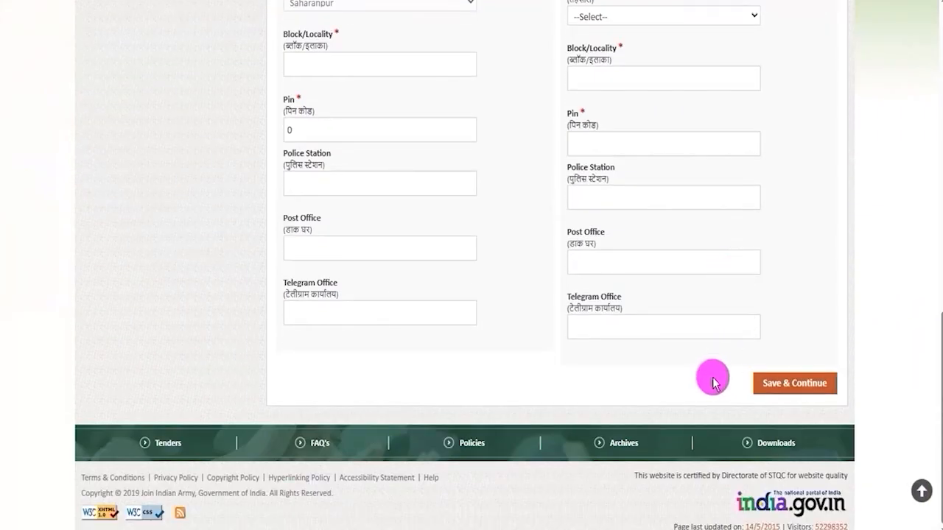
left_click(787, 385)
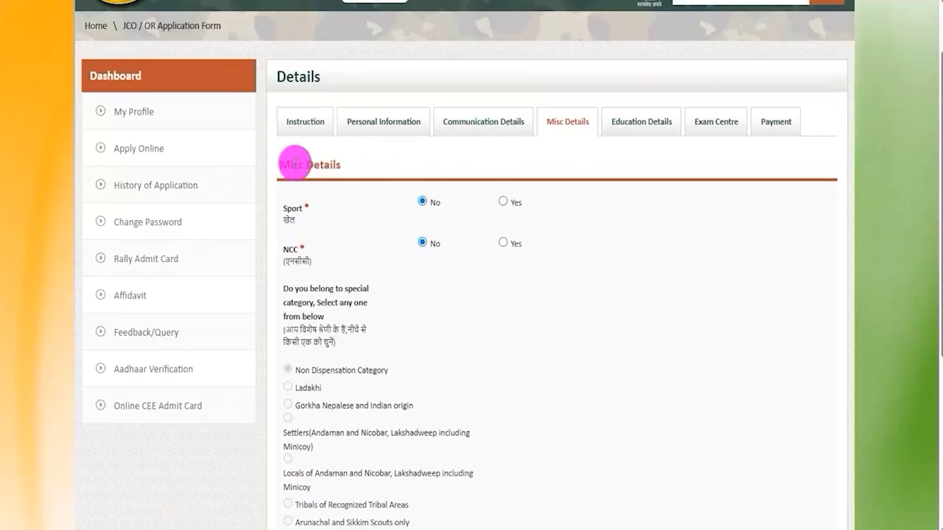
- Answer Yes to Sport to view its additional fields, and set the answer back to No
left_click_drag(290, 165, 312, 164)
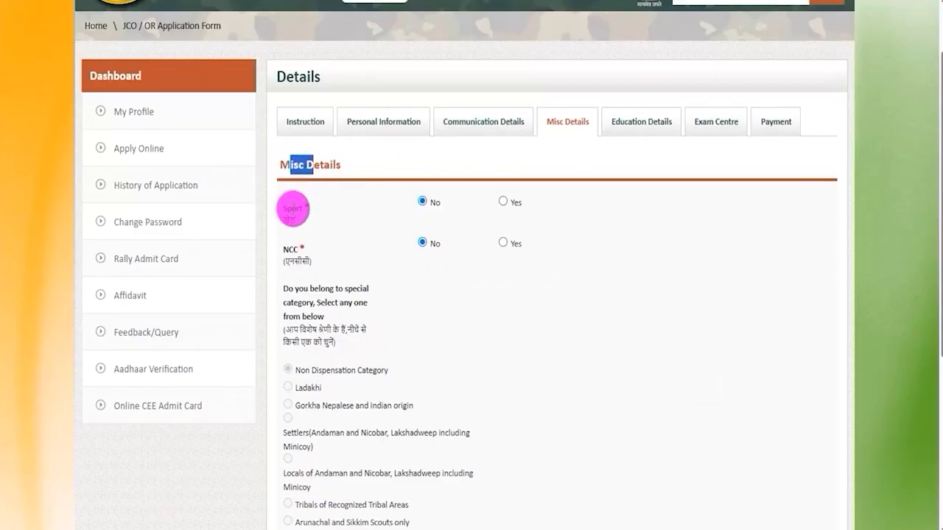
left_click_drag(292, 219, 291, 206)
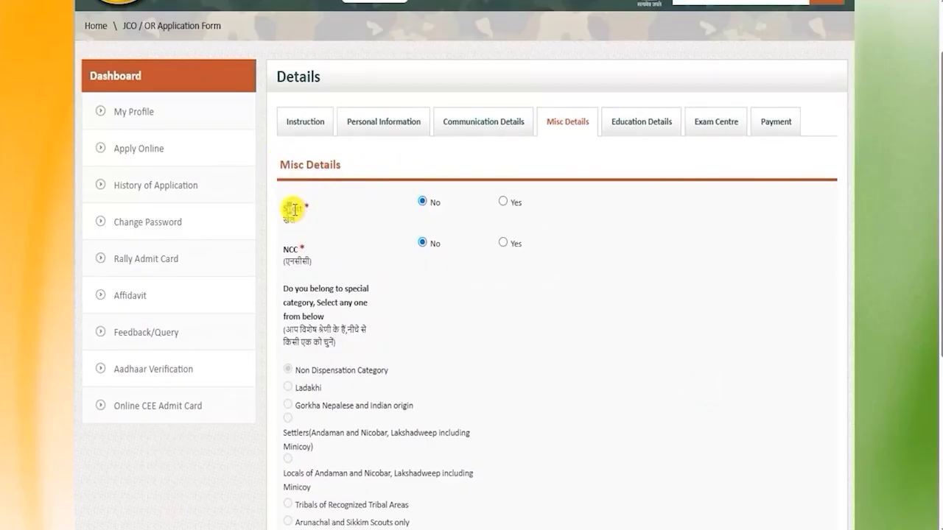
left_click(502, 203)
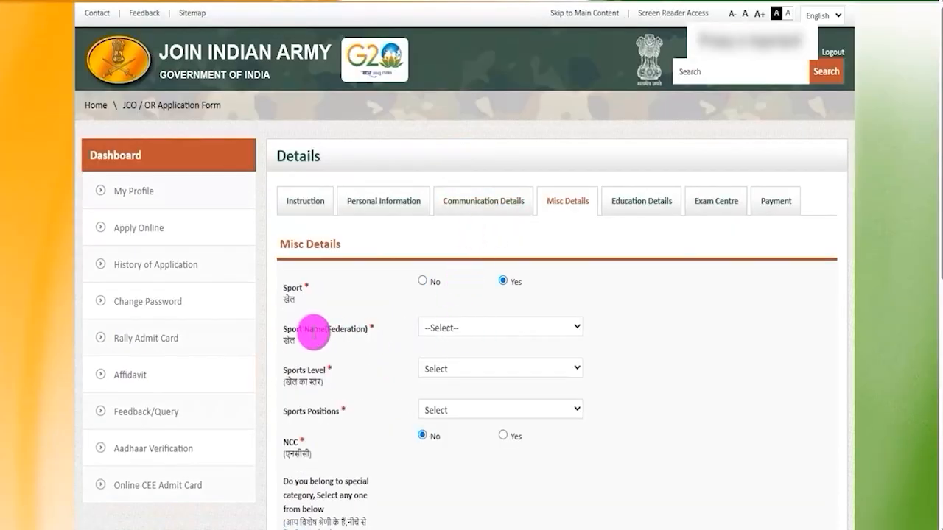
left_click(423, 281)
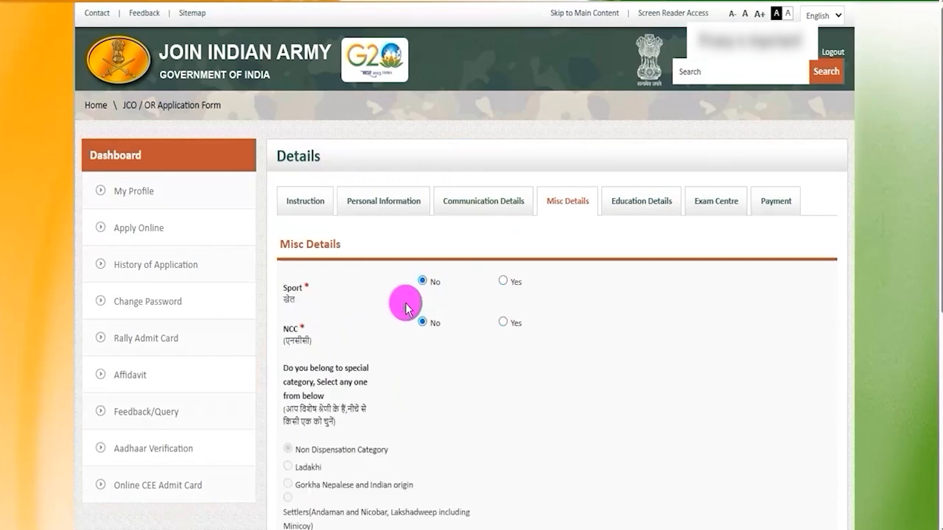
- Answer Yes to NCC to view the NCC Certificate options, and set the answer back to No
scroll(389, 311, "down", 2)
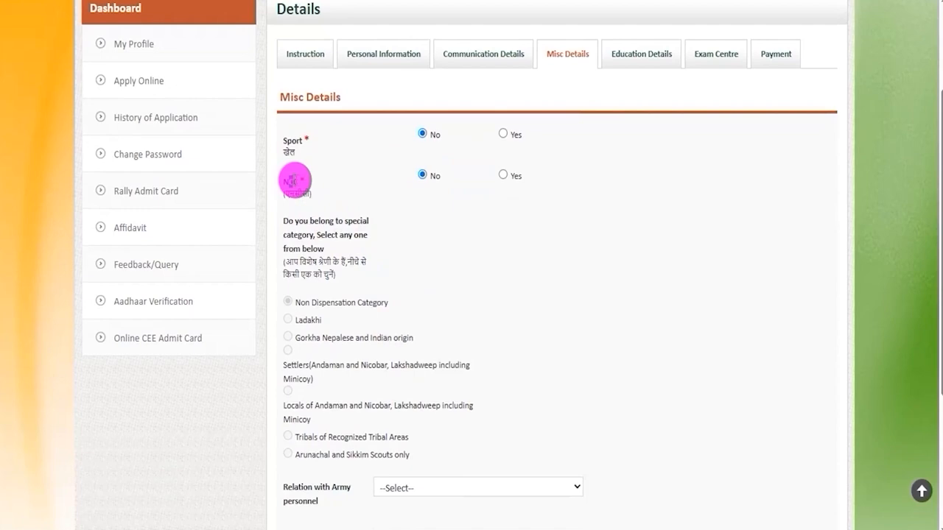
left_click(504, 175)
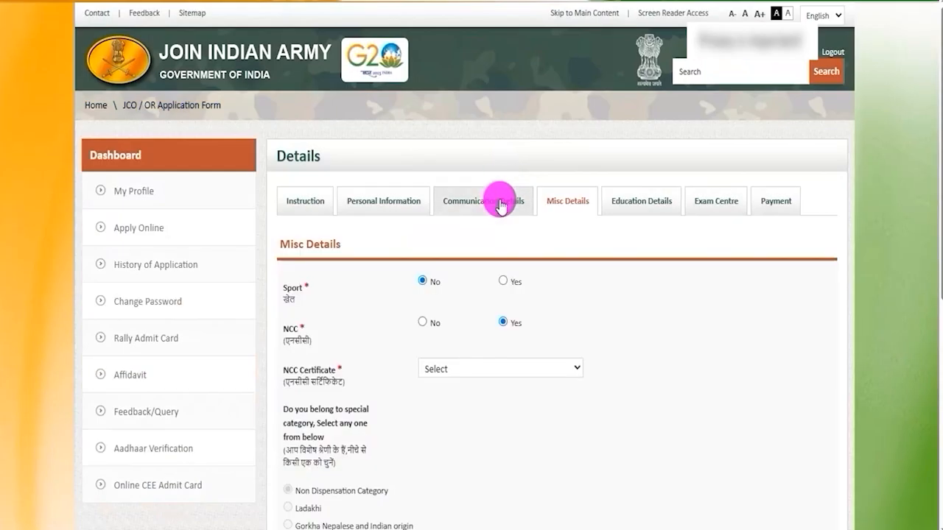
left_click(444, 370)
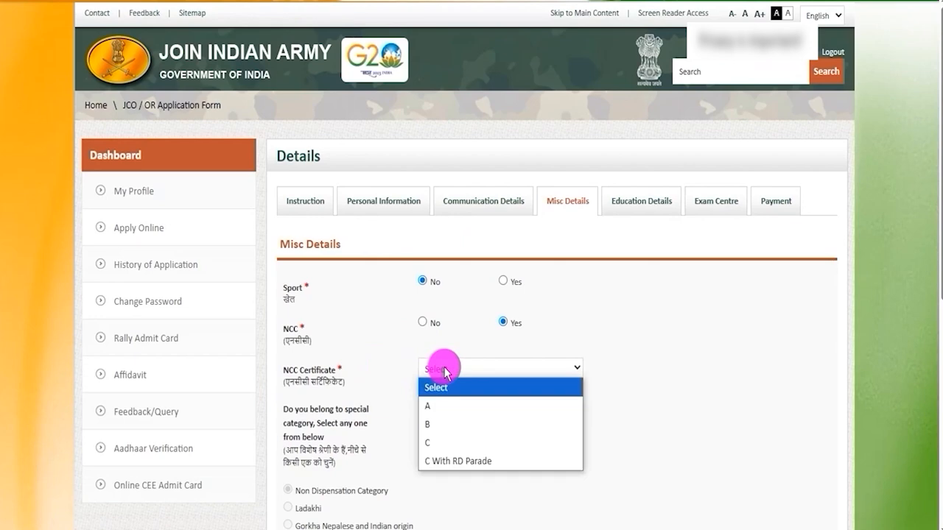
left_click(422, 322)
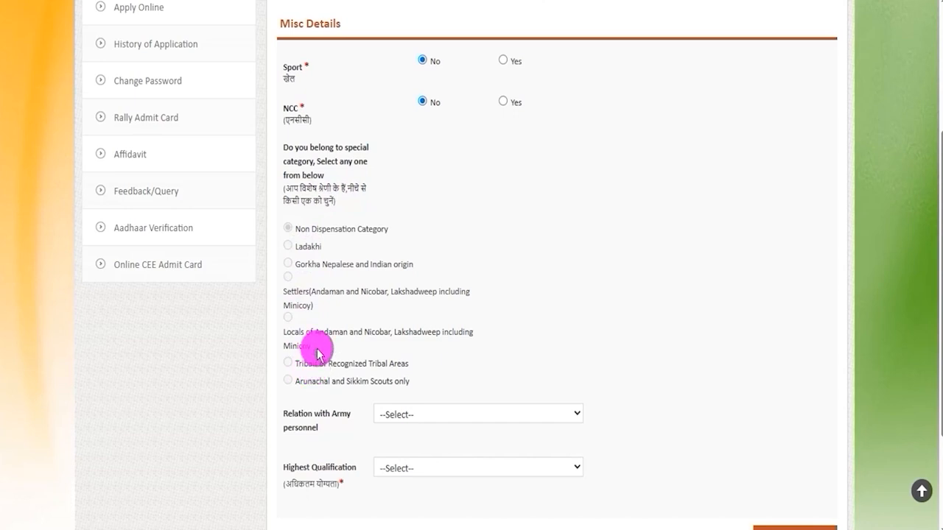
- Examine the available options for Relation with Army personnel without choosing one
scroll(361, 279, "down", 2)
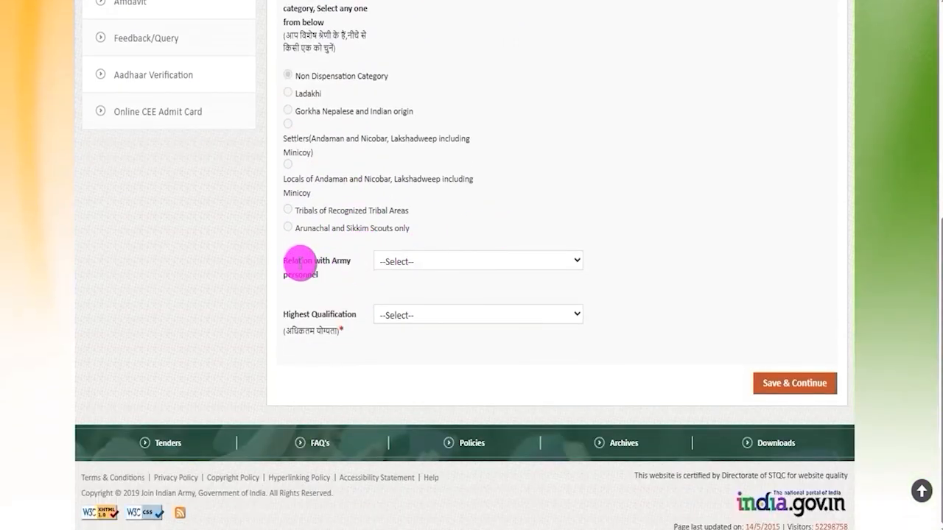
left_click_drag(298, 260, 311, 274)
left_click(414, 261)
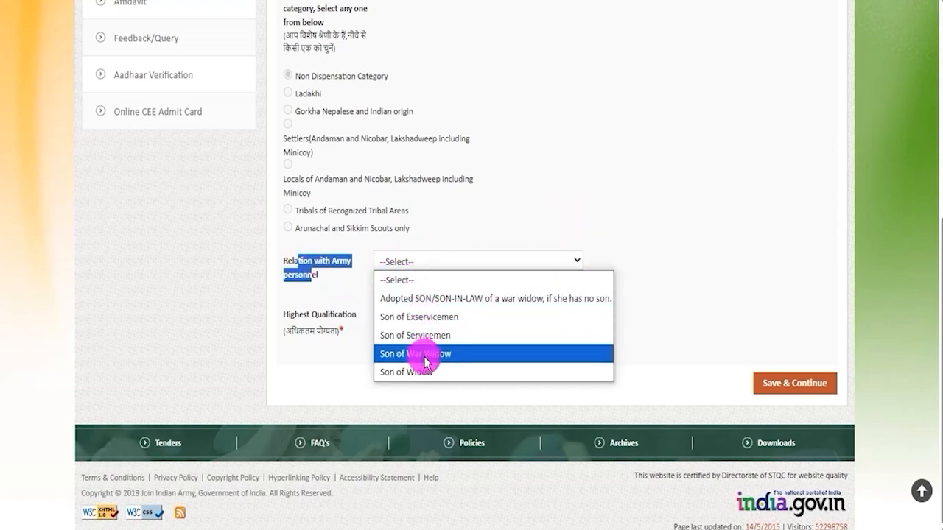
left_click(646, 196)
left_click(448, 269)
left_click(634, 213)
left_click(458, 261)
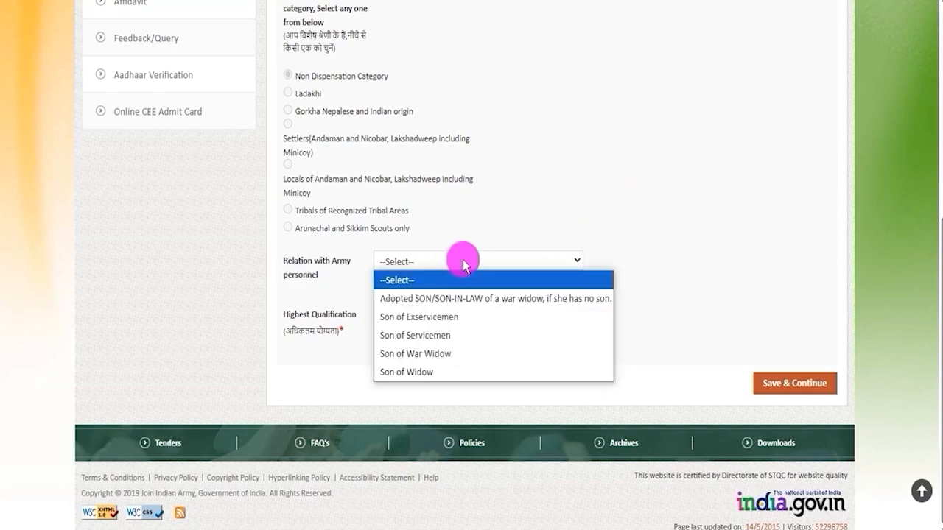
left_click(685, 231)
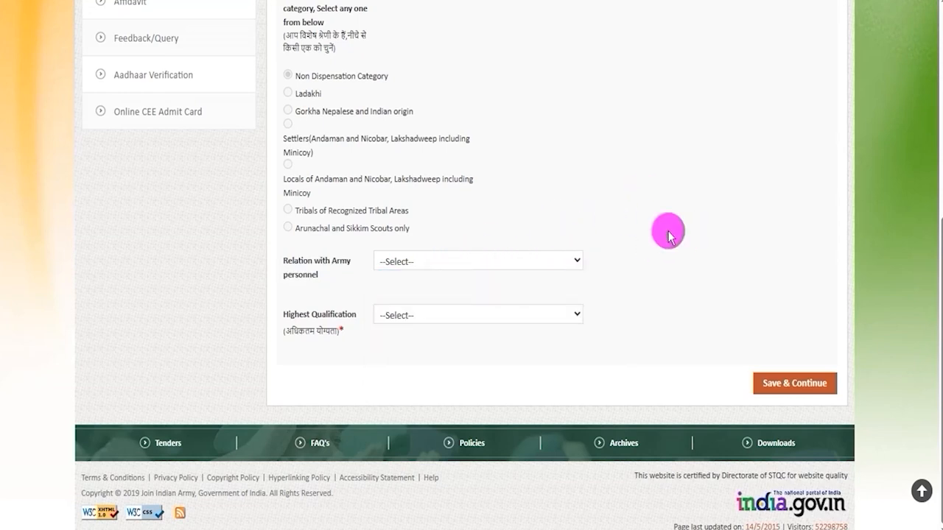
- Set the Highest Qualification to GRADUATION, then save the miscellaneous details and continue to the education details
left_click(442, 318)
left_click(405, 406)
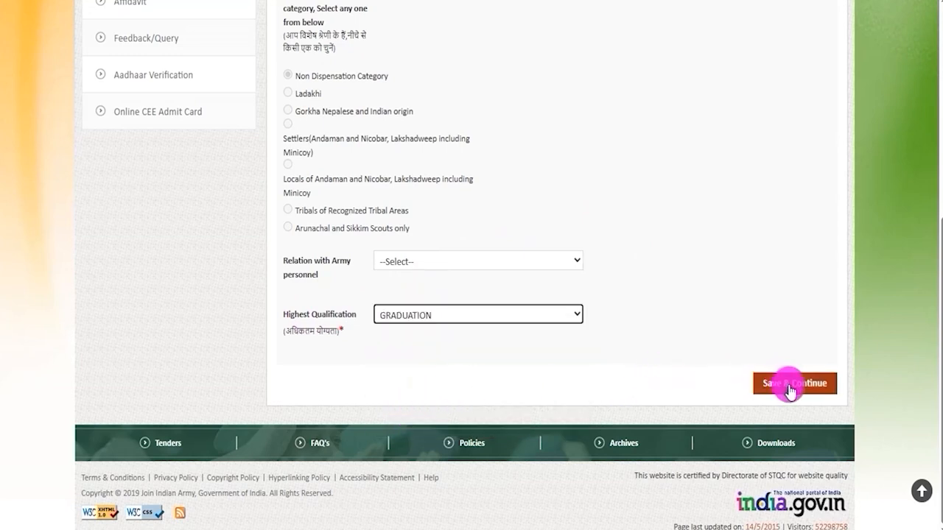
left_click(835, 394)
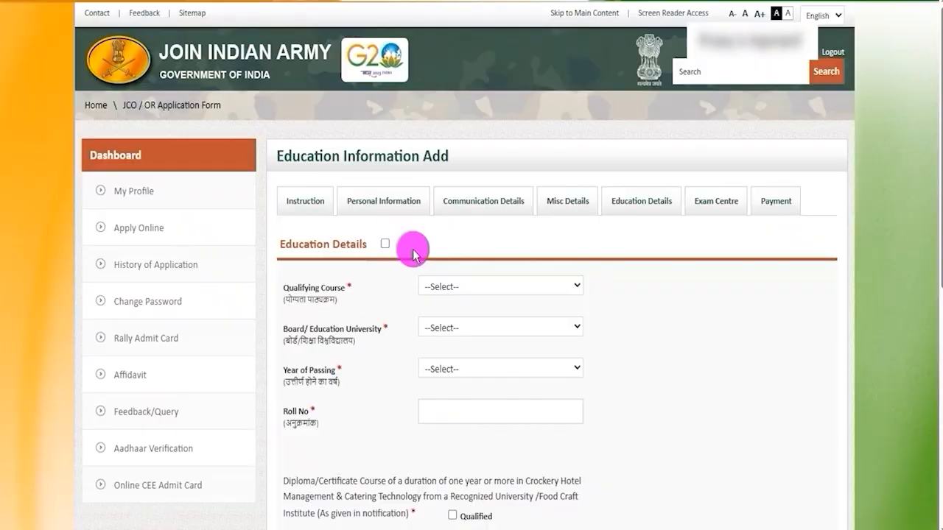
- Enable the Education Details section and set the Qualifying Course to 12th Science
left_click(385, 244)
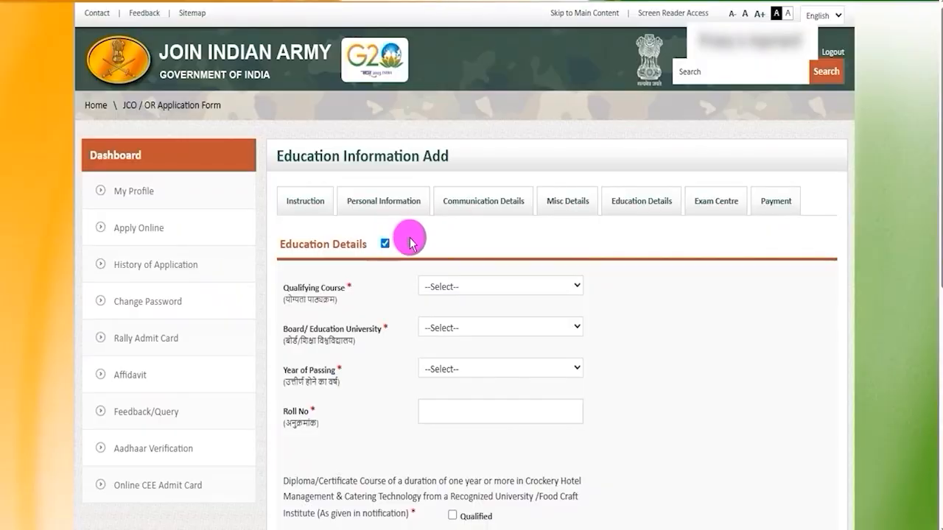
scroll(411, 243, "down", 1)
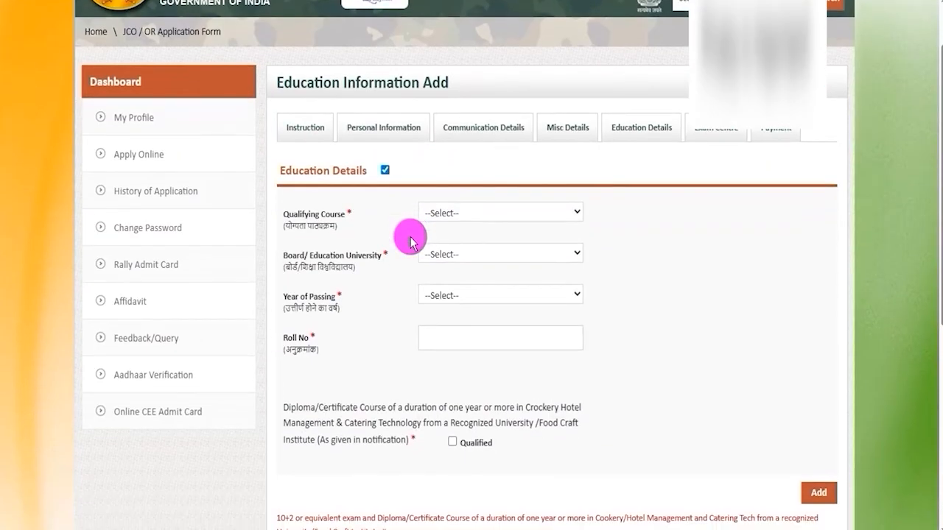
left_click(451, 213)
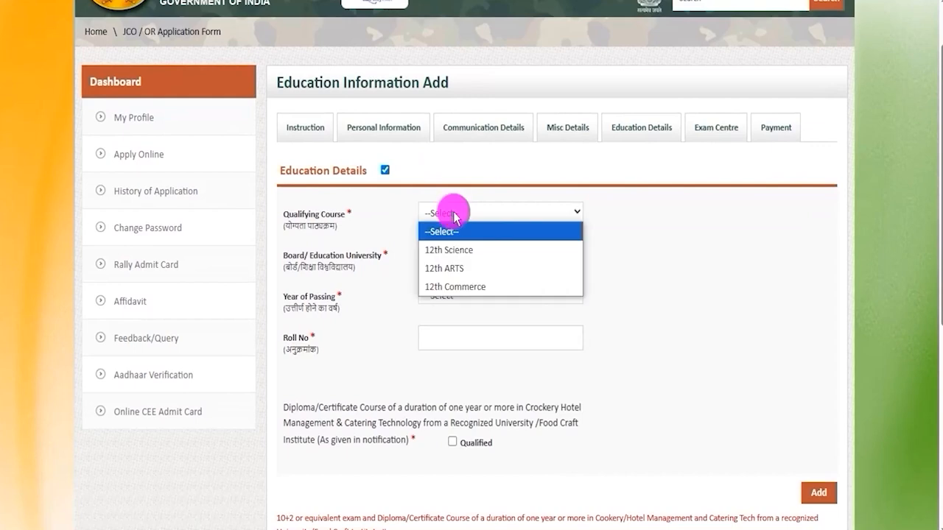
left_click(455, 254)
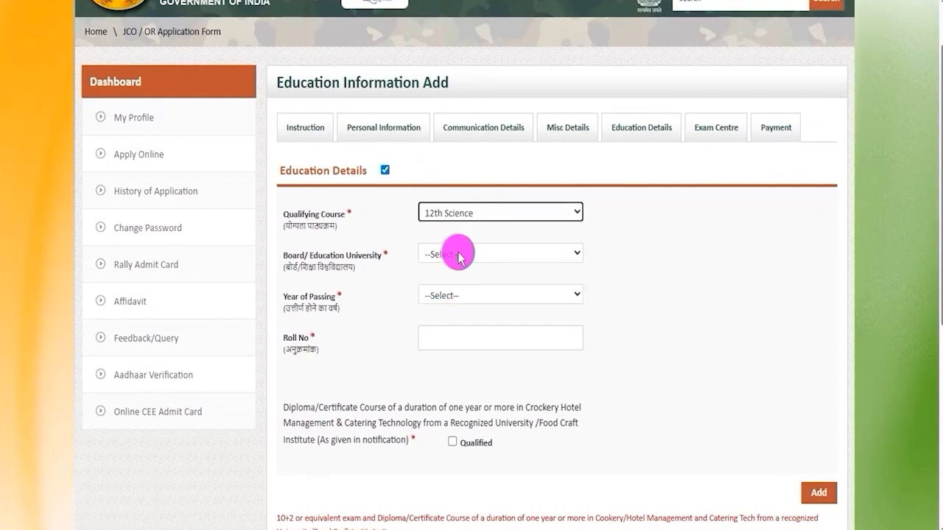
- Set the Board/Education University to CBSE and choose the Year of Passing for the 12th Science course
left_click(458, 256)
left_click(457, 288)
left_click(449, 299)
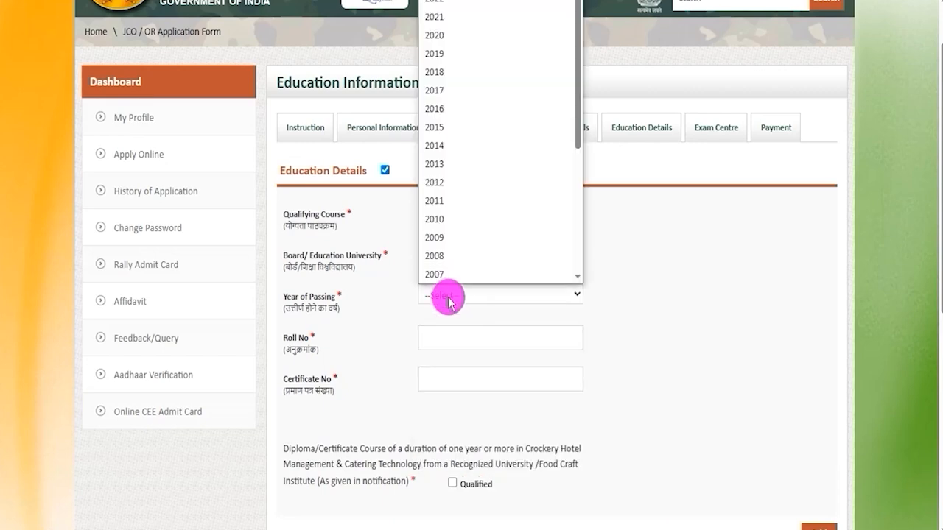
left_click(444, 142)
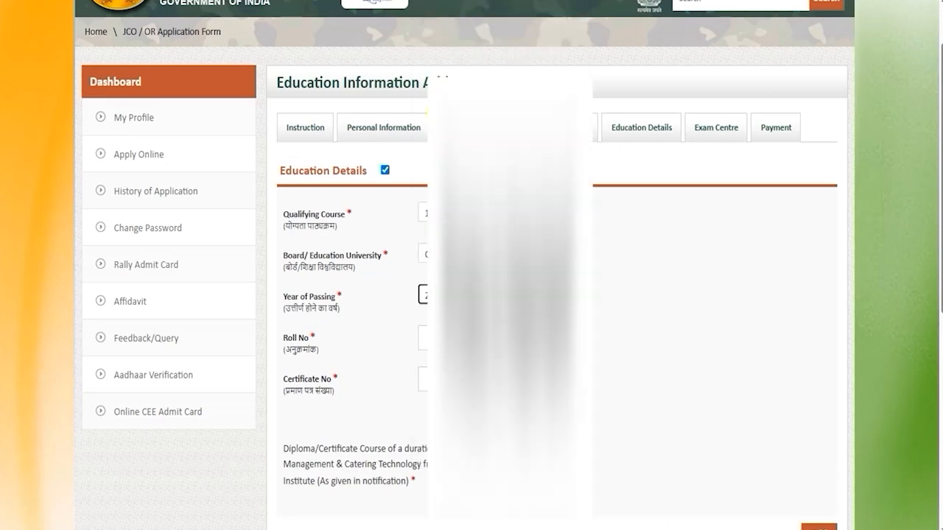
scroll(471, 265, "down", 3)
key("Tab")
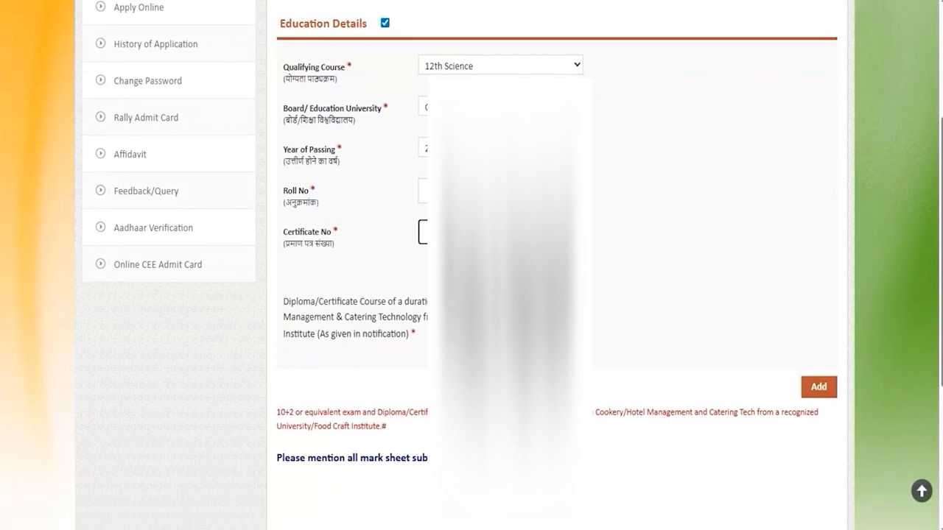
- Mark the hotel management and catering diploma/certificate course as Qualified, then save the education details and continue to Exam Centre
left_click(451, 340)
left_click_drag(297, 302, 566, 300)
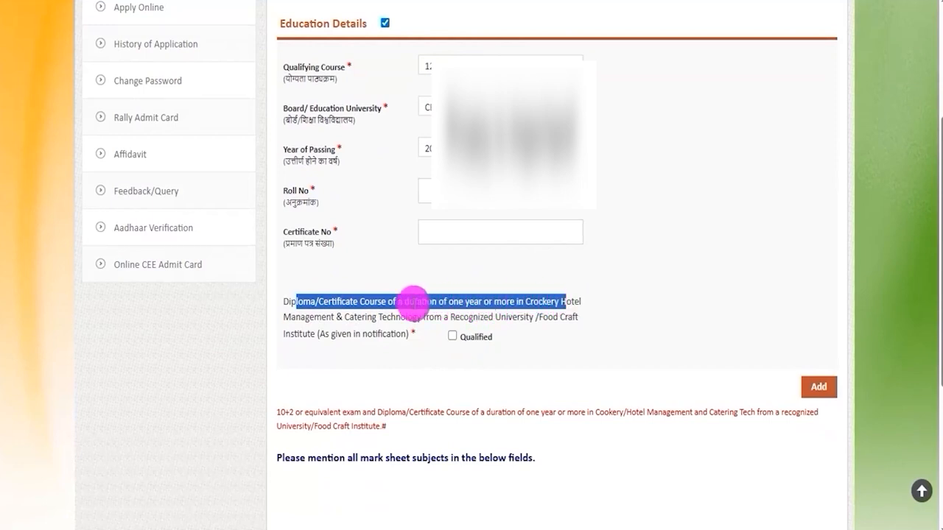
left_click_drag(326, 315, 418, 315)
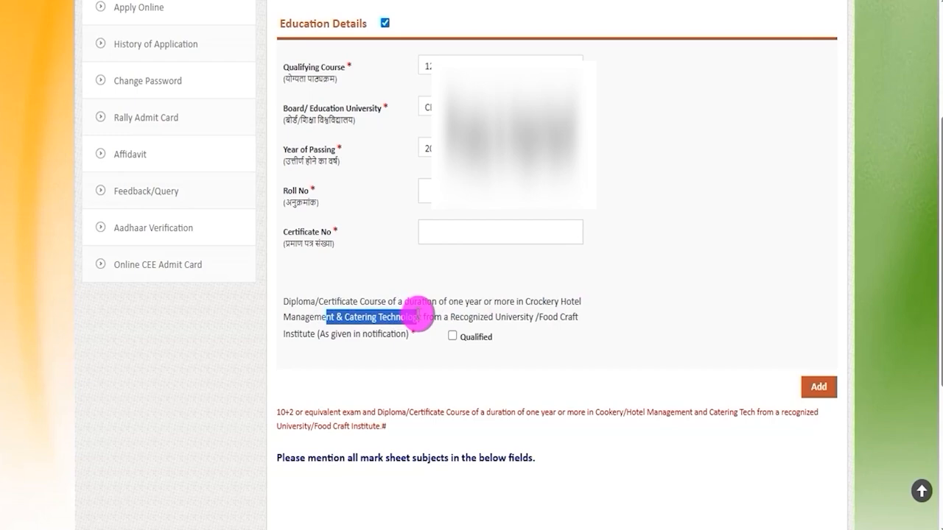
left_click(451, 335)
scroll(528, 383, "down", 1)
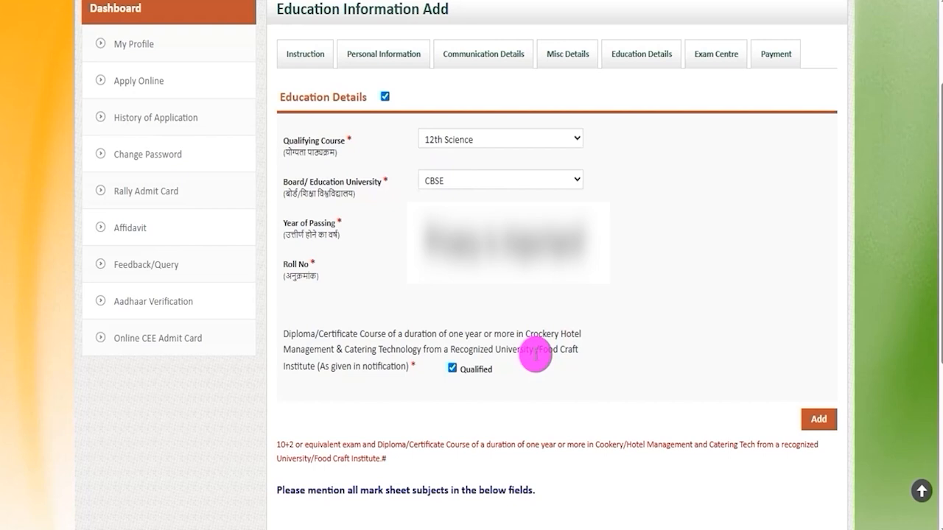
scroll(631, 370, "down", 4)
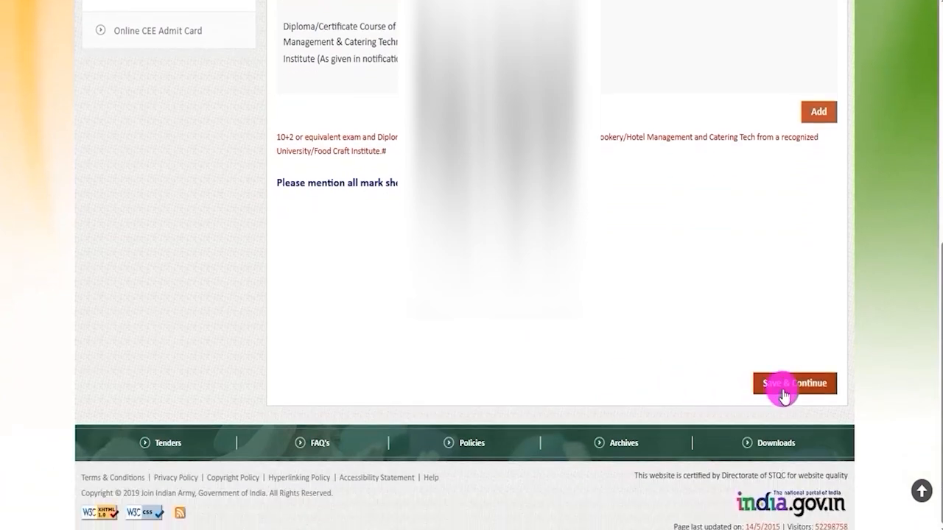
left_click(784, 395)
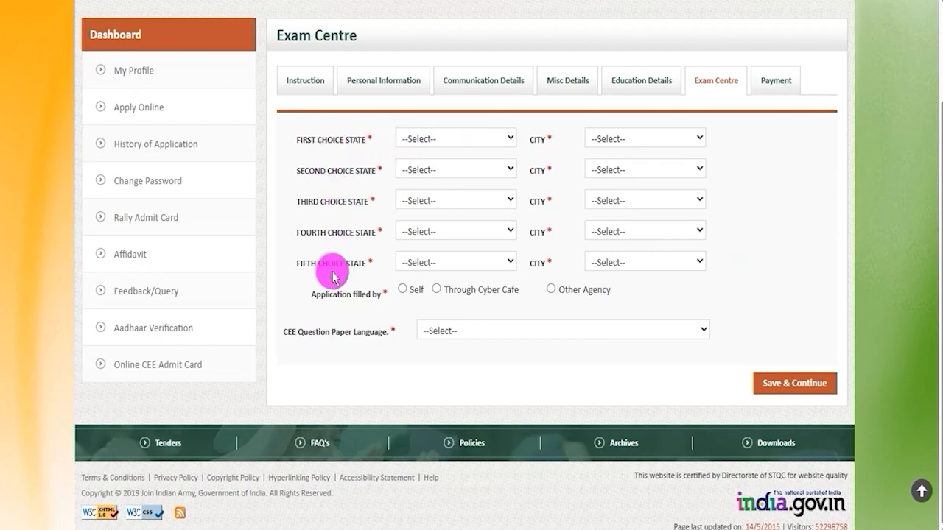
- Set the first choice exam centre to the state Goa and the city Panaji
left_click_drag(319, 264, 340, 264)
left_click(441, 139)
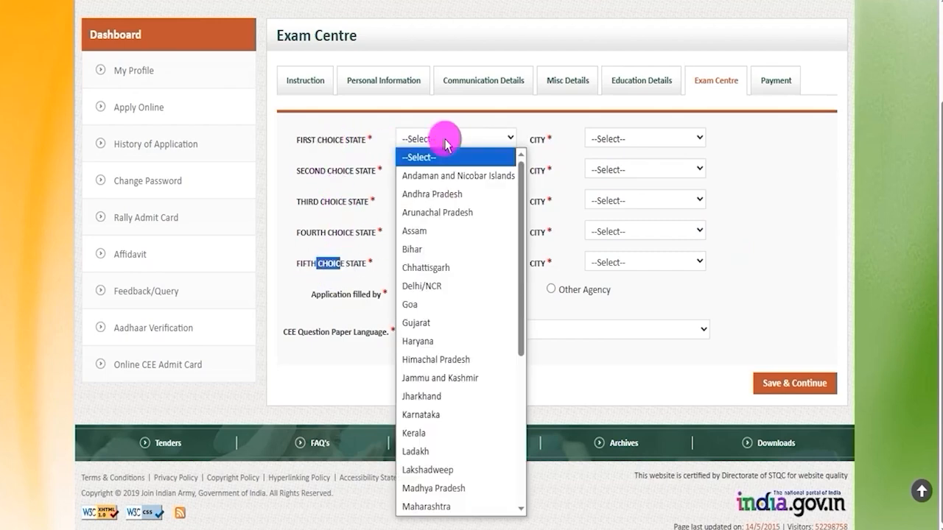
left_click(420, 302)
left_click(627, 255)
left_click(632, 295)
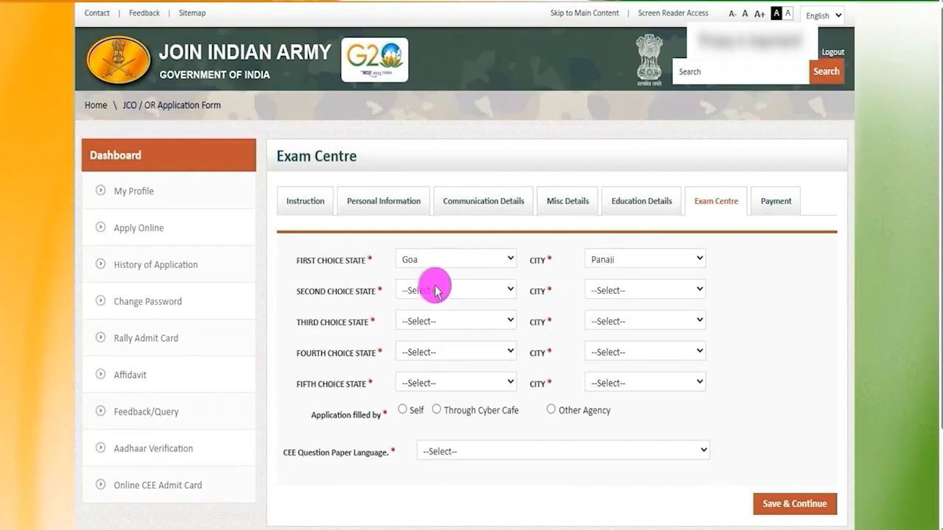
- Set the second choice exam centre to the state Kerala and the city Alappuzha
left_click(431, 290)
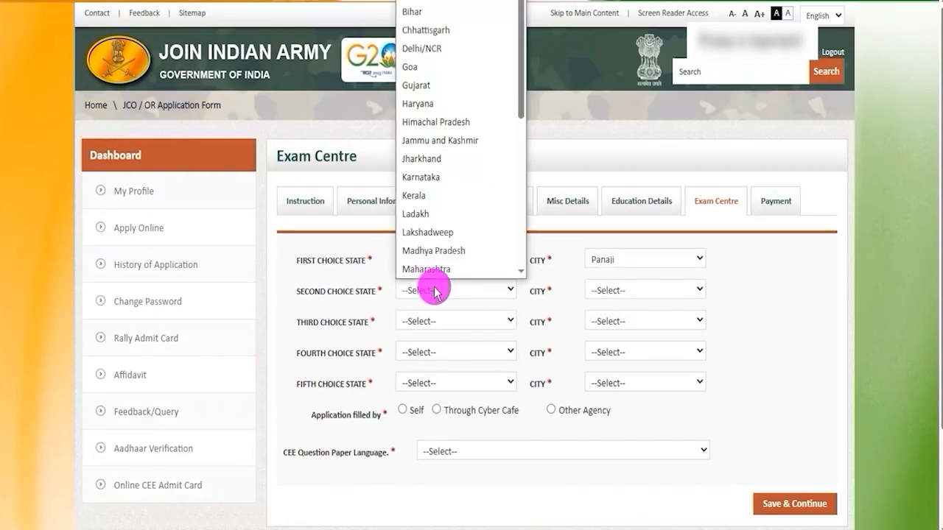
left_click(414, 196)
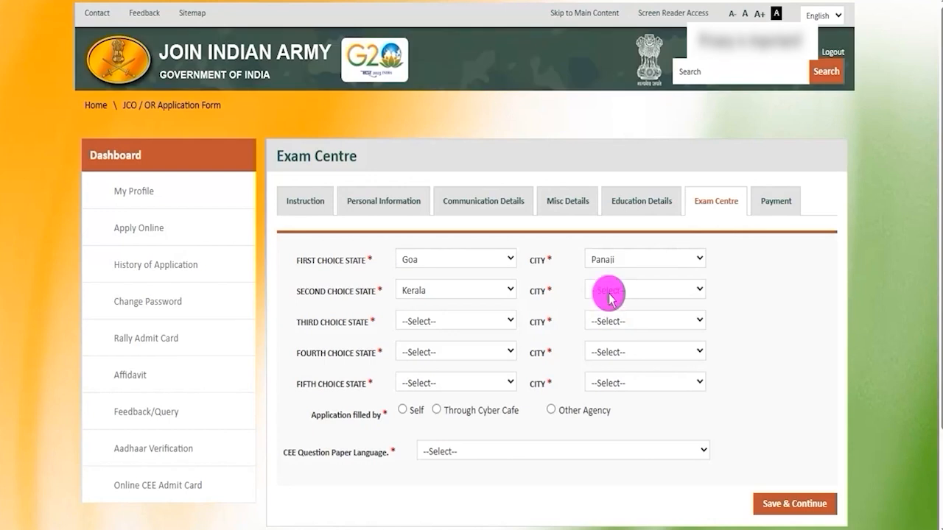
left_click(611, 294)
left_click(608, 326)
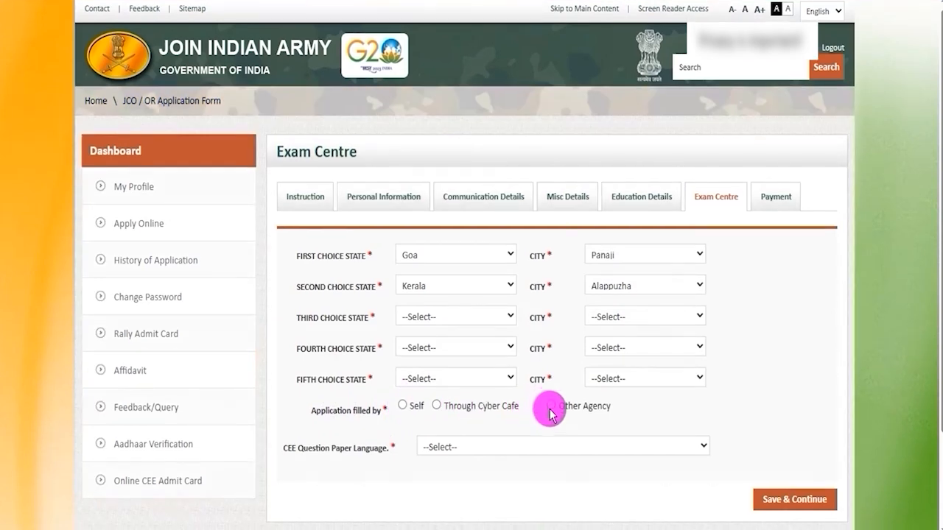
- Set Application filled by to Self and the CEE Question Paper Language to Hindi
scroll(551, 411, "down", 2)
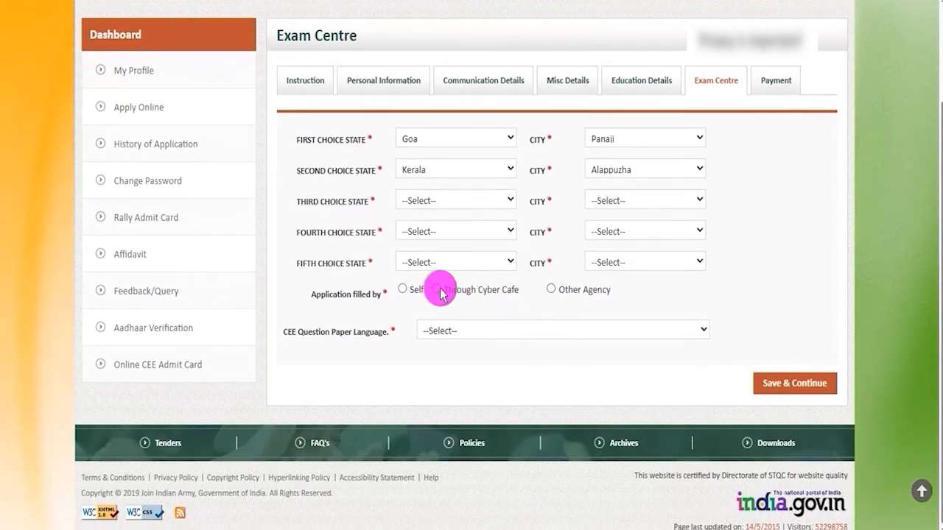
left_click(403, 290)
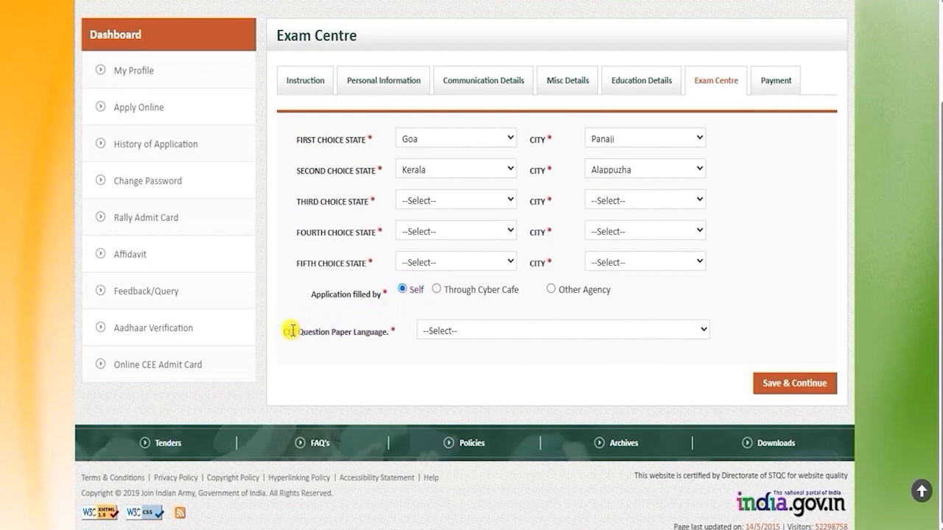
left_click_drag(291, 331, 366, 332)
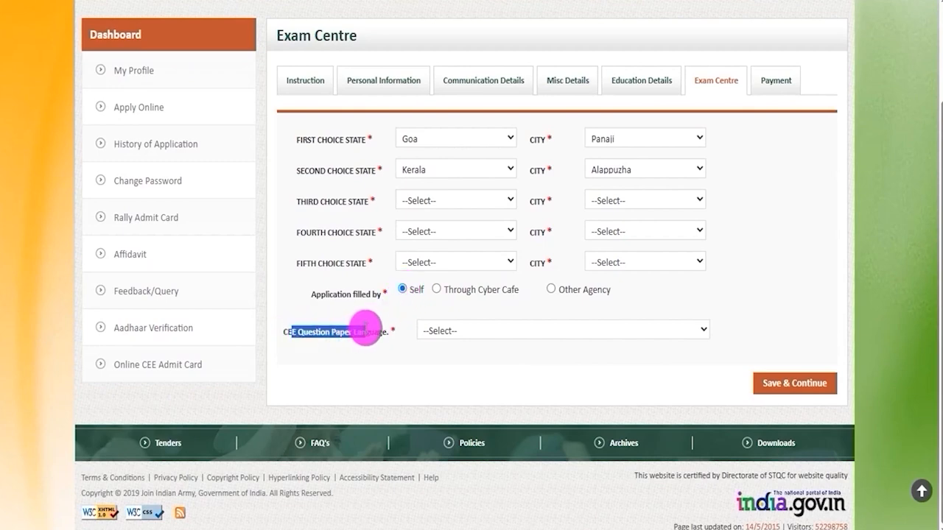
left_click(484, 331)
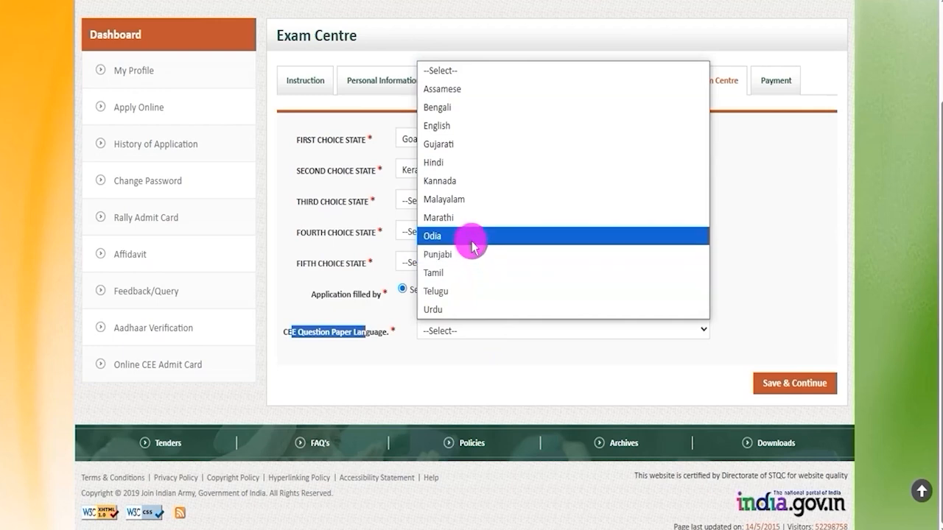
left_click(461, 163)
- Save the exam centre details and review the application summary down to its submission instructions and payment options
scroll(710, 380, "up", 1)
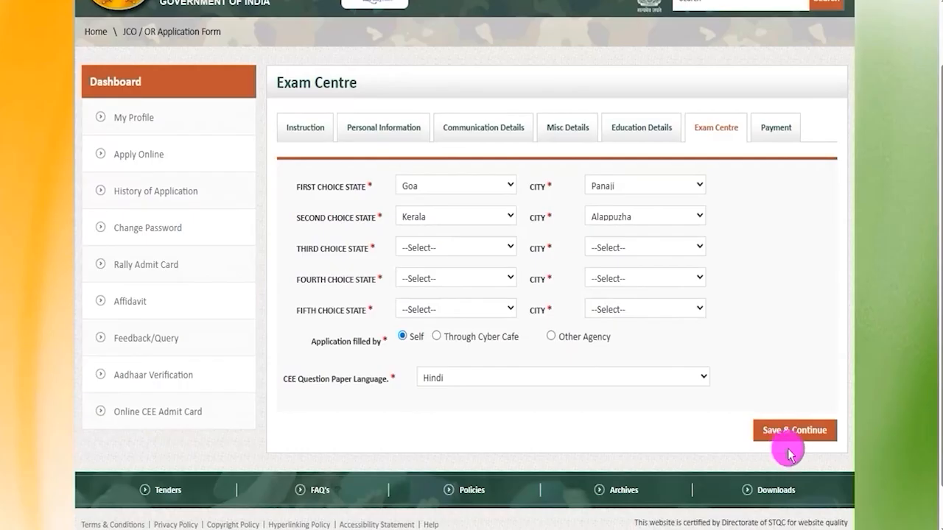
left_click(829, 442)
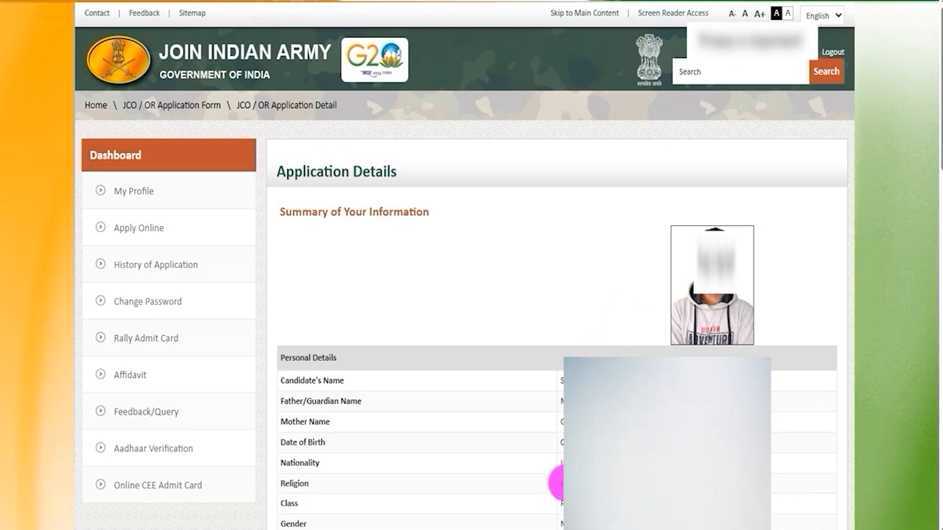
scroll(751, 267, "down", 10)
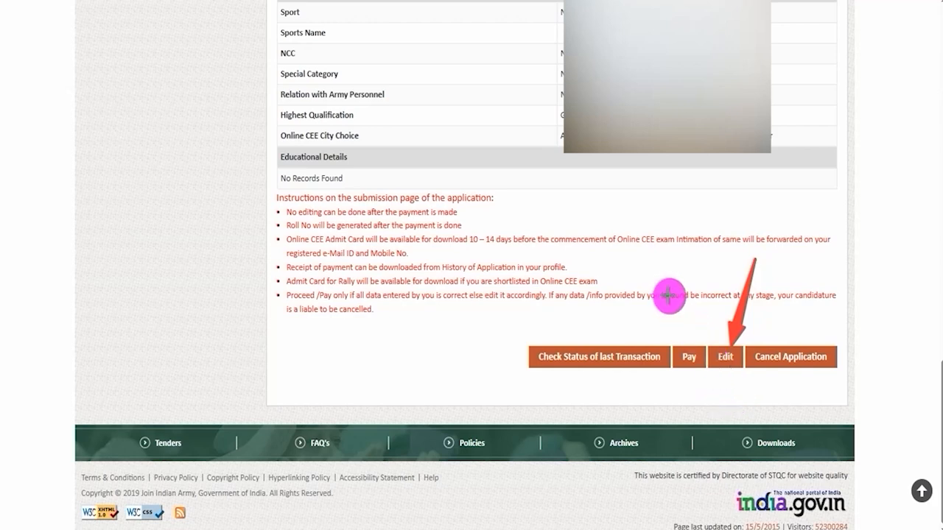
left_click(689, 352)
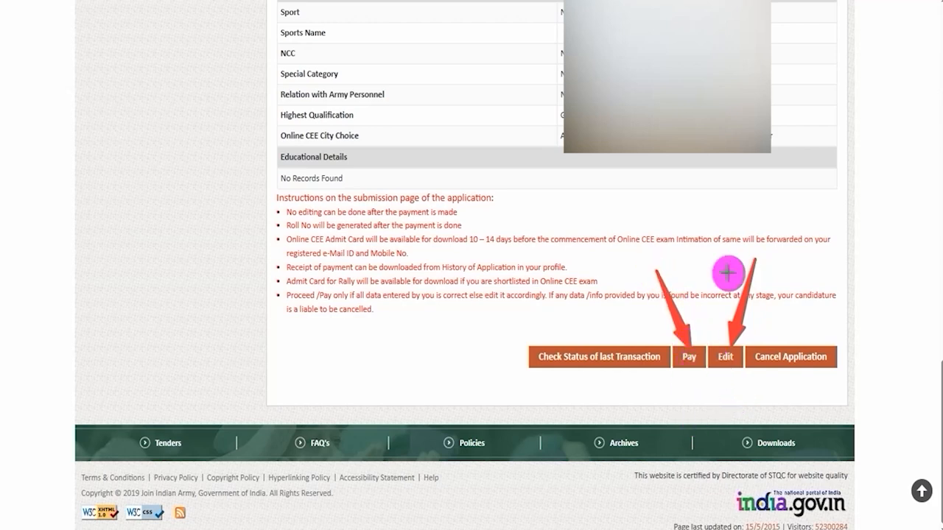